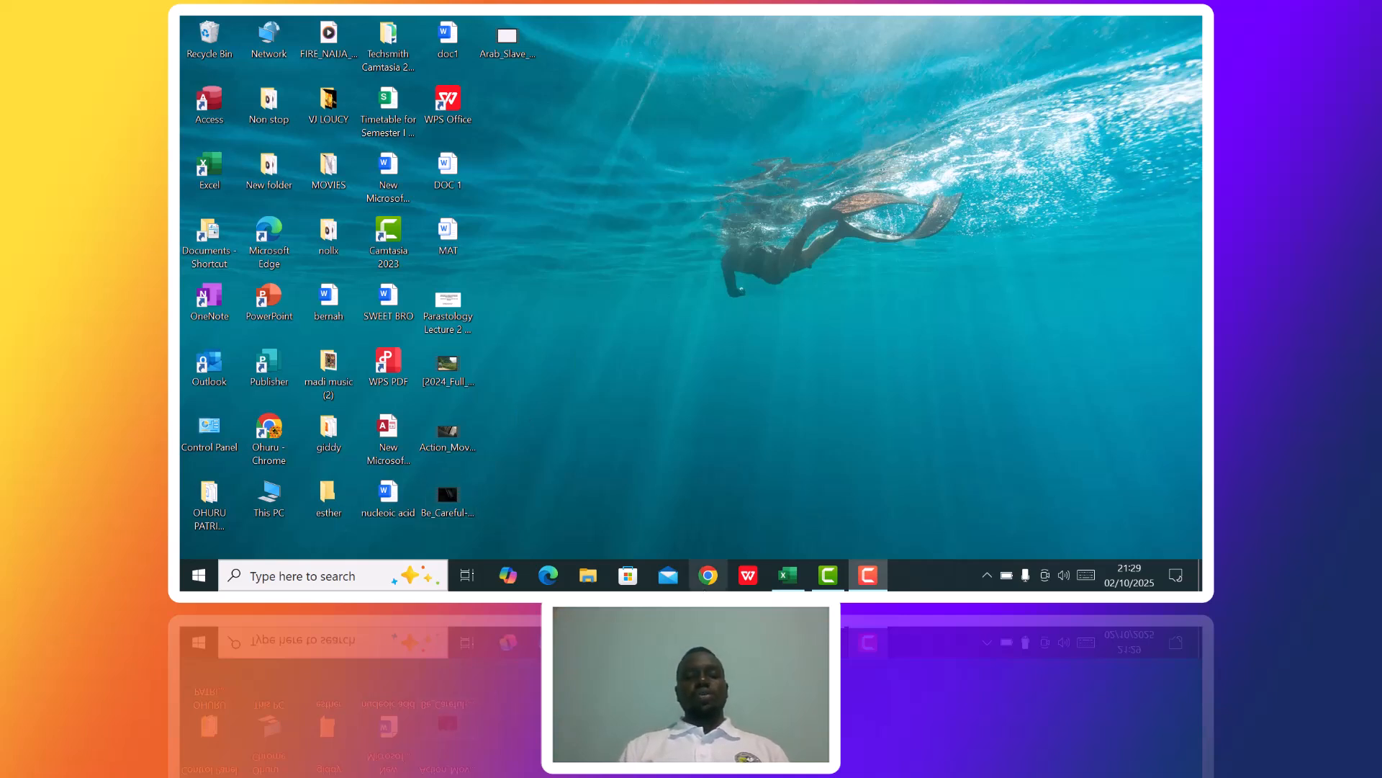
# Switch to the Book1 workbook in Excel and begin an IF formula in C2 that tests B2>=80.
pyautogui.click(789, 576)
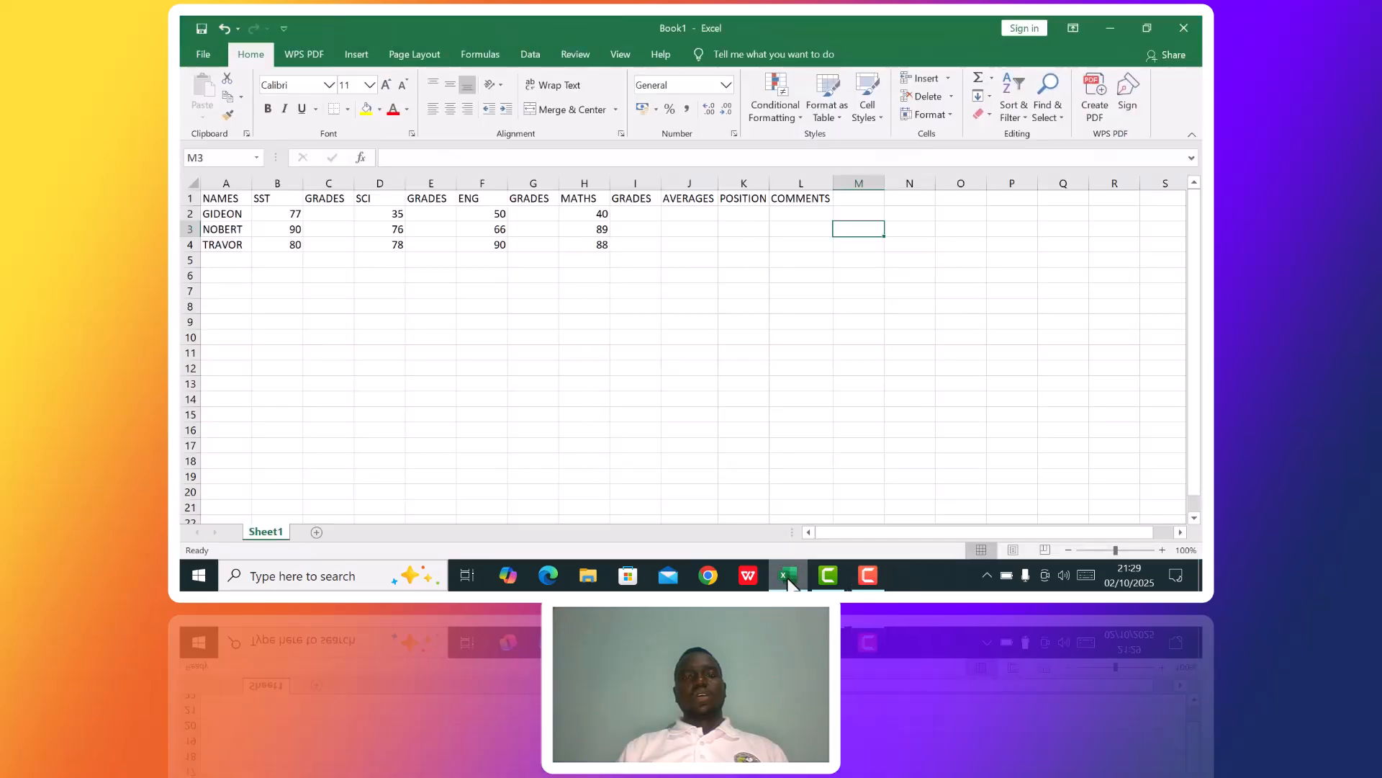
pyautogui.click(330, 220)
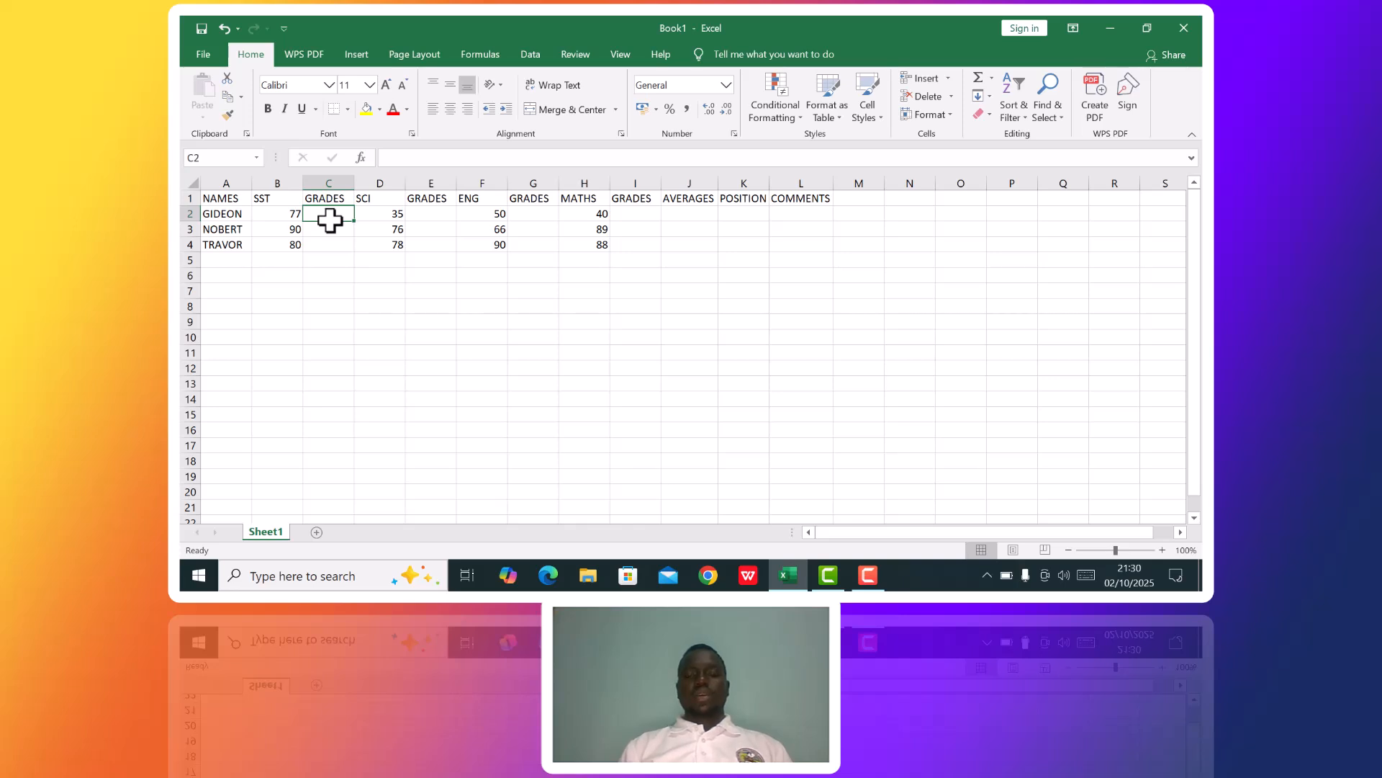
pyautogui.write('=')
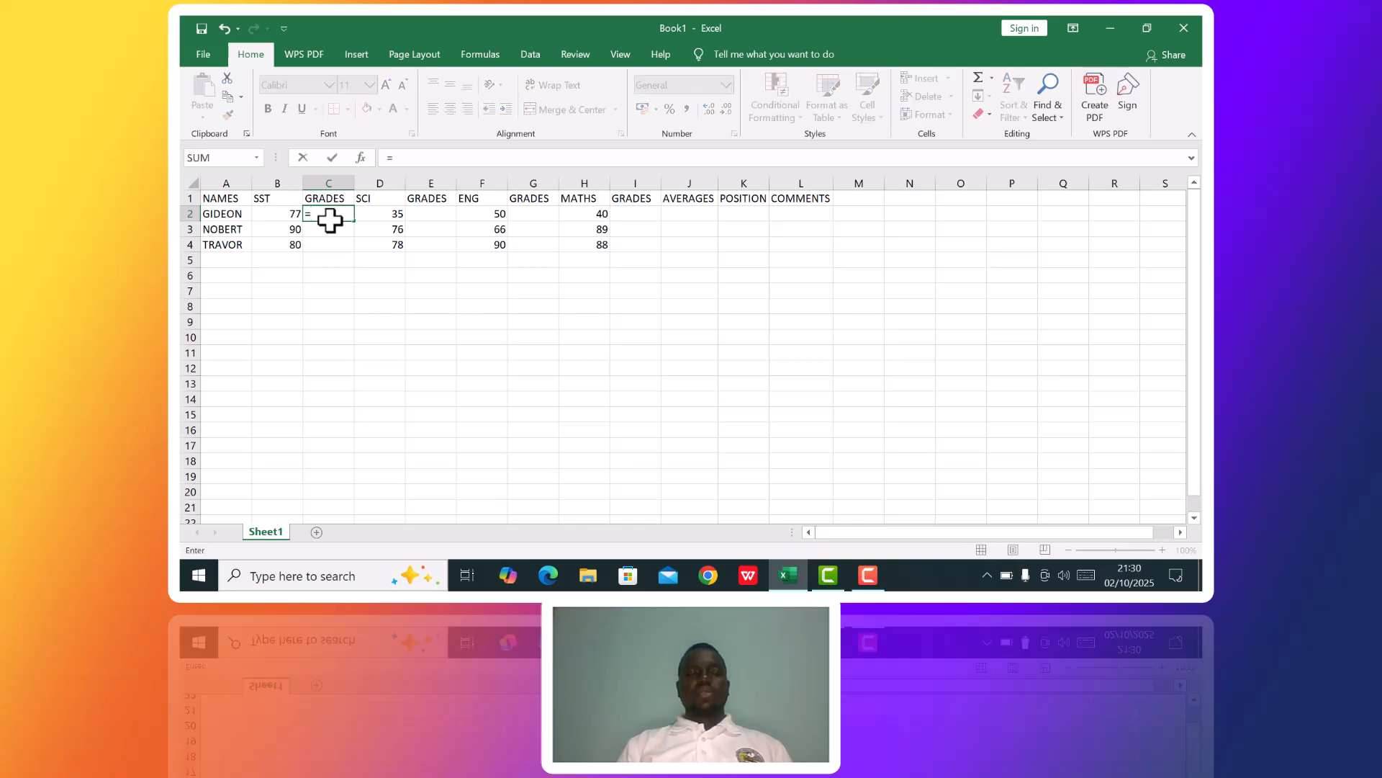
pyautogui.write('IF')
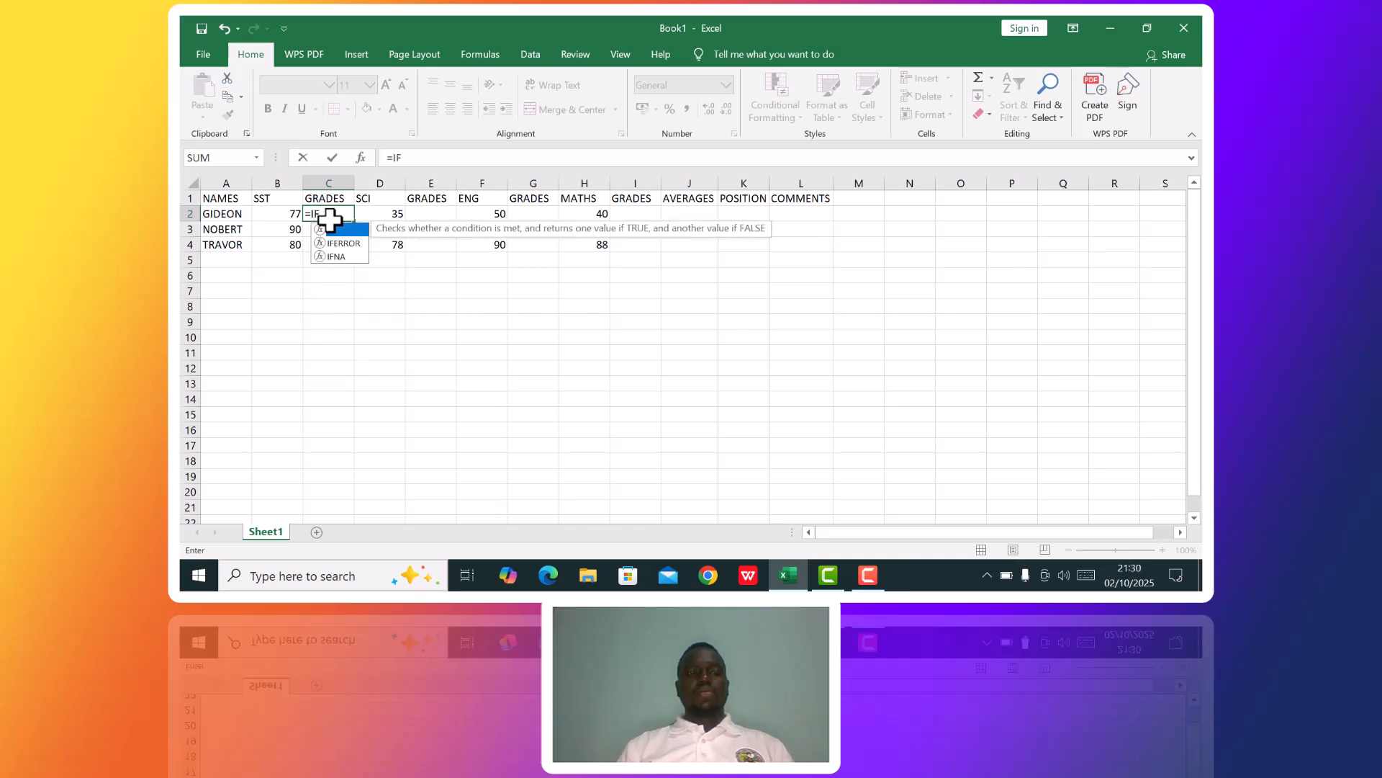
pyautogui.press('F9')
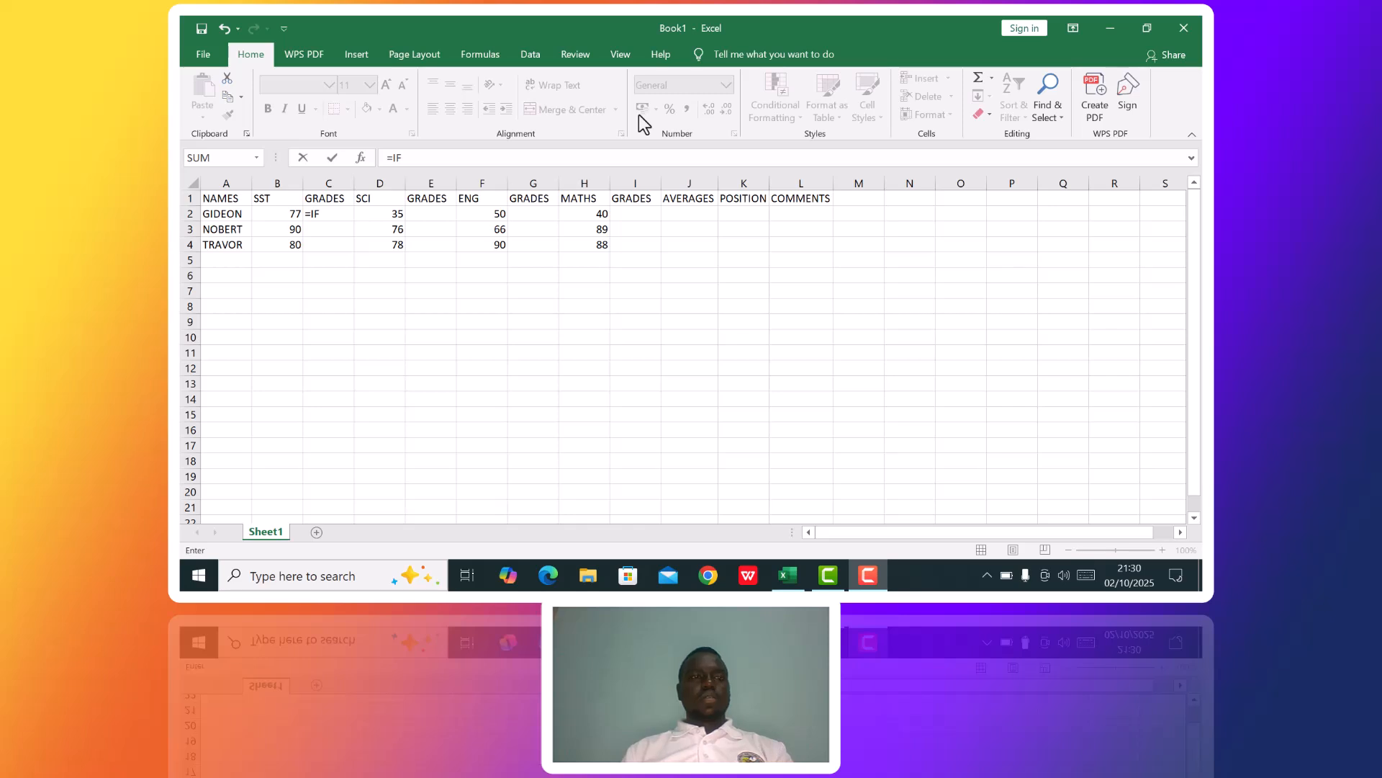
pyautogui.click(326, 214)
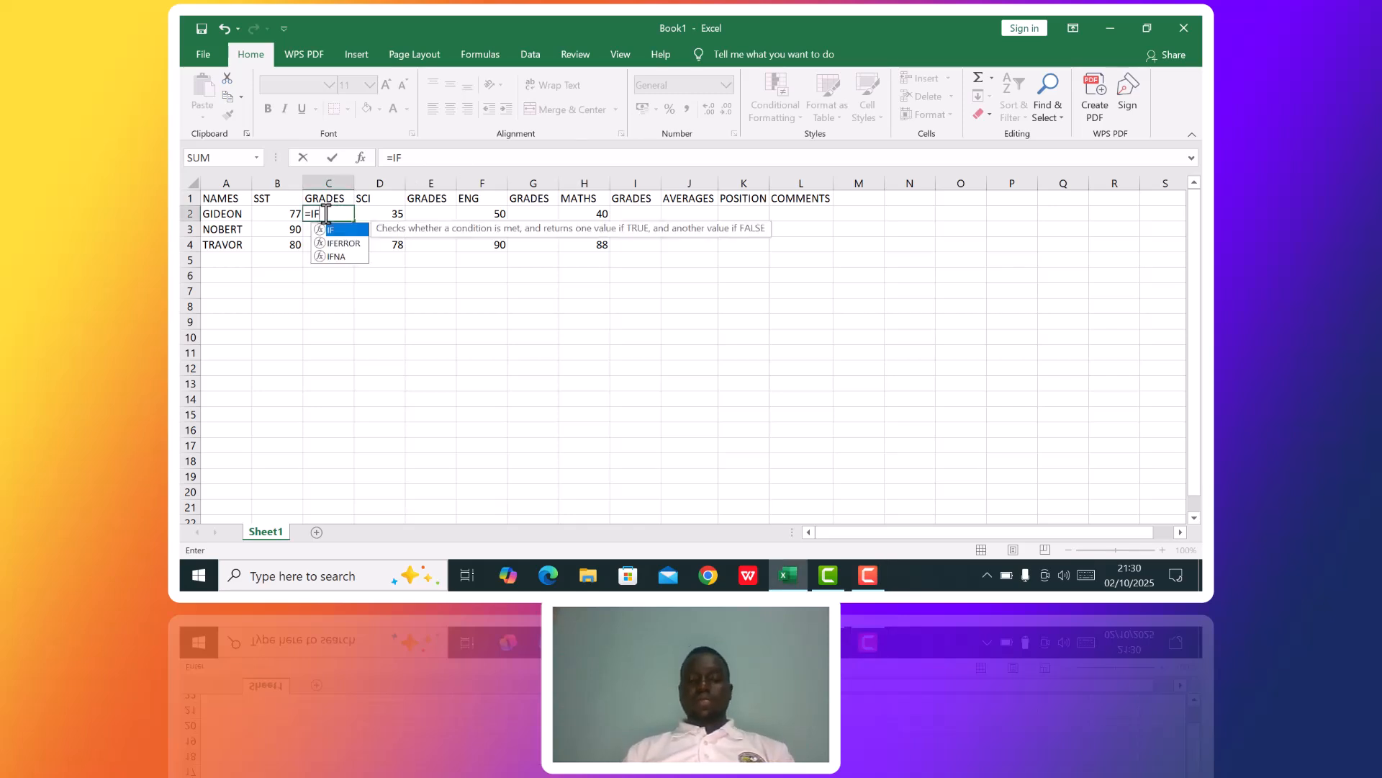
pyautogui.write('(')
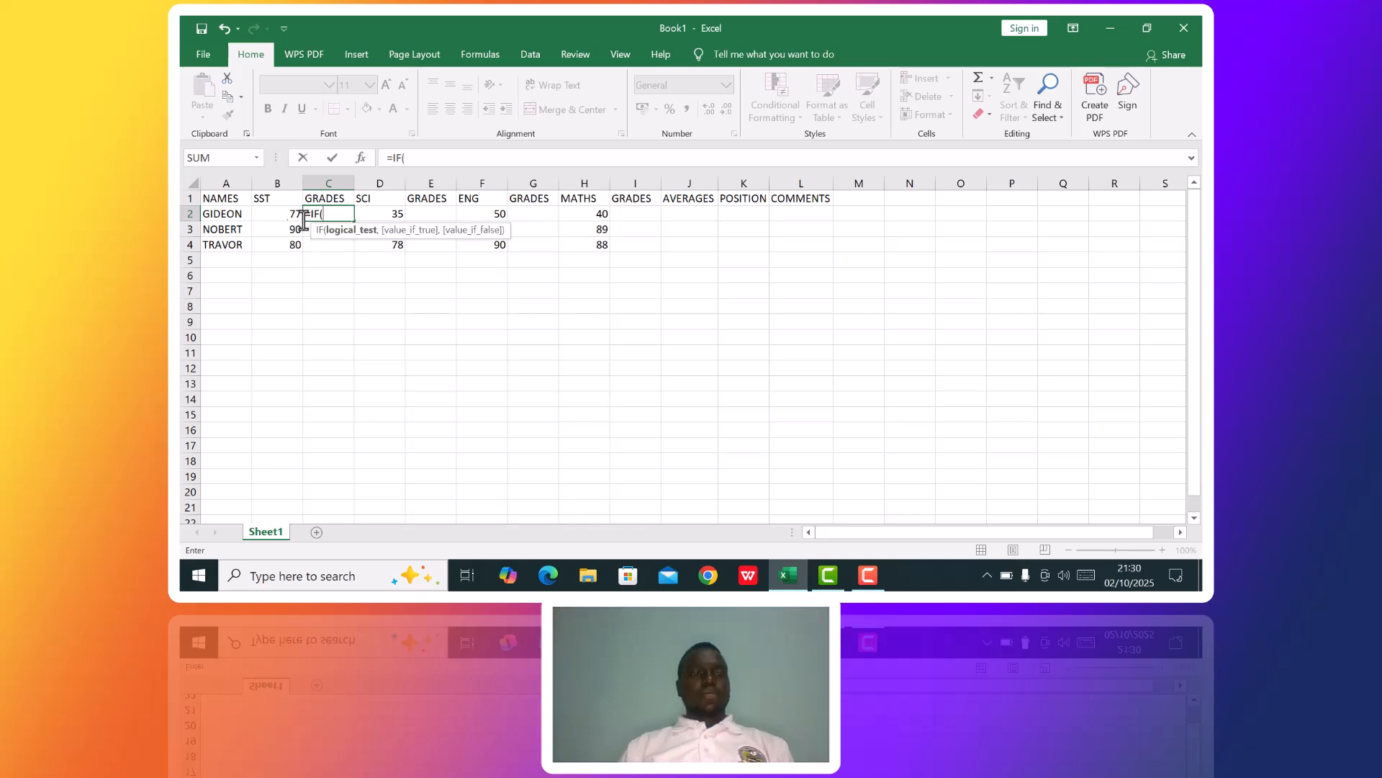
pyautogui.click(292, 216)
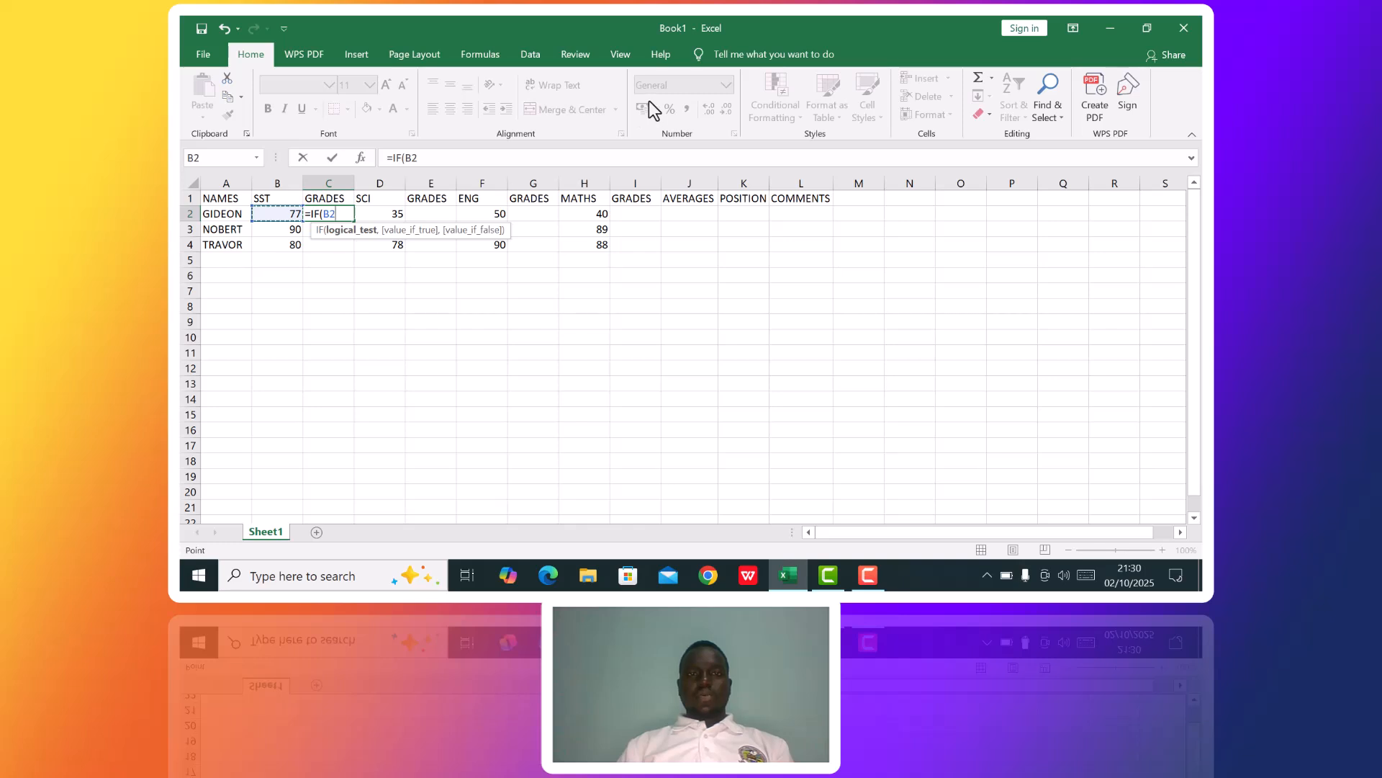
pyautogui.write('>=80,"')
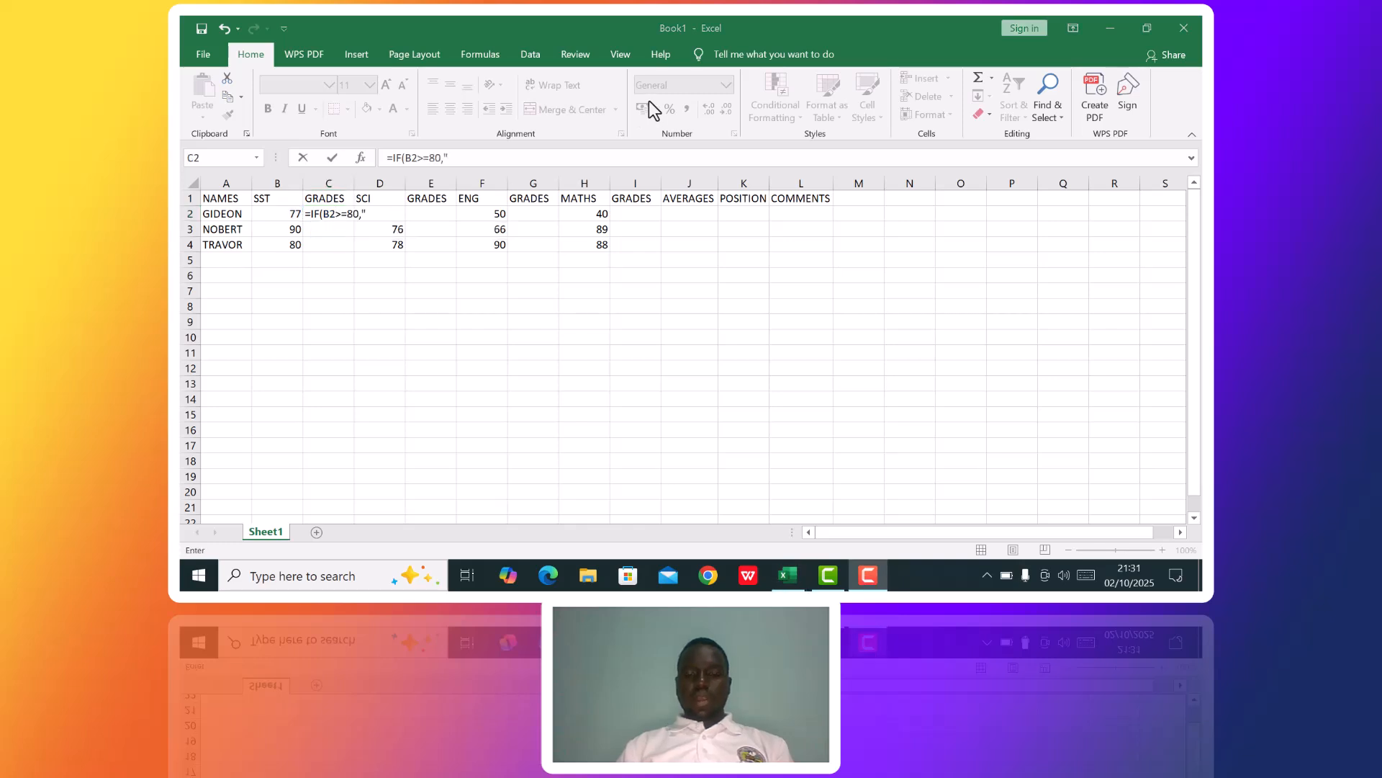
# Make the C2 formula return "D1" for the B2>=80 test, followed by a comma for the next argument.
pyautogui.click(367, 213)
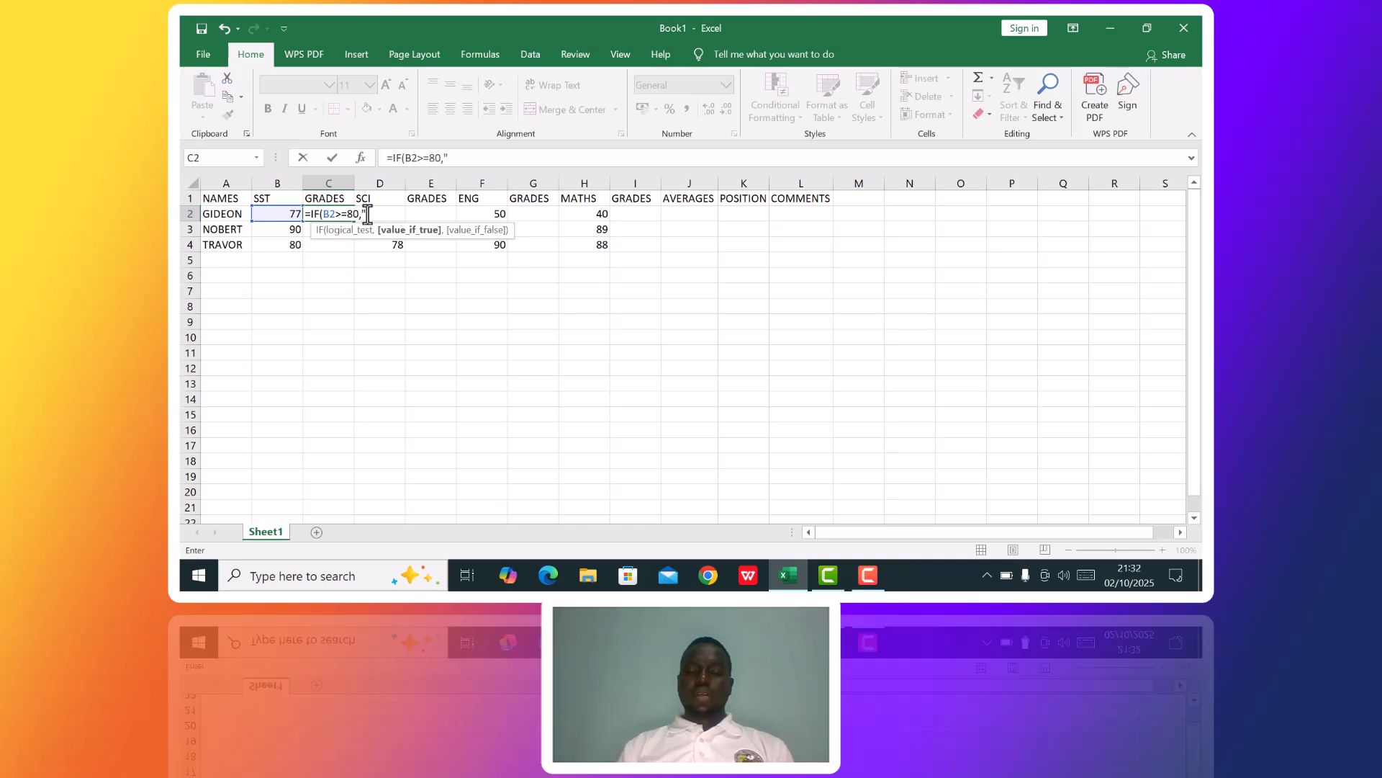
pyautogui.write('D')
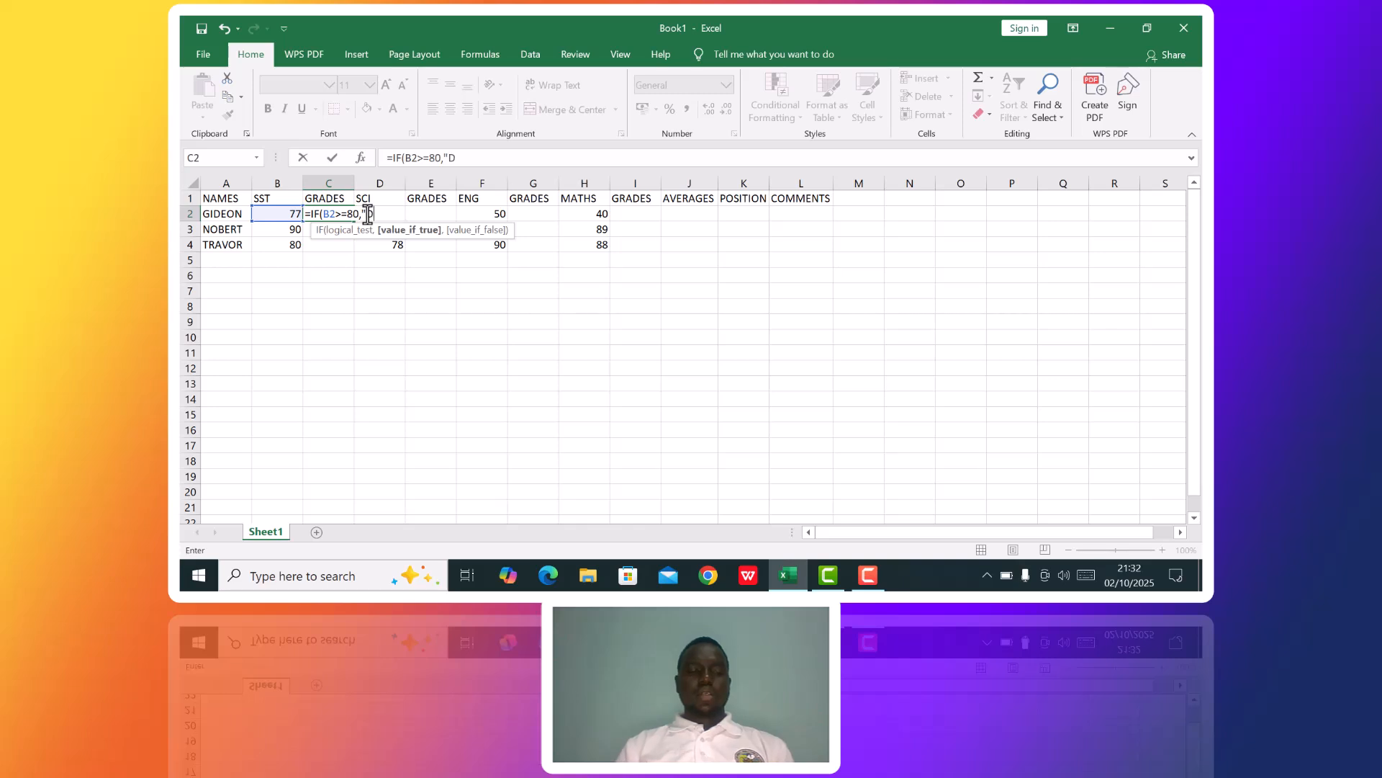
pyautogui.write('1",')
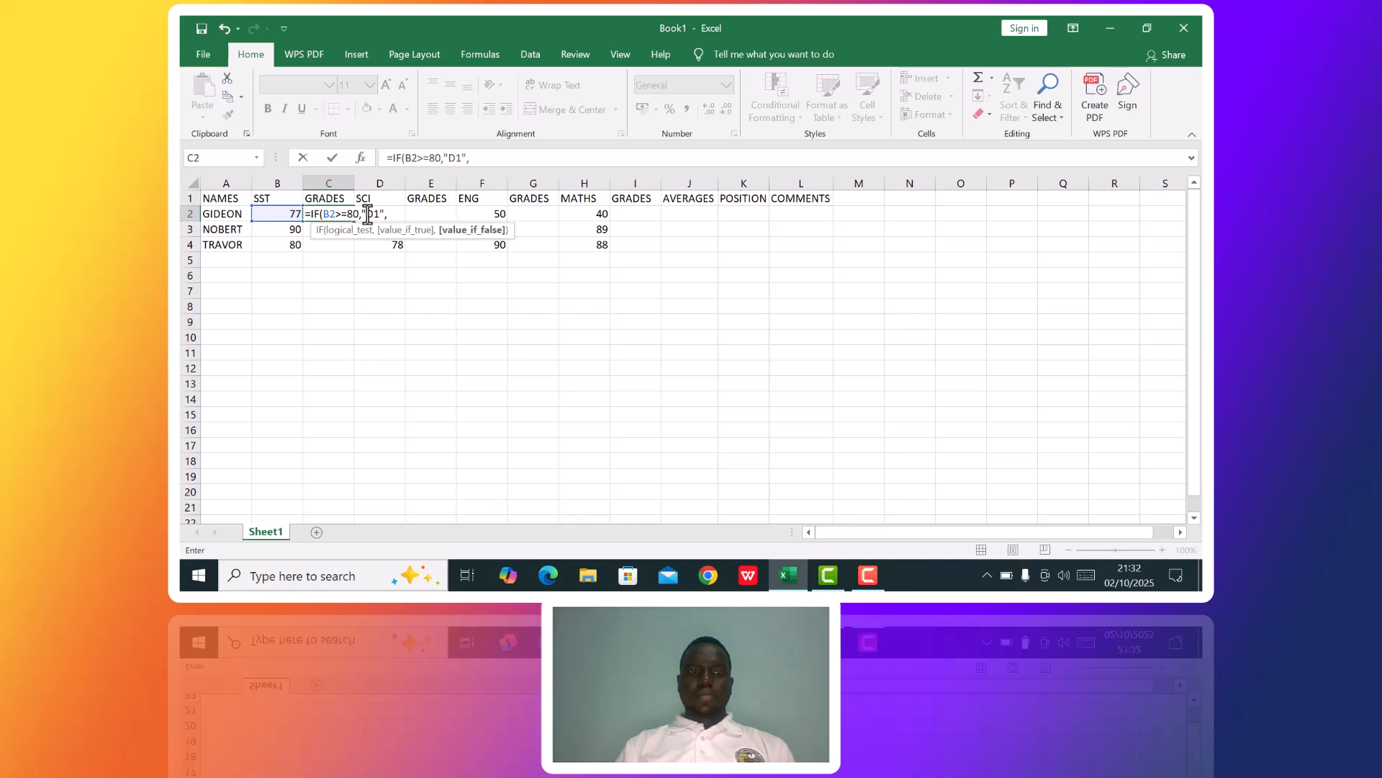
pyautogui.write('IF')
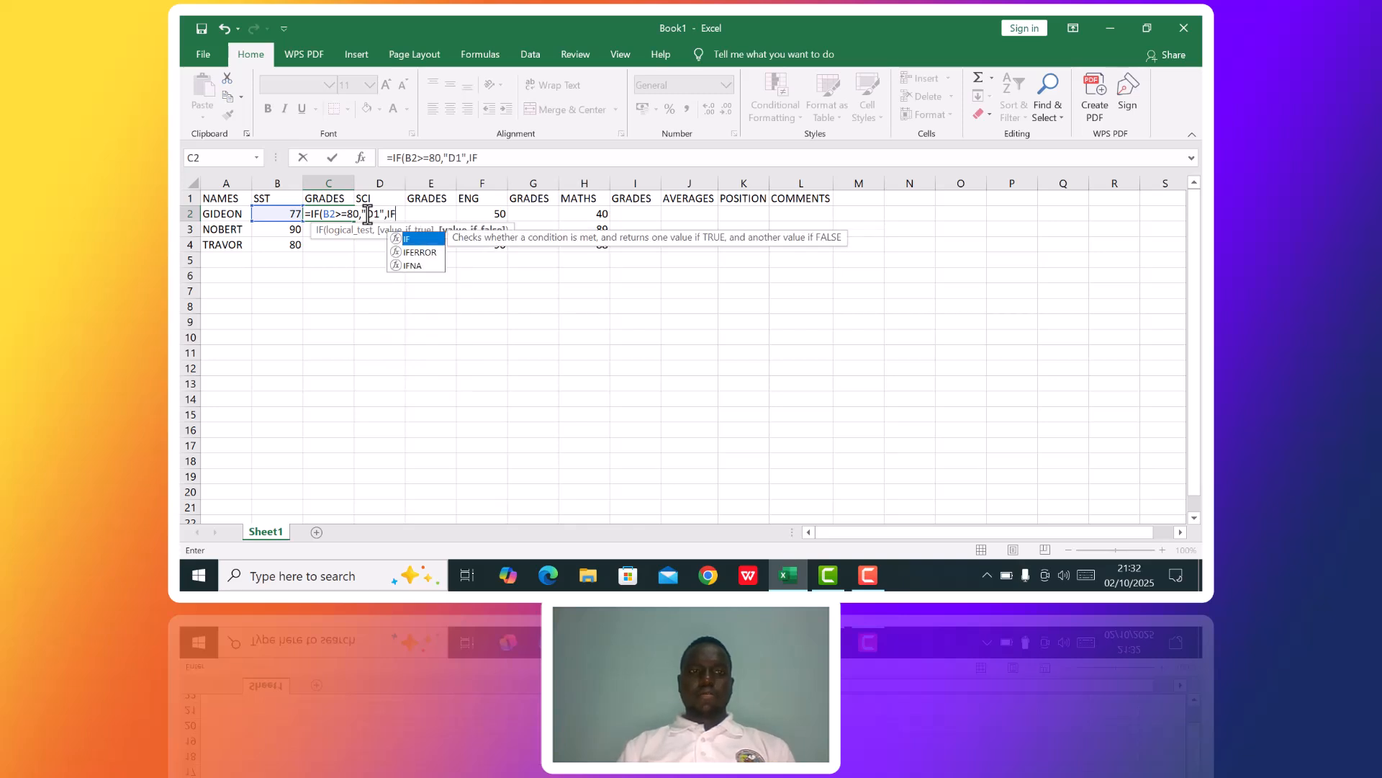
pyautogui.write('(')
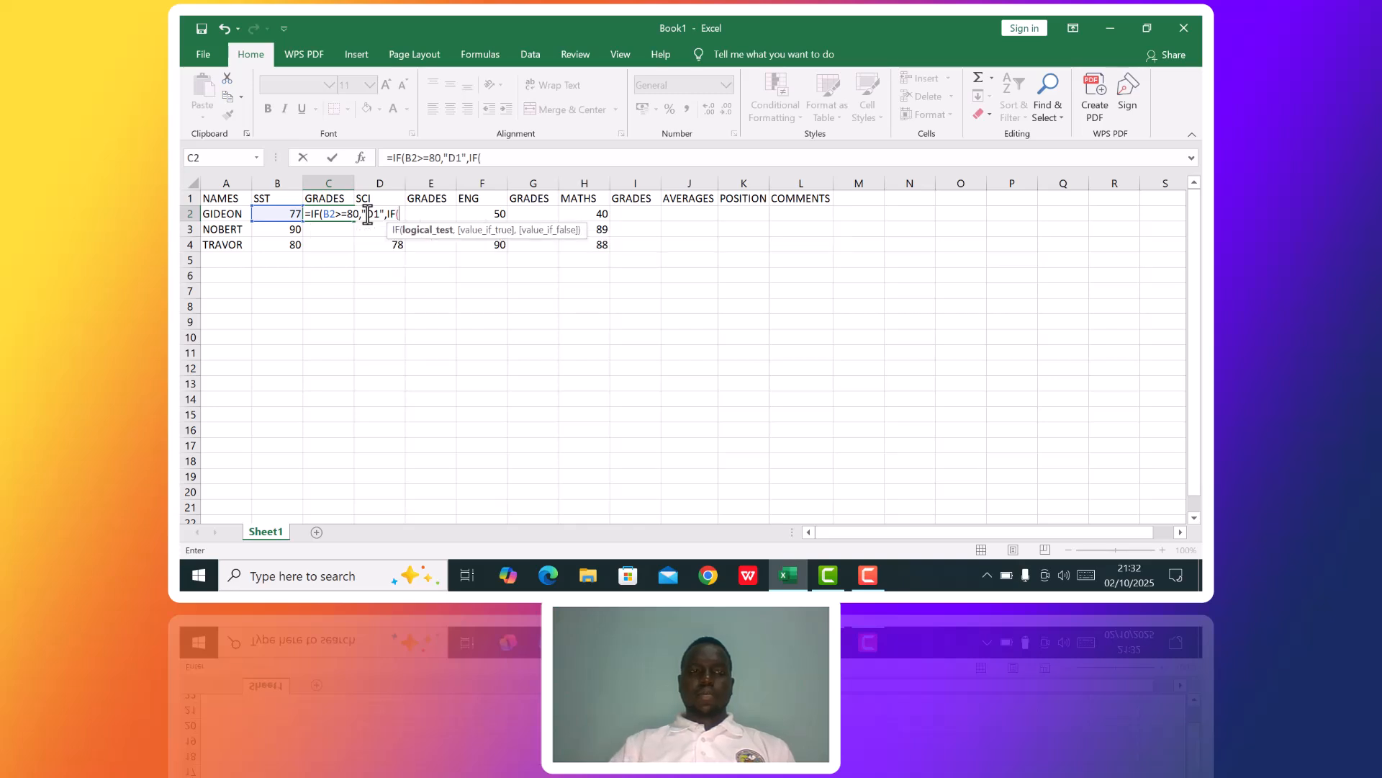
# Nest a second IF in the C2 formula that returns "D2" when B2>=75.
pyautogui.click(284, 213)
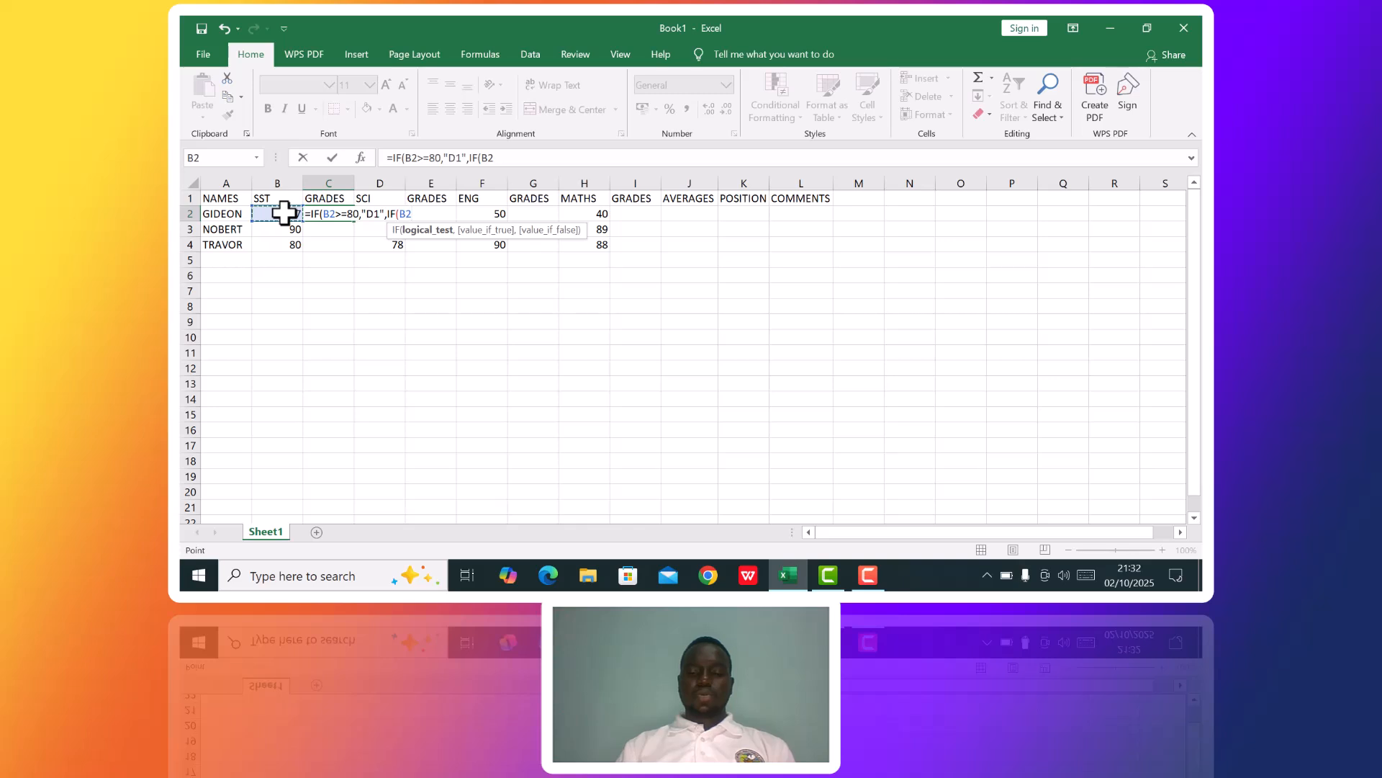
pyautogui.write('>=75')
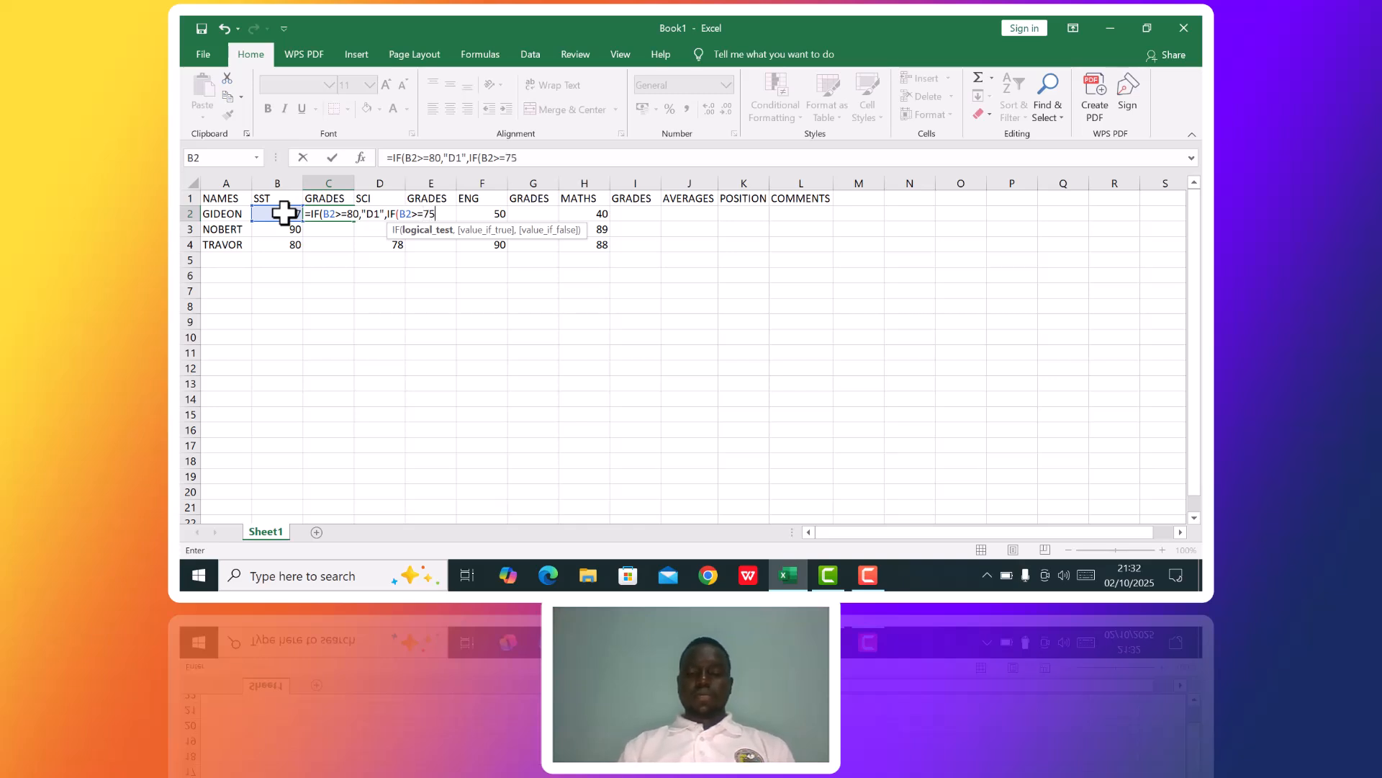
pyautogui.write(',')
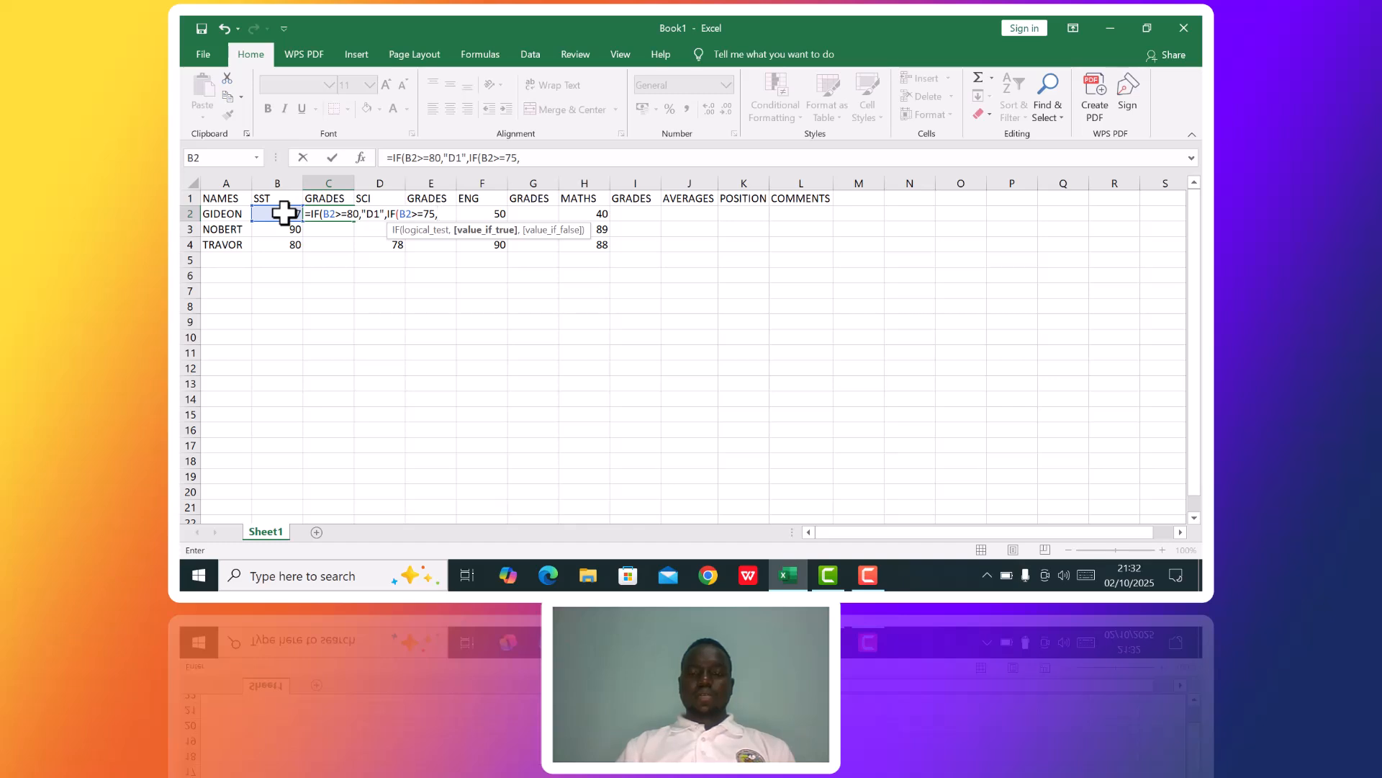
pyautogui.write('"D2"')
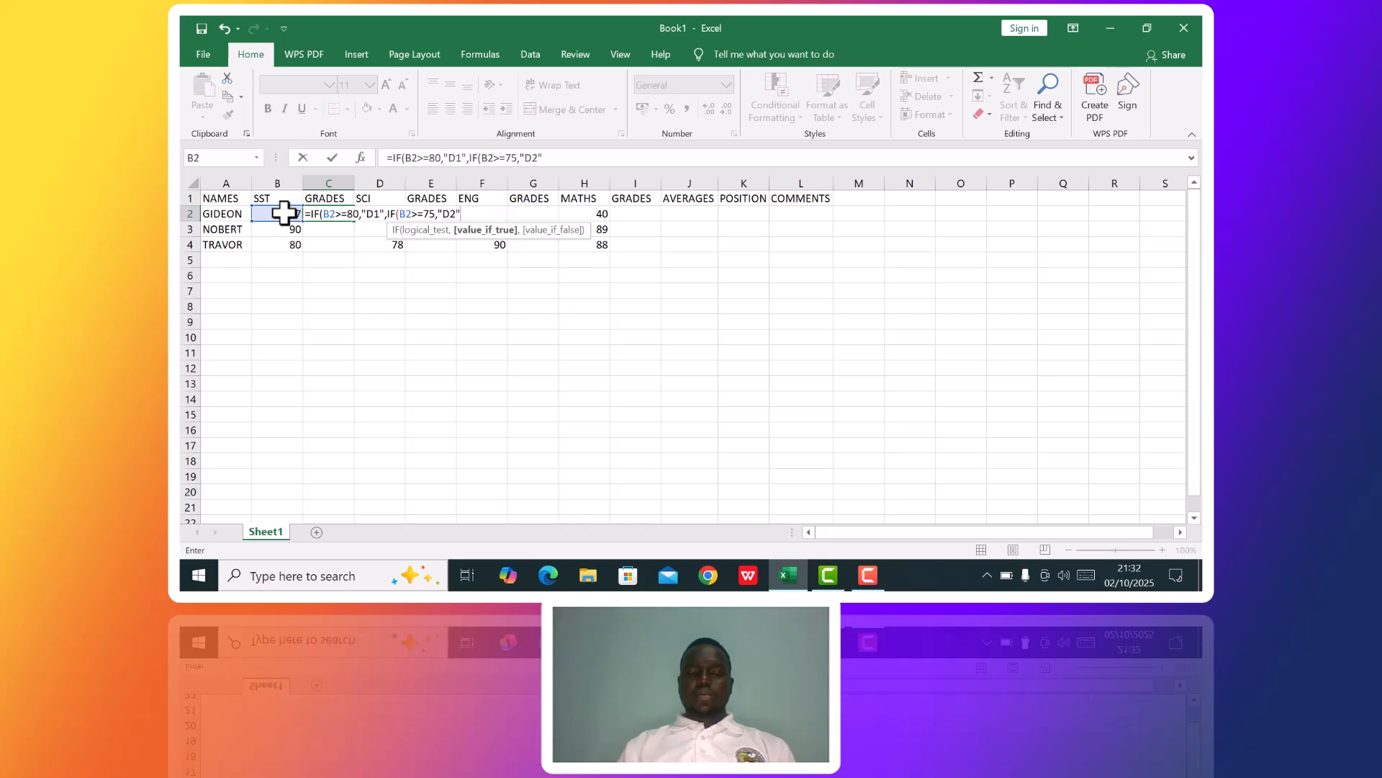
pyautogui.write(',')
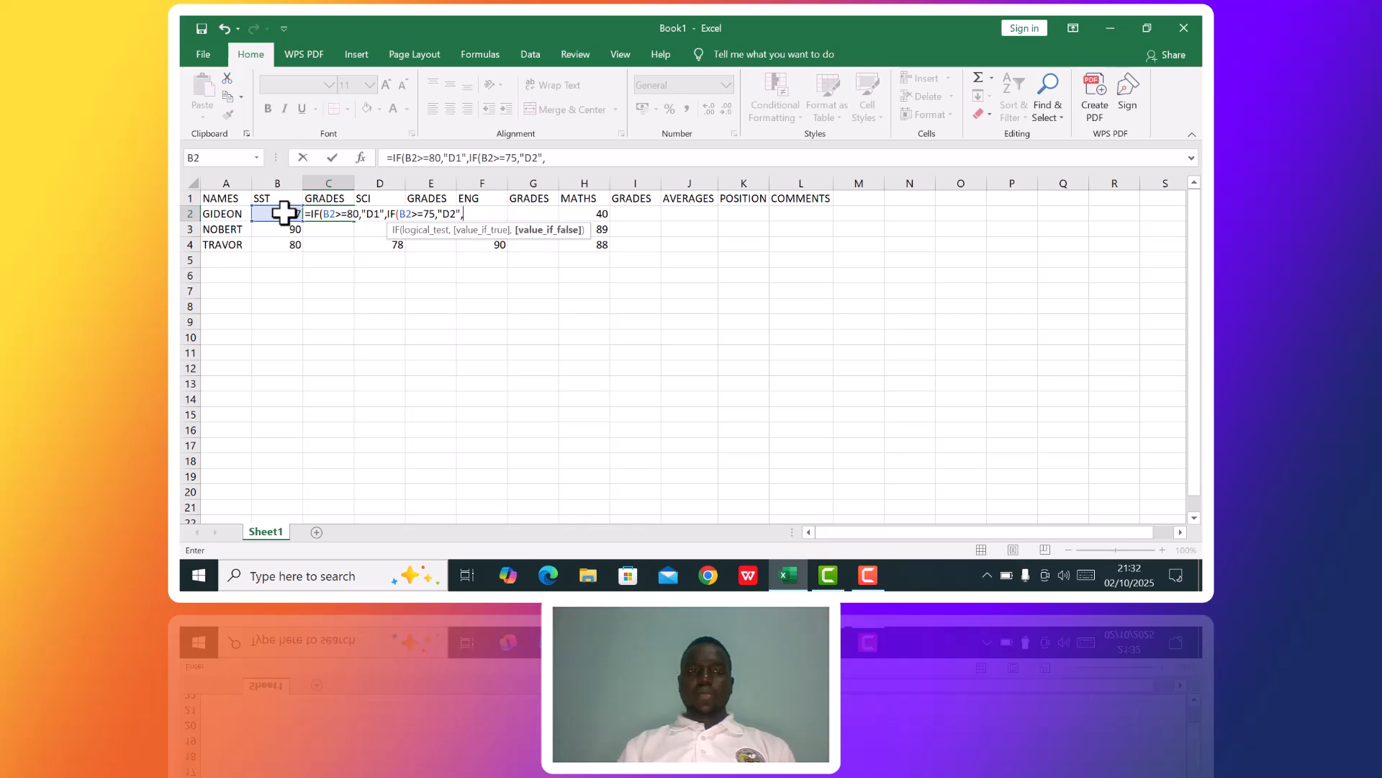
pyautogui.write('IF')
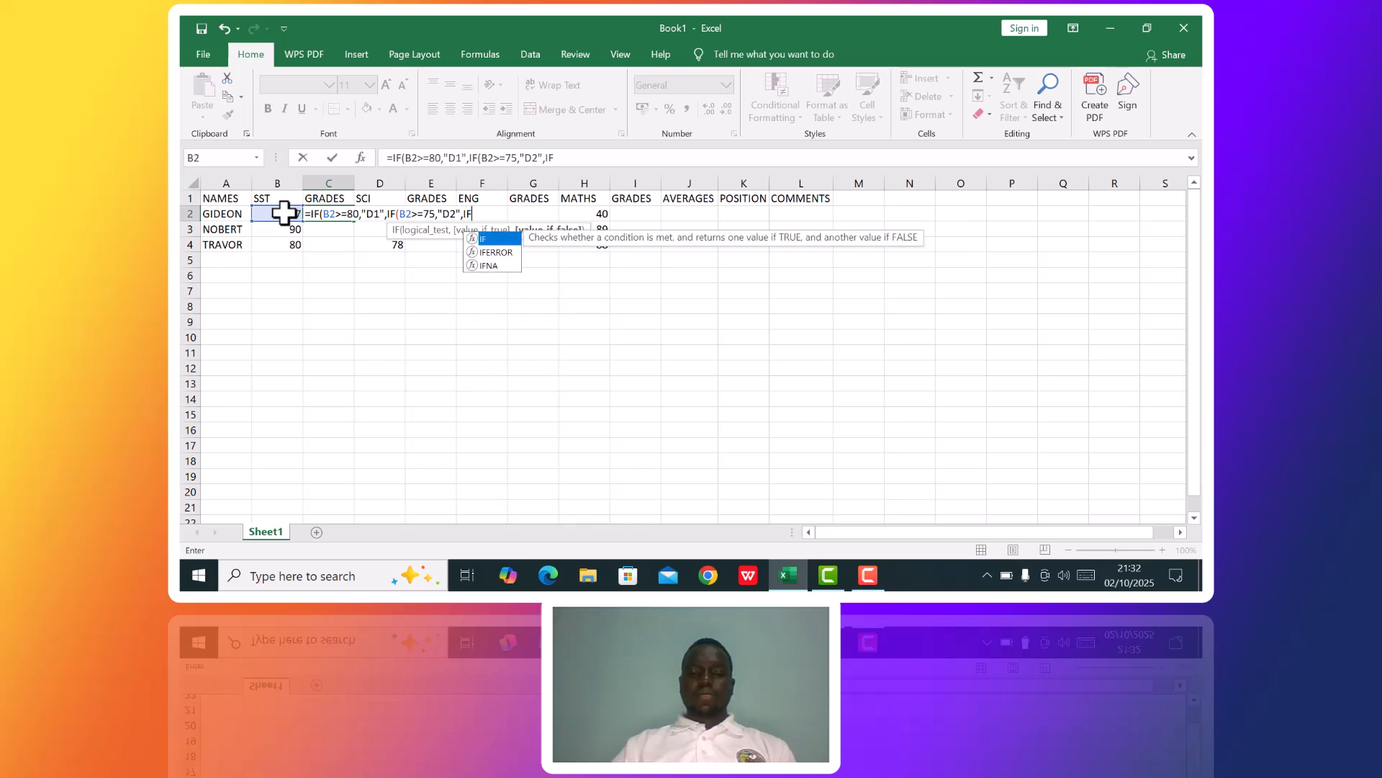
pyautogui.write('(')
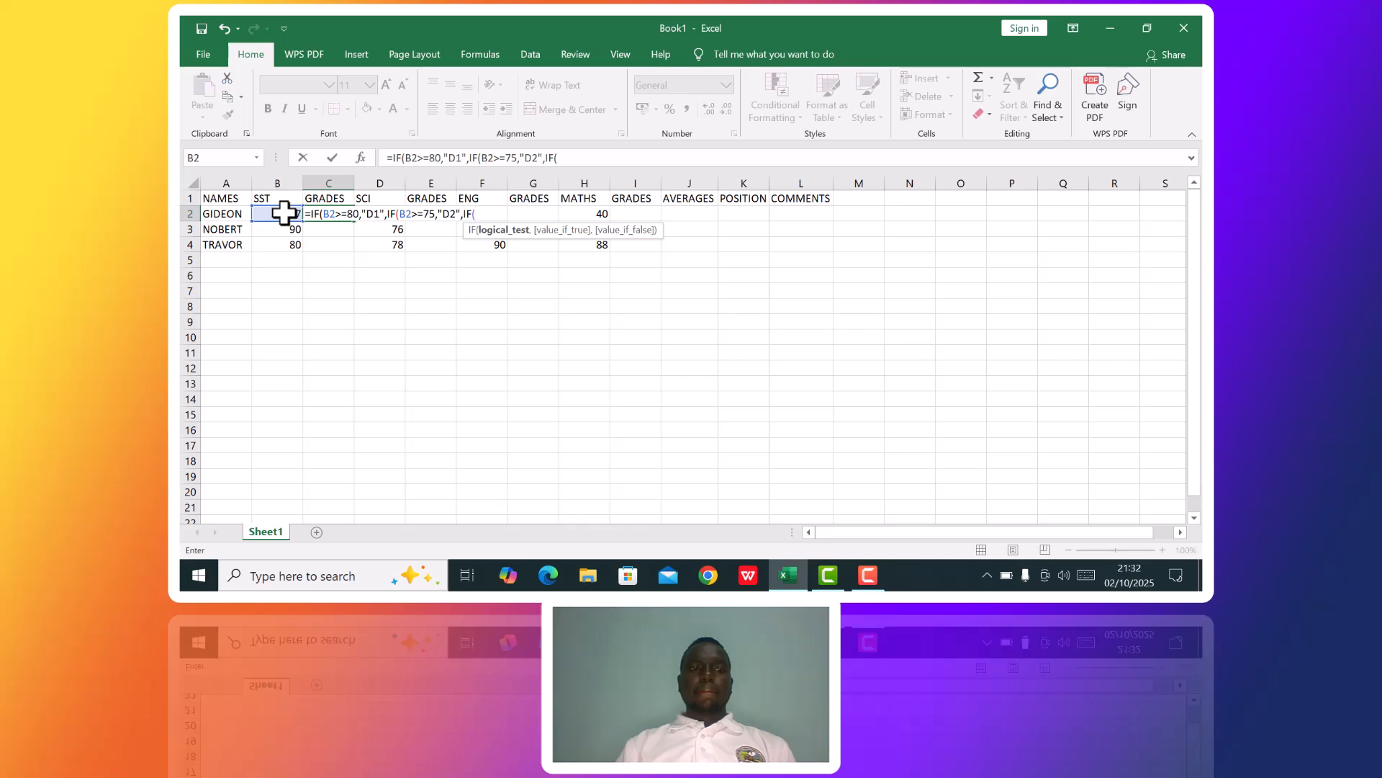
# Nest a third IF in the C2 formula that returns "C3" when B2>=70, followed directly by another IF.
pyautogui.click(283, 213)
pyautogui.write('>')
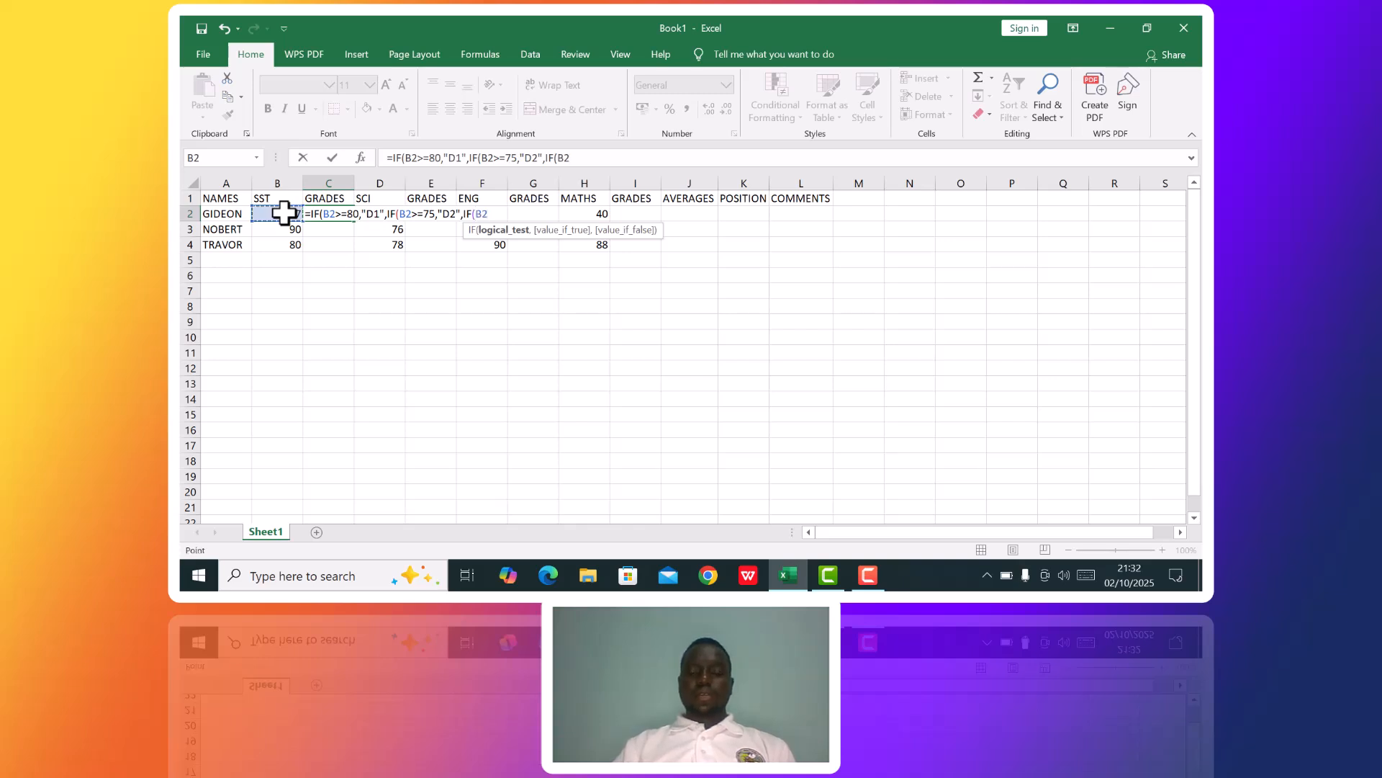
pyautogui.write('=')
pyautogui.write('70,')
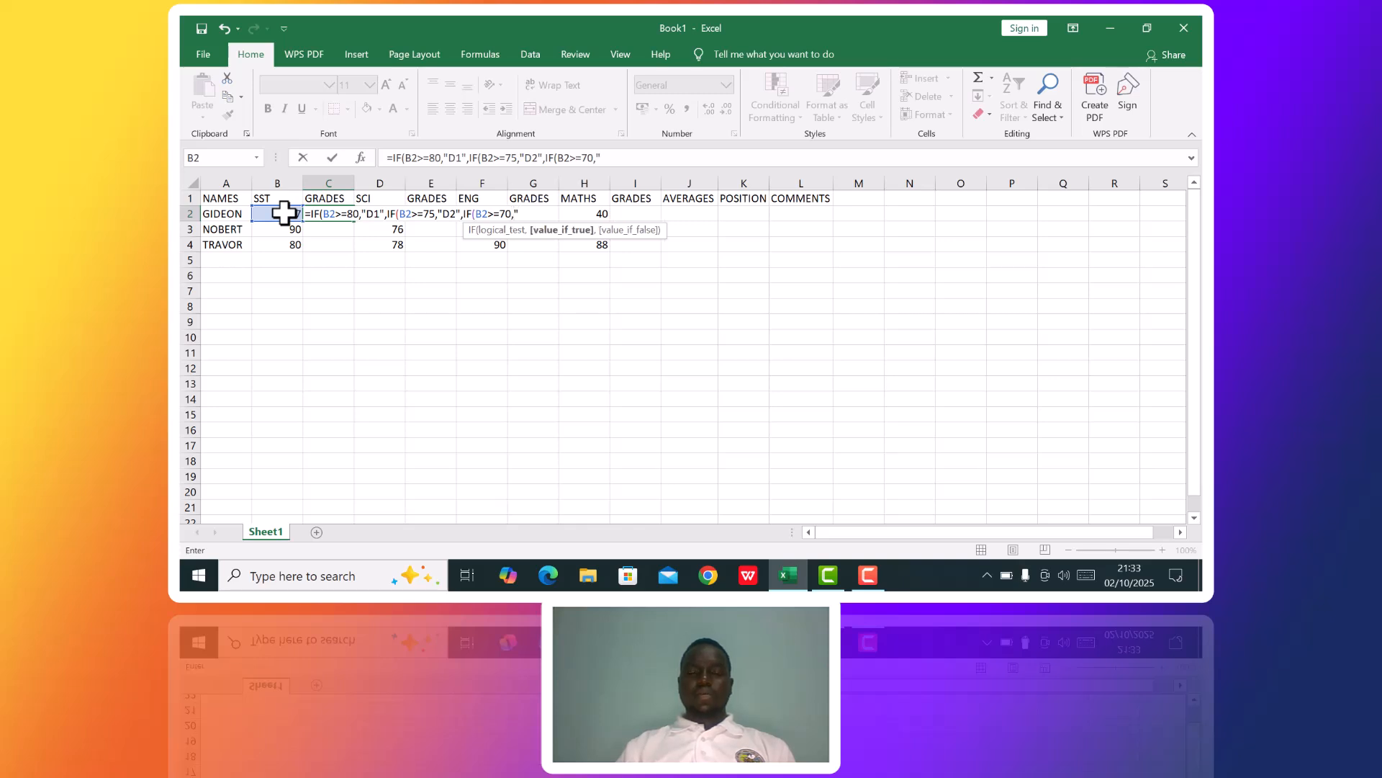
pyautogui.write('"C3"IF')
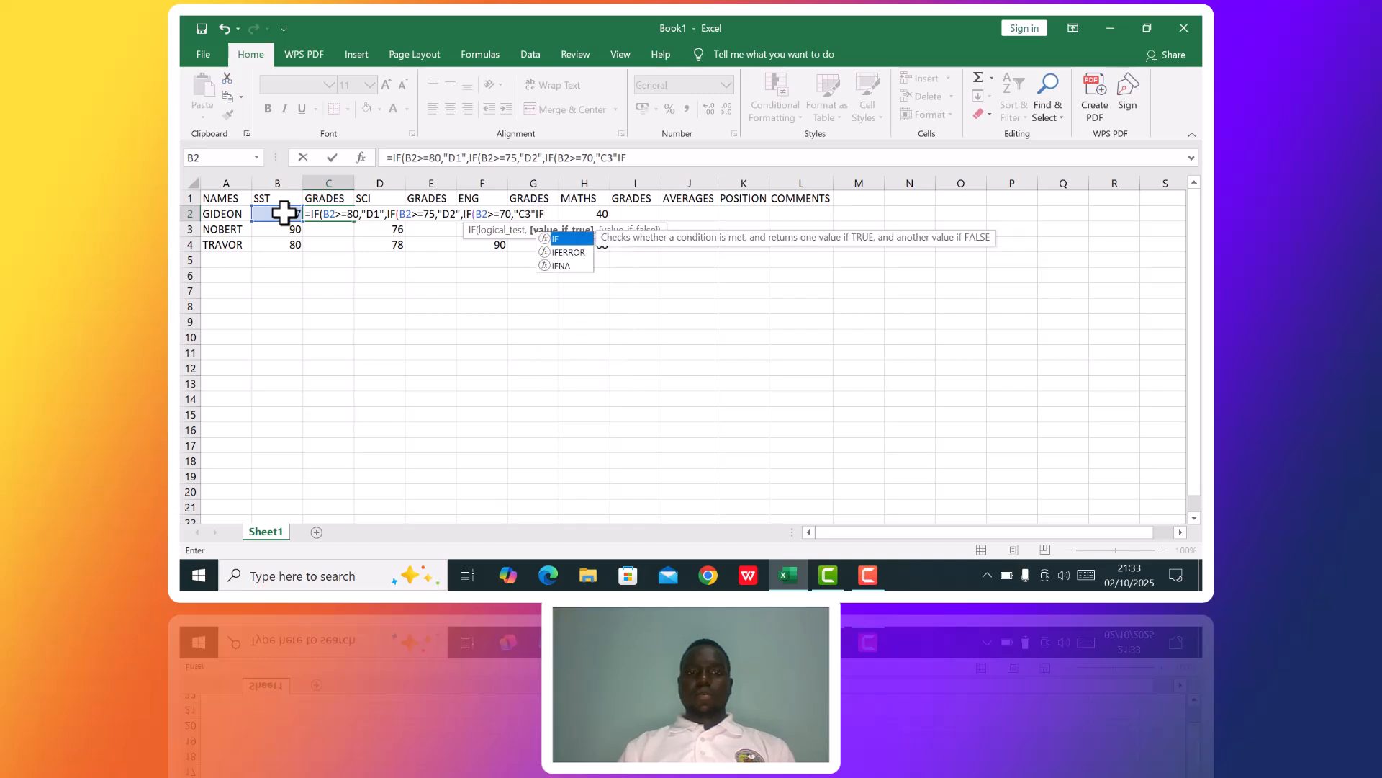
pyautogui.write('(')
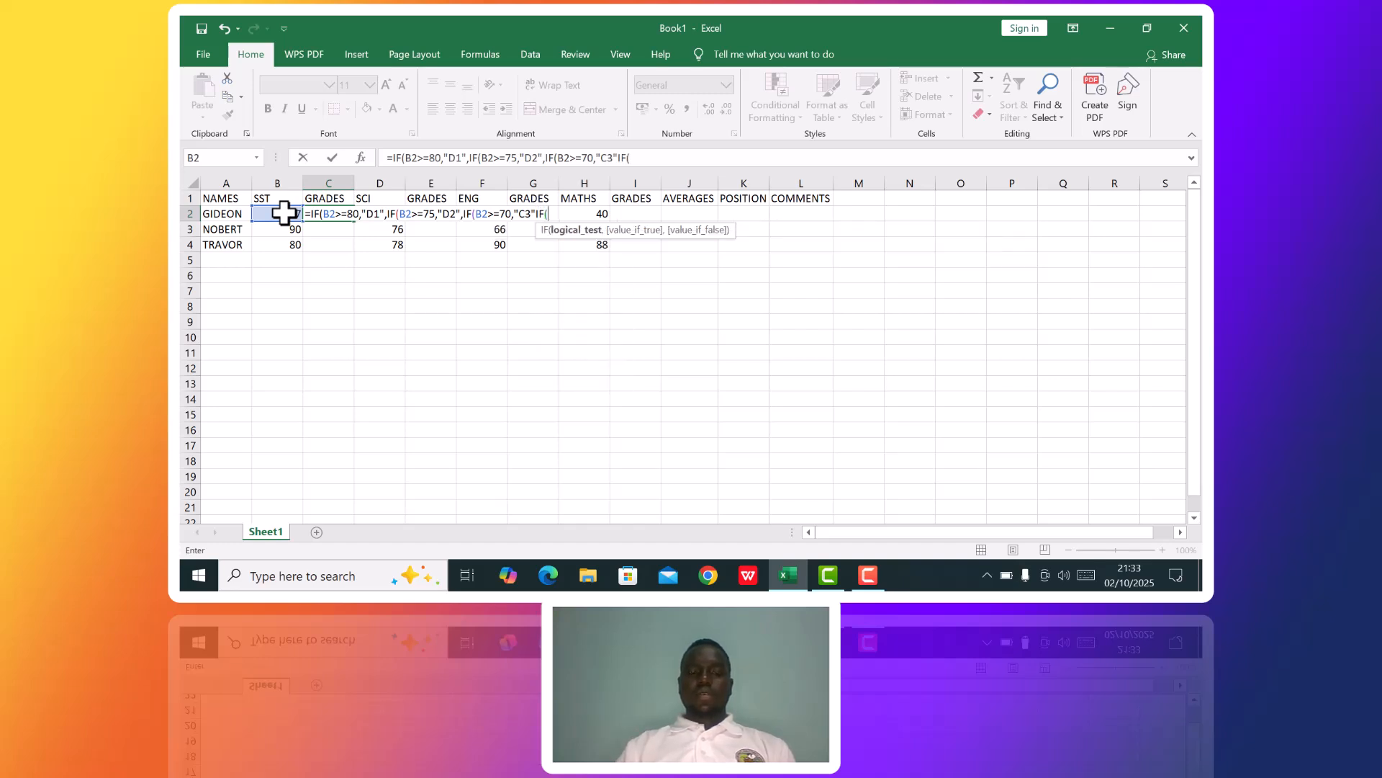
# Complete the fourth IF in the C2 formula so B2>=65 returns "C4", followed by a comma and another IF.
pyautogui.click(283, 212)
pyautogui.write('>=65')
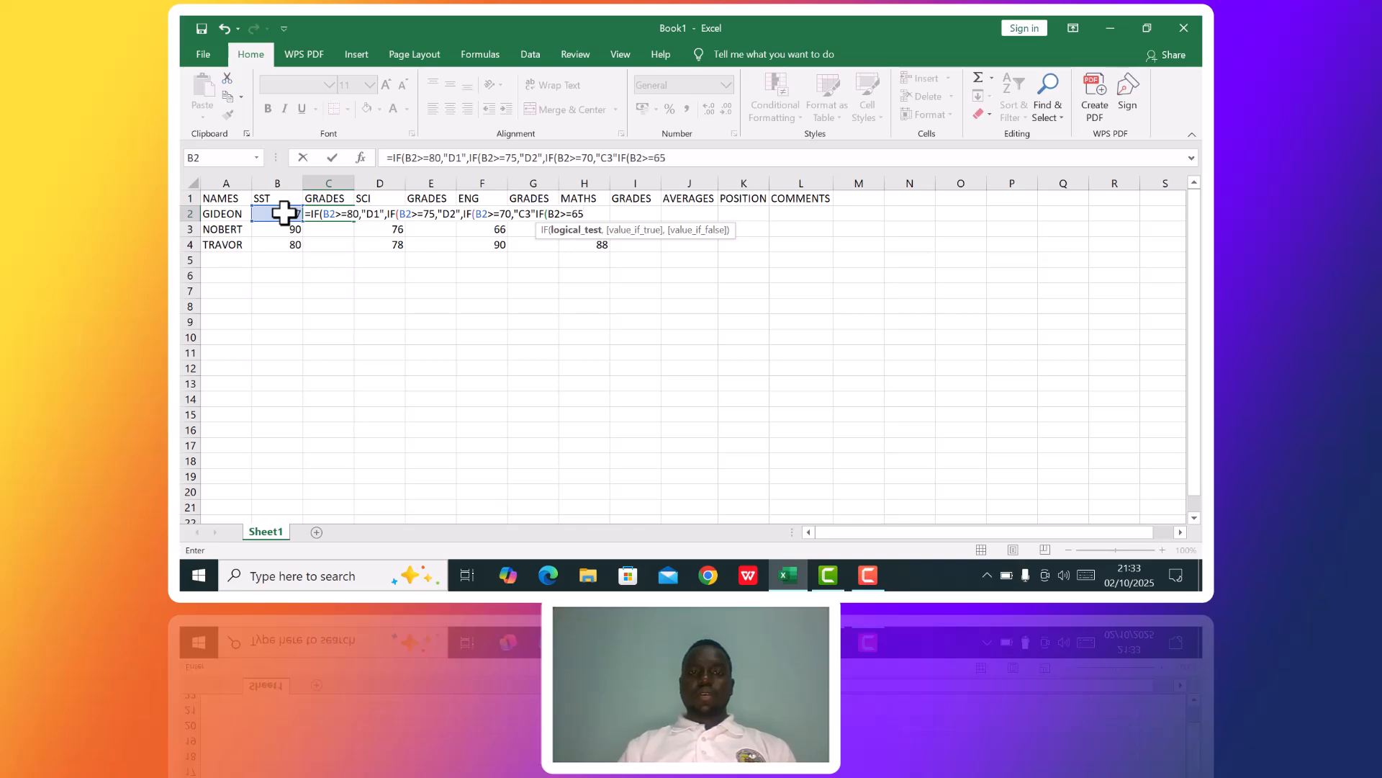
pyautogui.write(',')
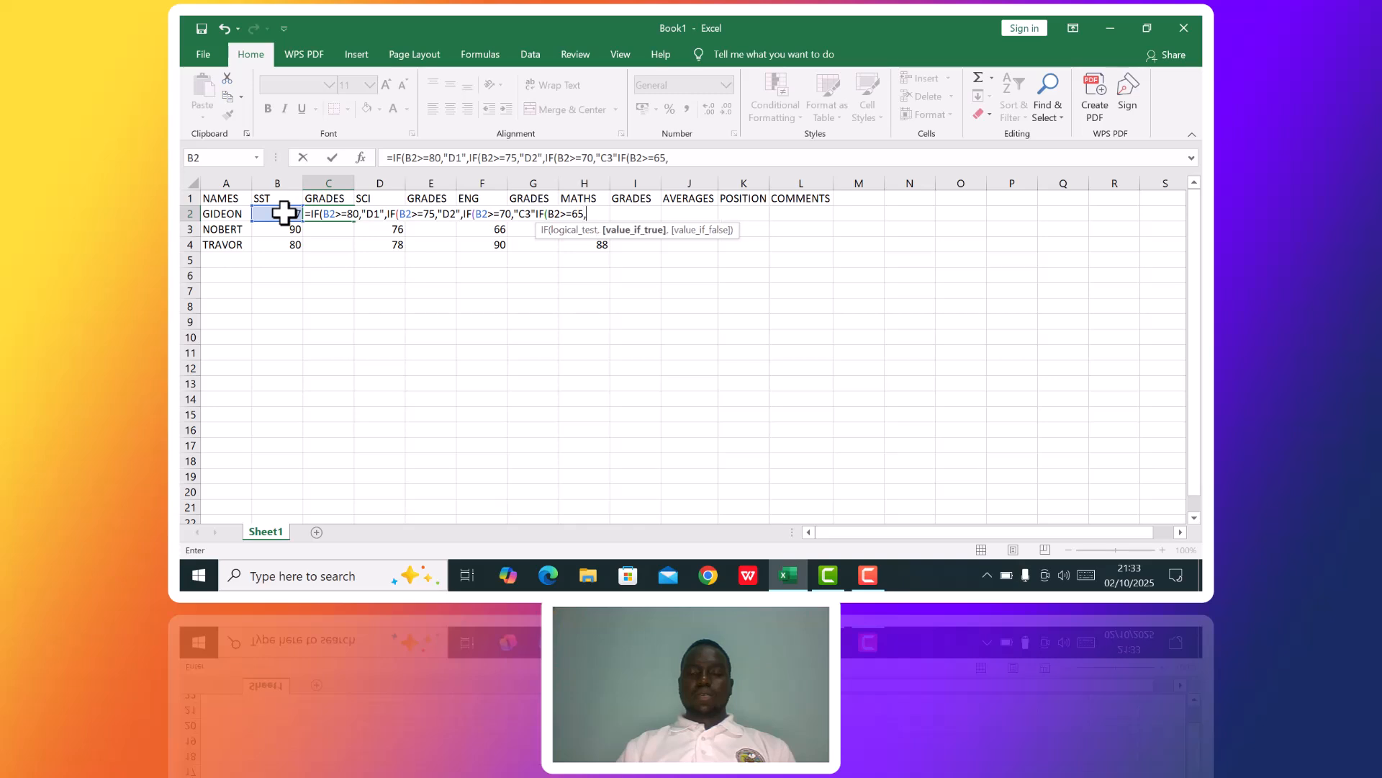
pyautogui.write('>')
pyautogui.press('BackSpace')
pyautogui.write('"C4",IF')
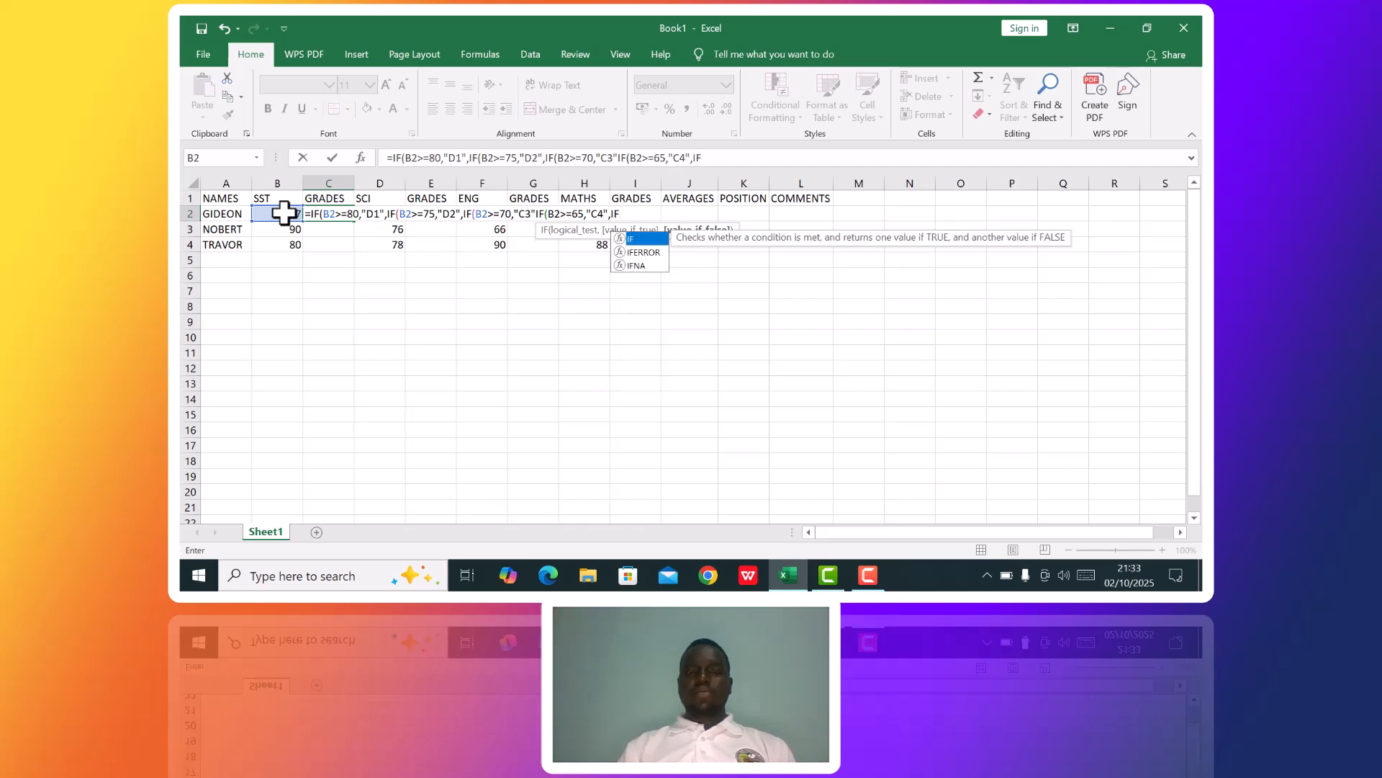
pyautogui.write('(')
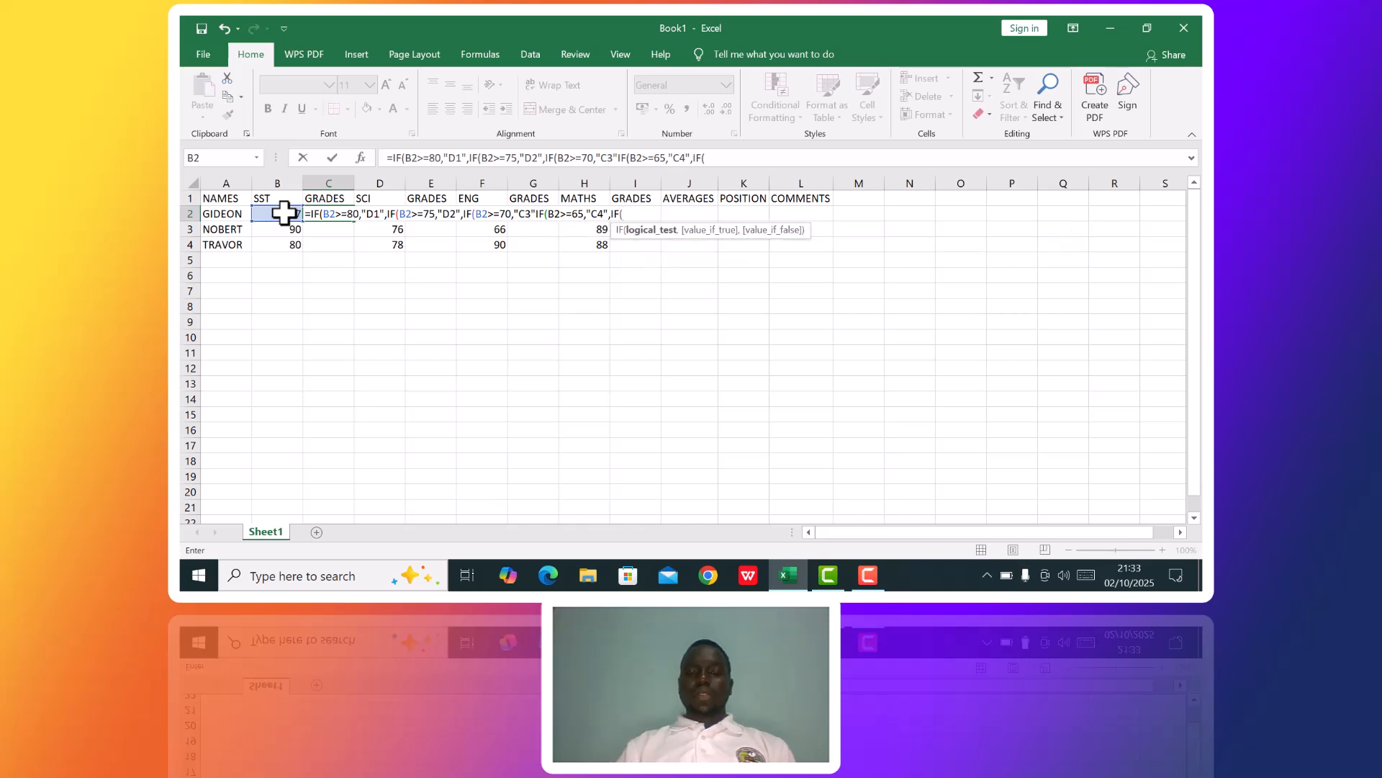
# Complete the fifth IF in the C2 formula so B2>=60 returns "C5", ending with a comma.
pyautogui.click(284, 212)
pyautogui.write('>=60,"C')
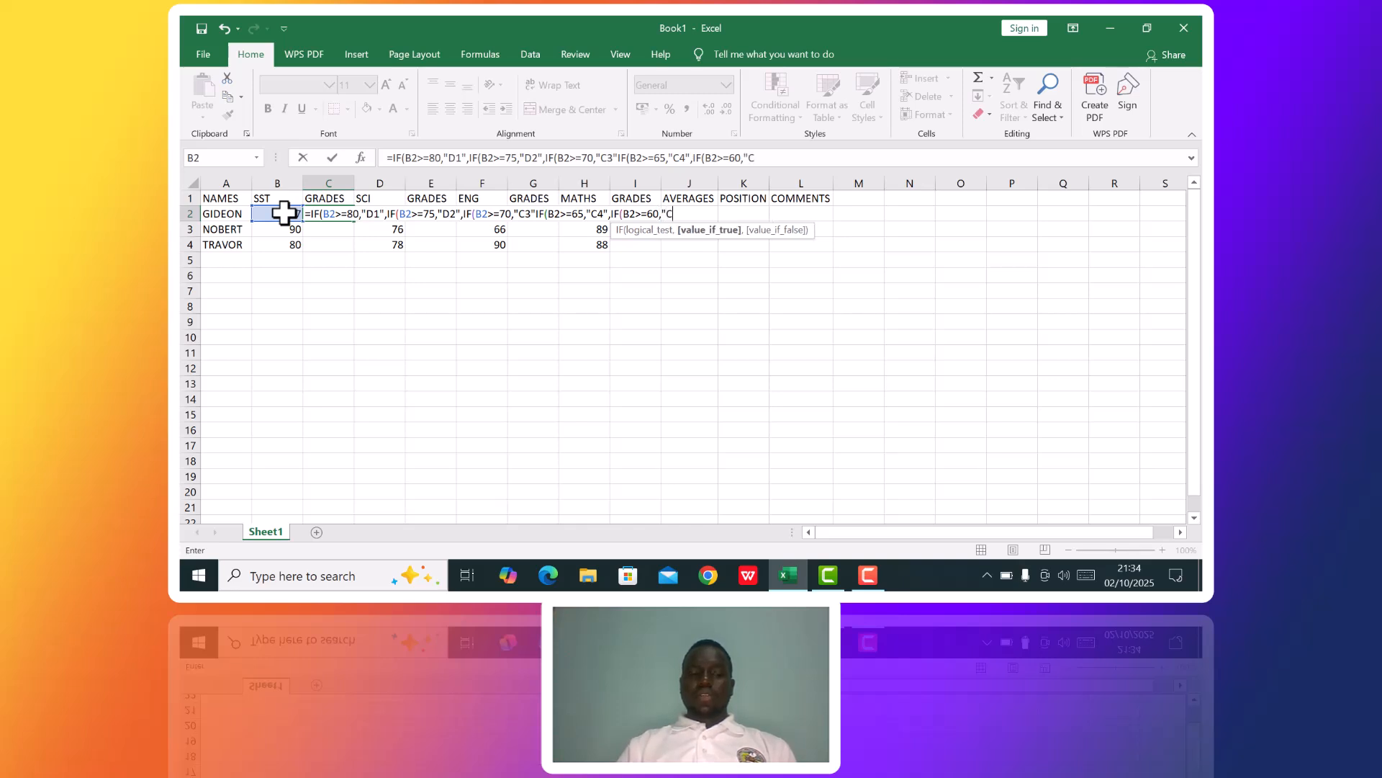
pyautogui.write('5",IF')
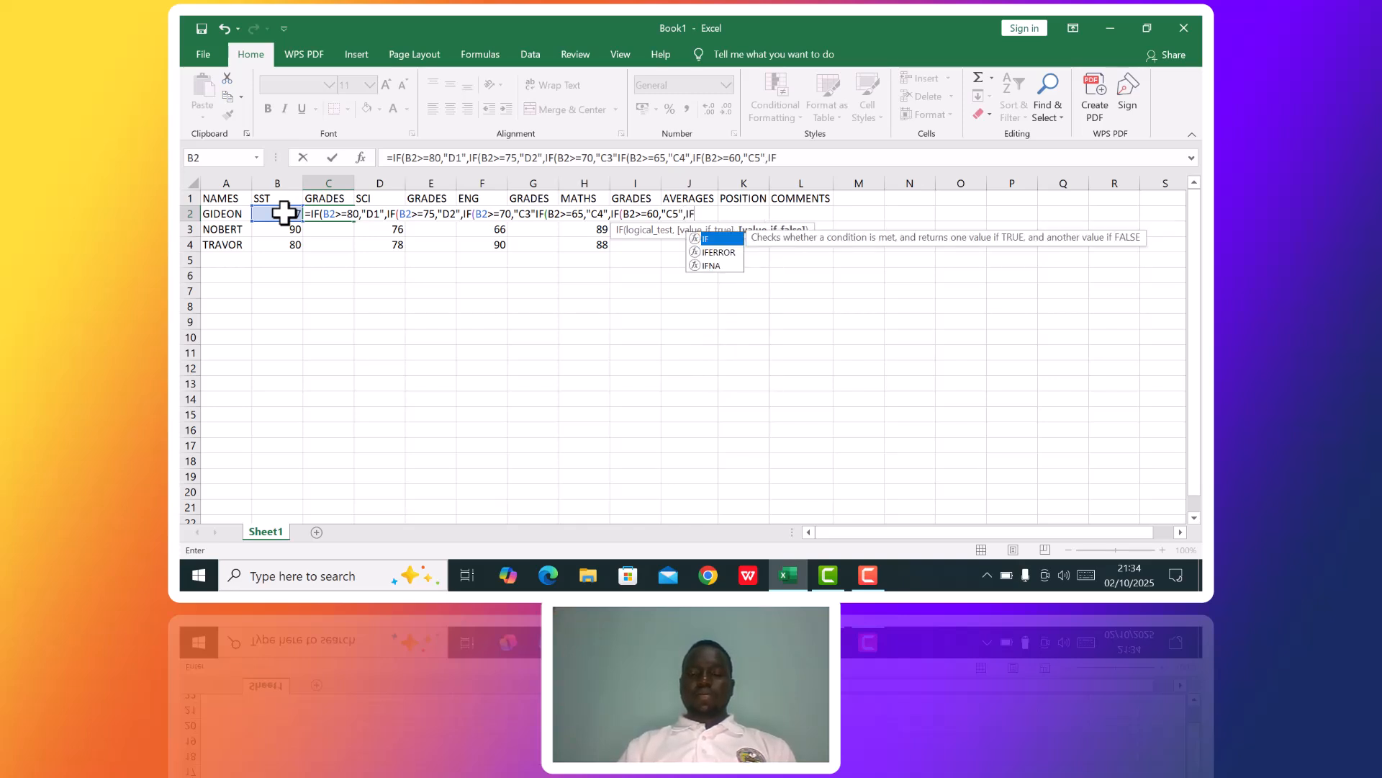
pyautogui.write('(')
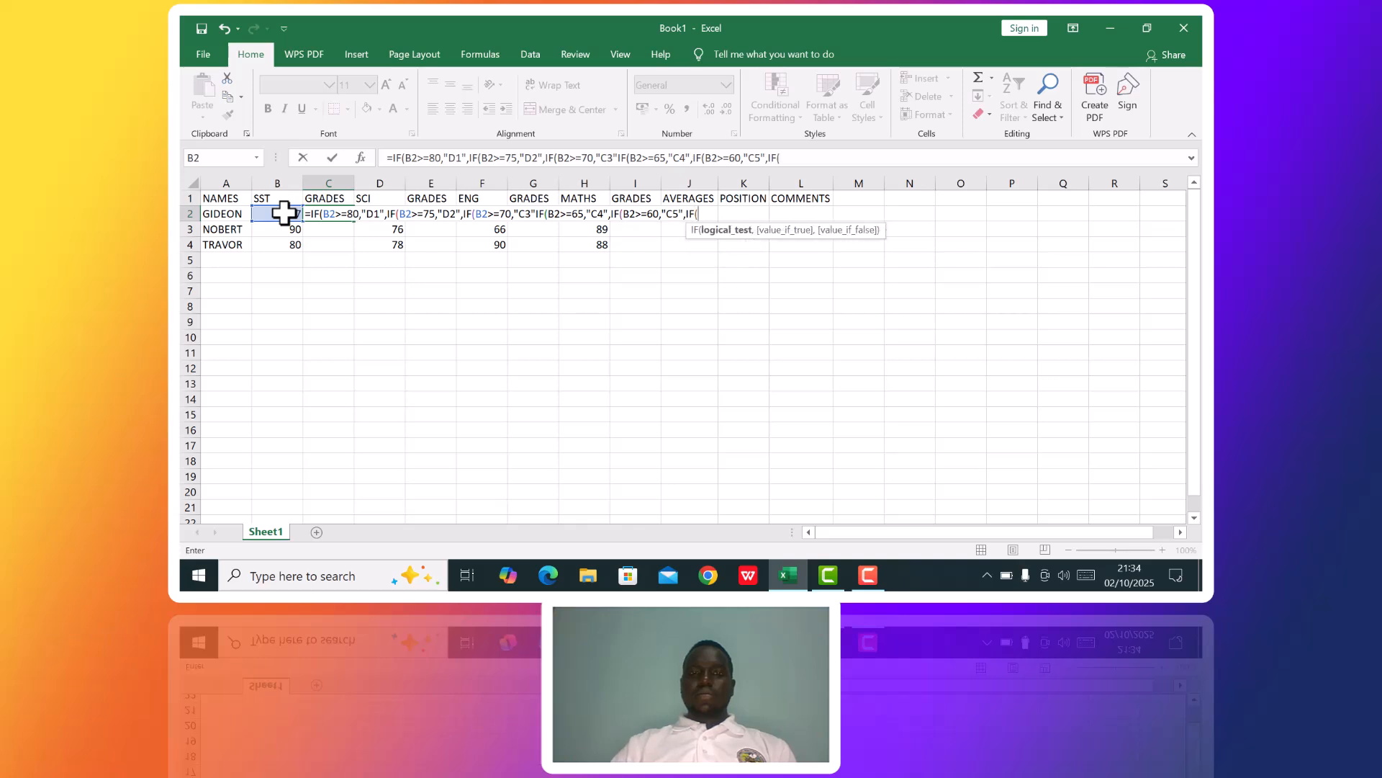
# Nest a sixth IF in the C2 formula that returns "C6" when B2>=55.
pyautogui.click(283, 212)
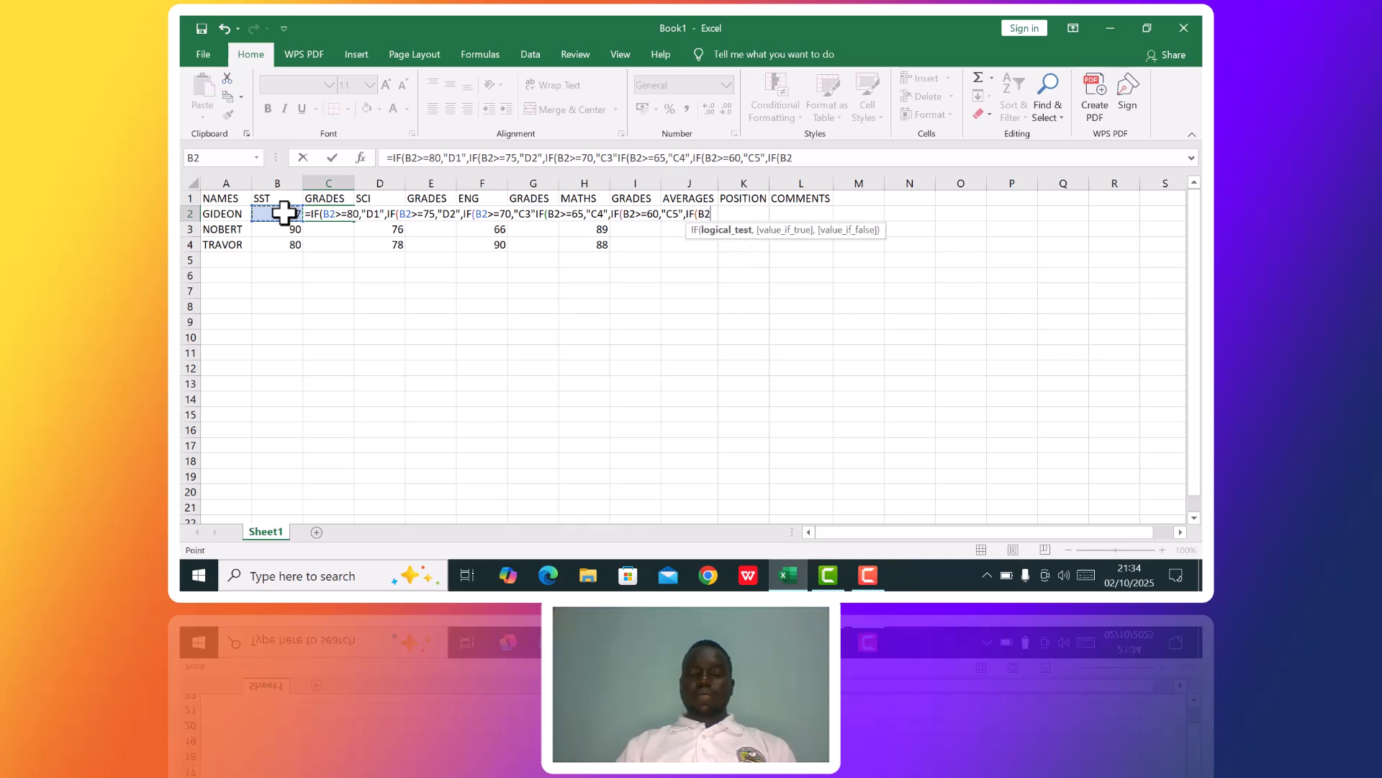
pyautogui.write('>=')
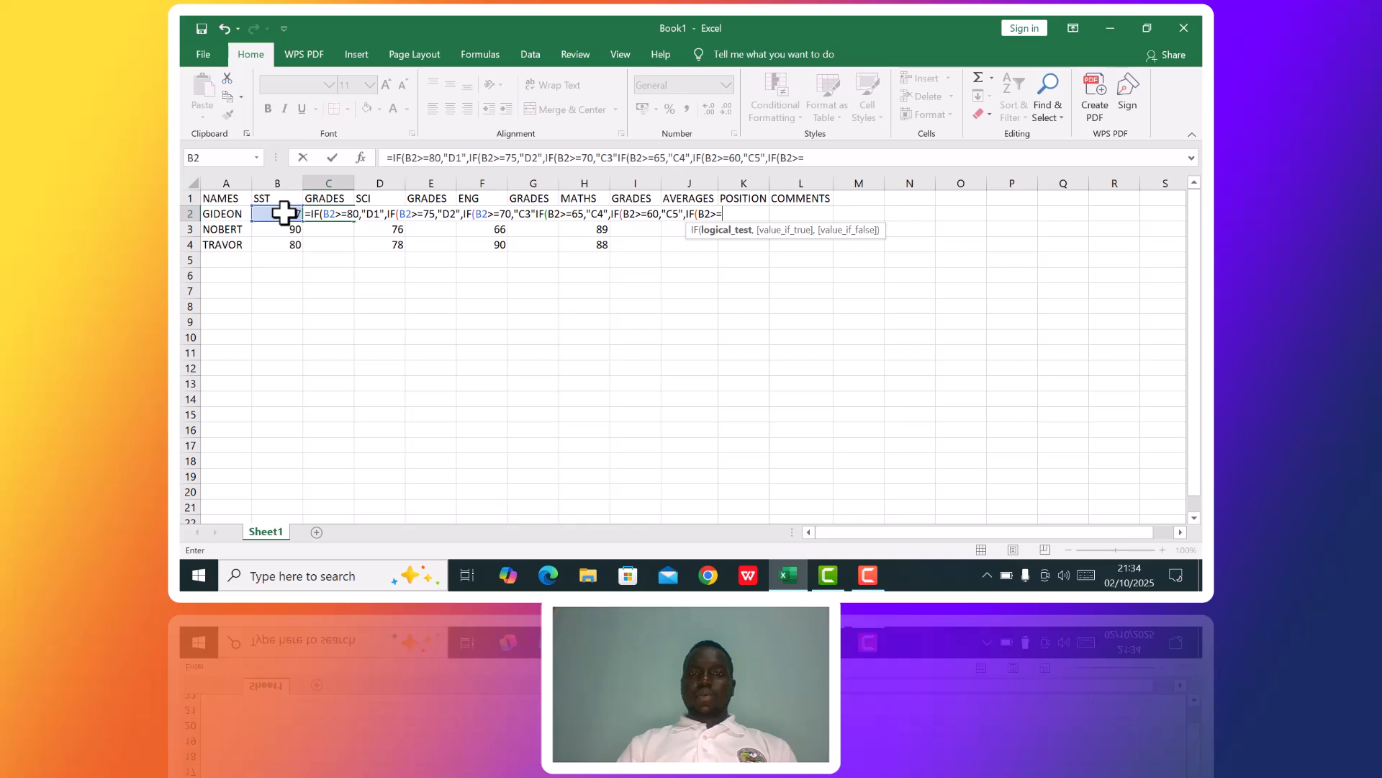
pyautogui.write('55')
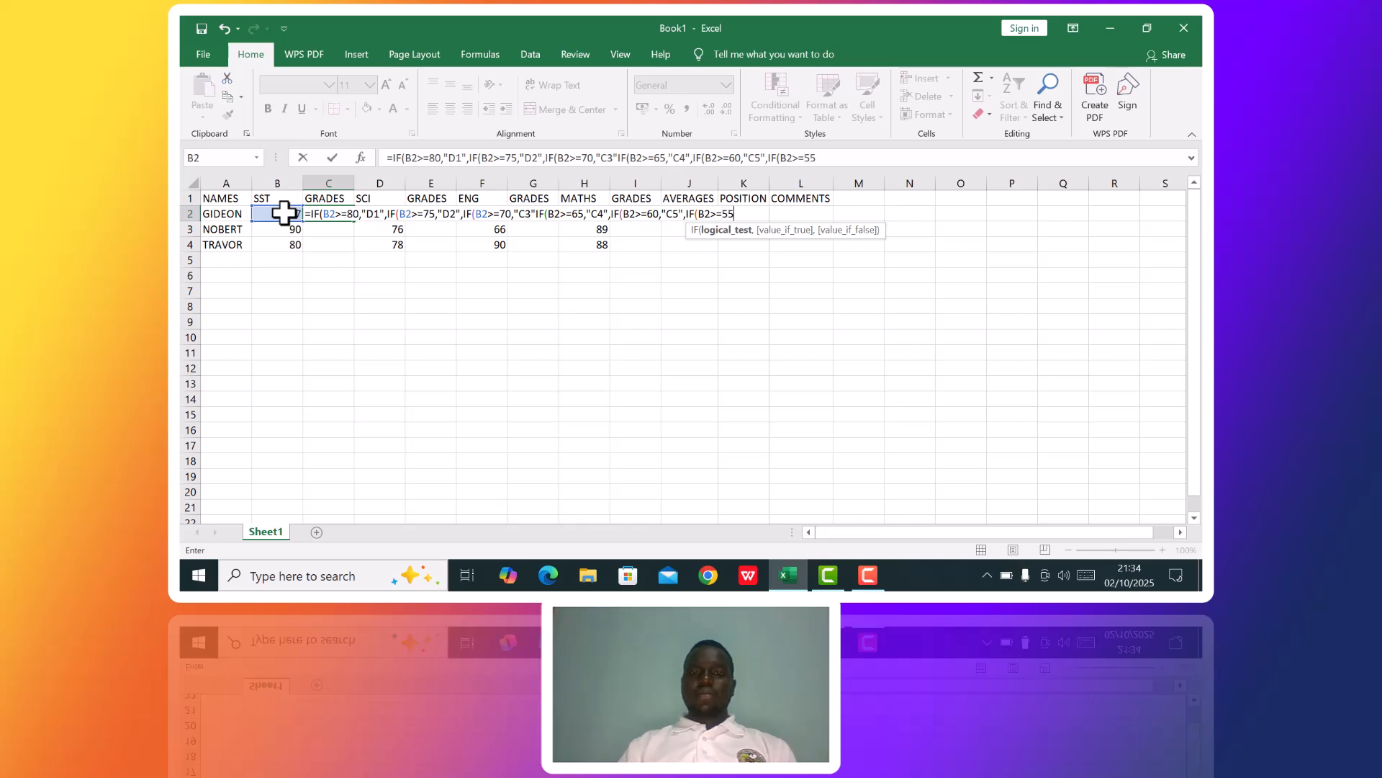
pyautogui.write(',"')
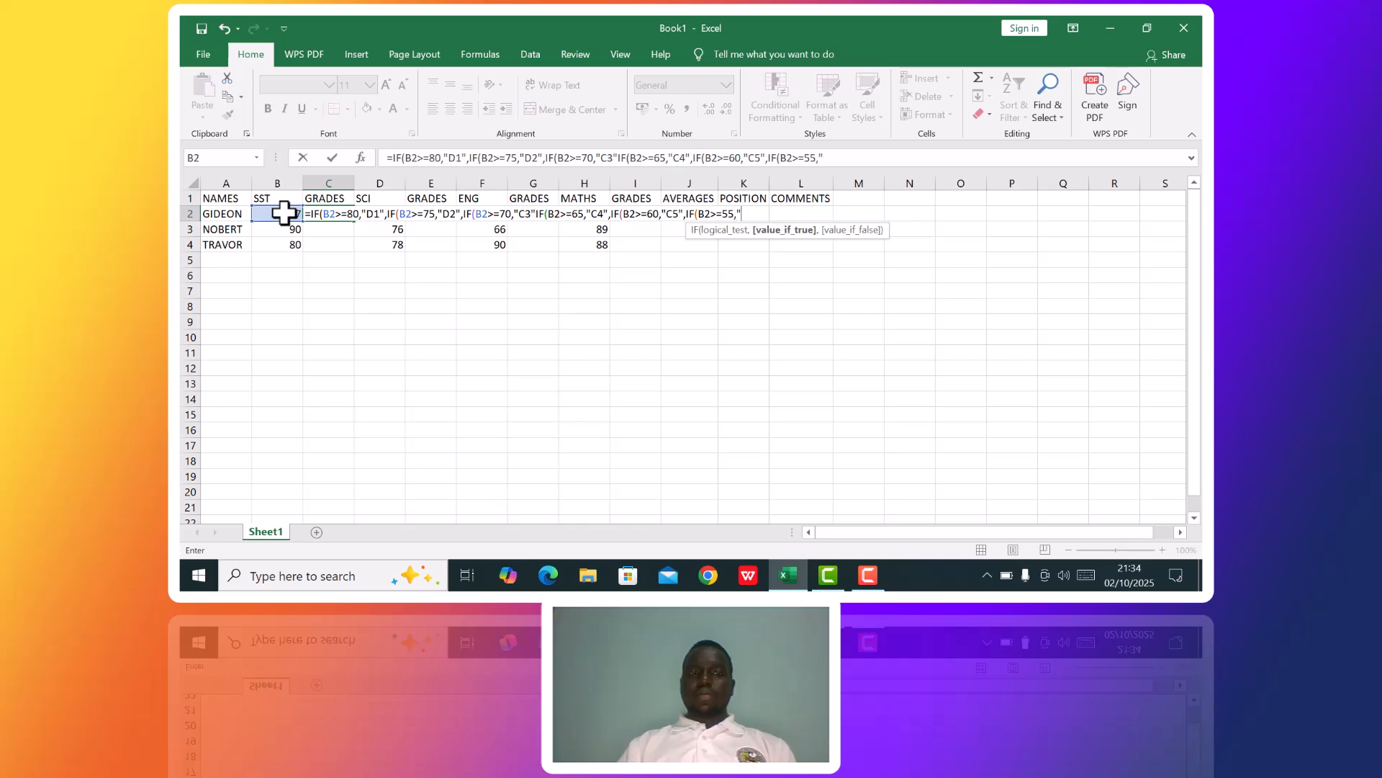
pyautogui.write('C6')
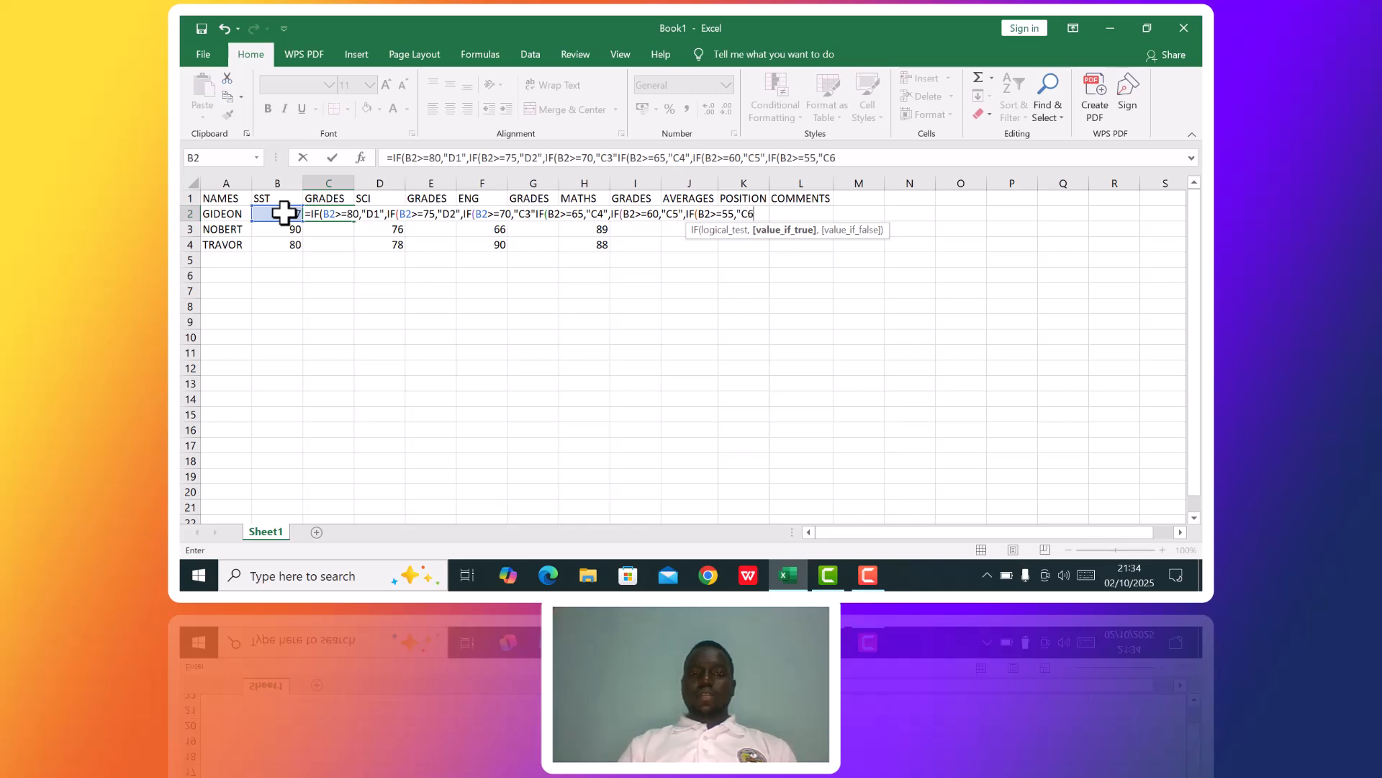
pyautogui.write('",IF')
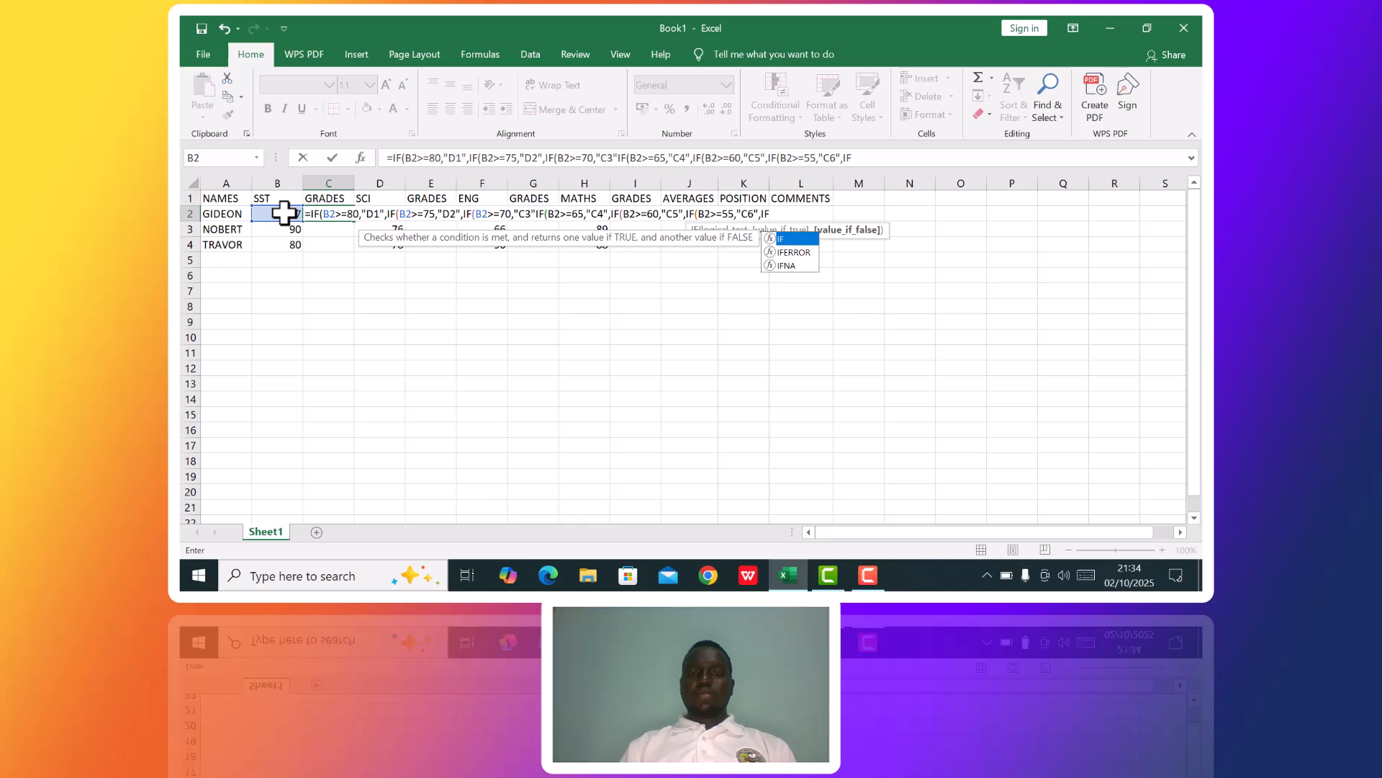
pyautogui.write('(')
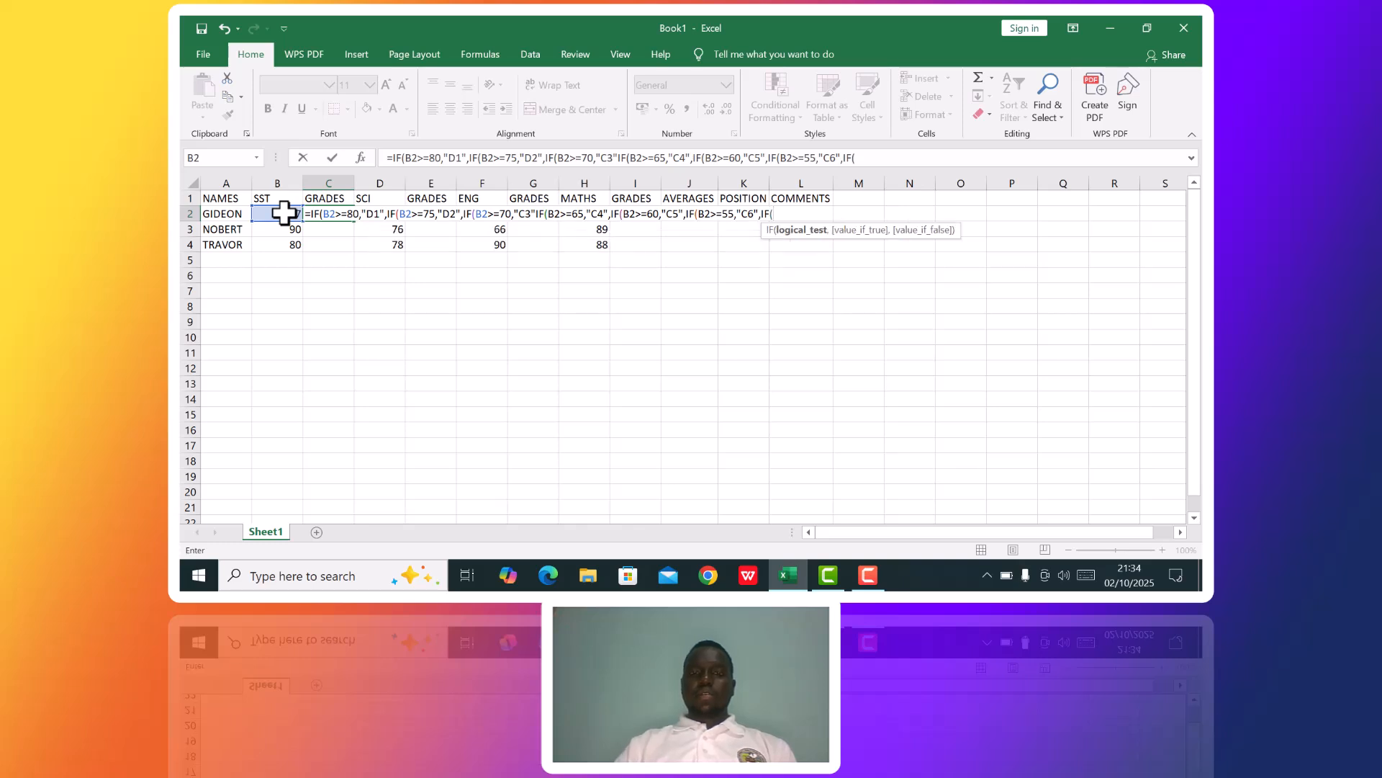
# Nest a seventh IF in the C2 formula that returns "P7" when B2>=50.
pyautogui.click(285, 213)
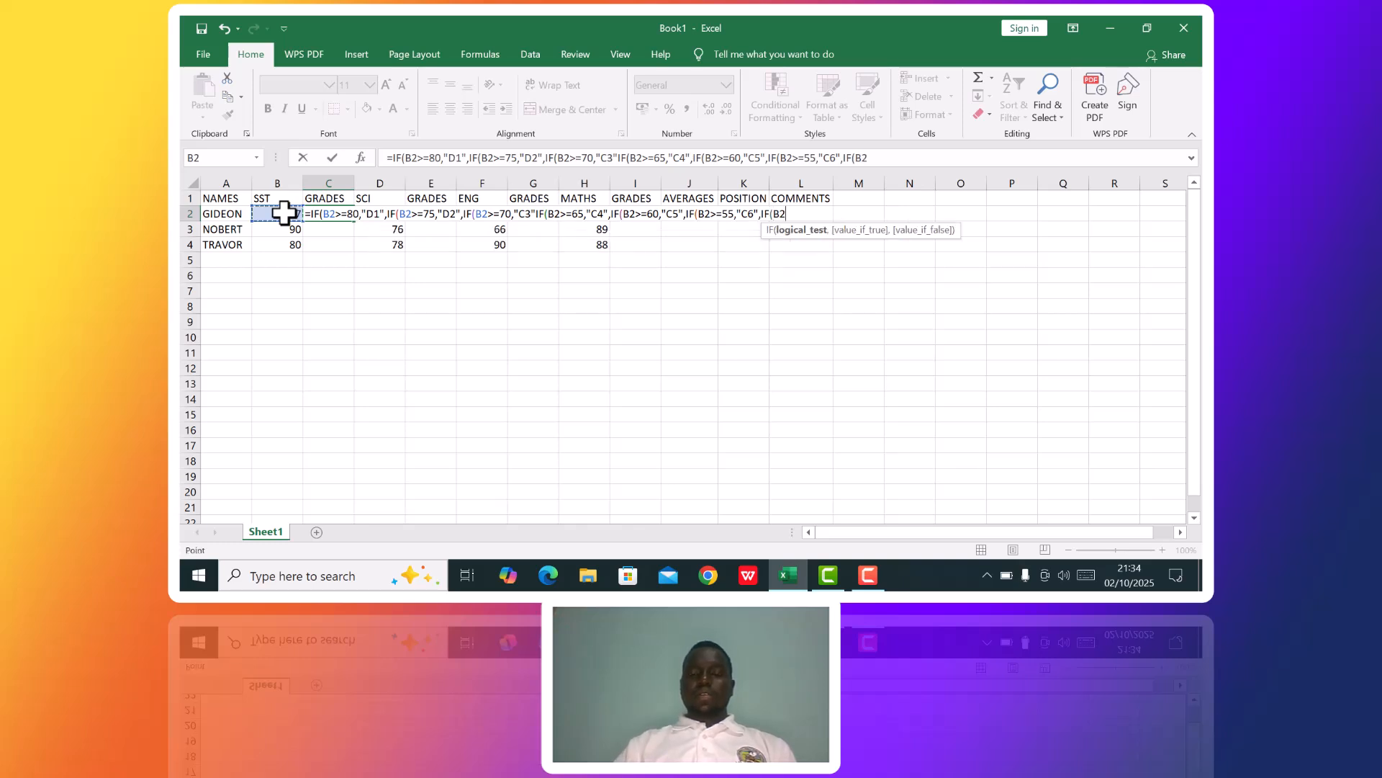
pyautogui.write('>=')
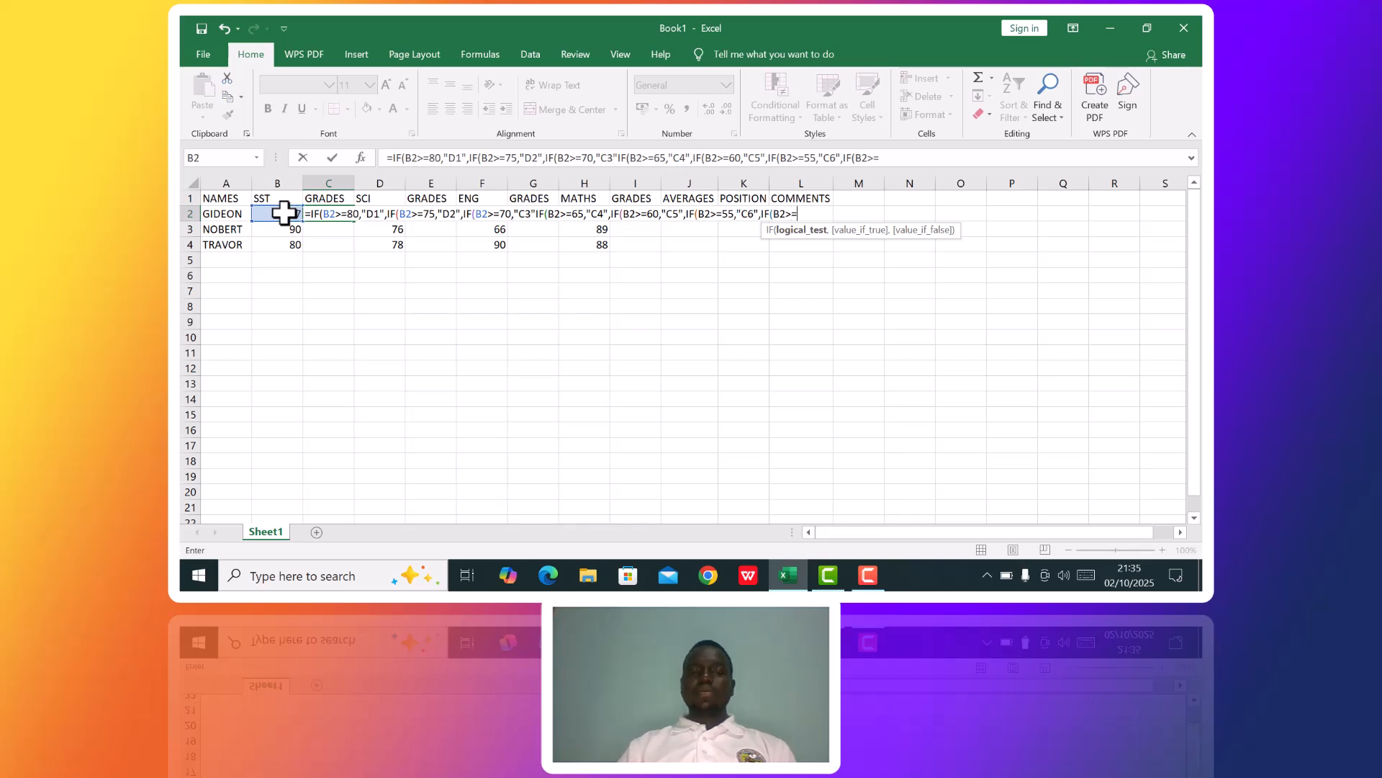
pyautogui.write('50",')
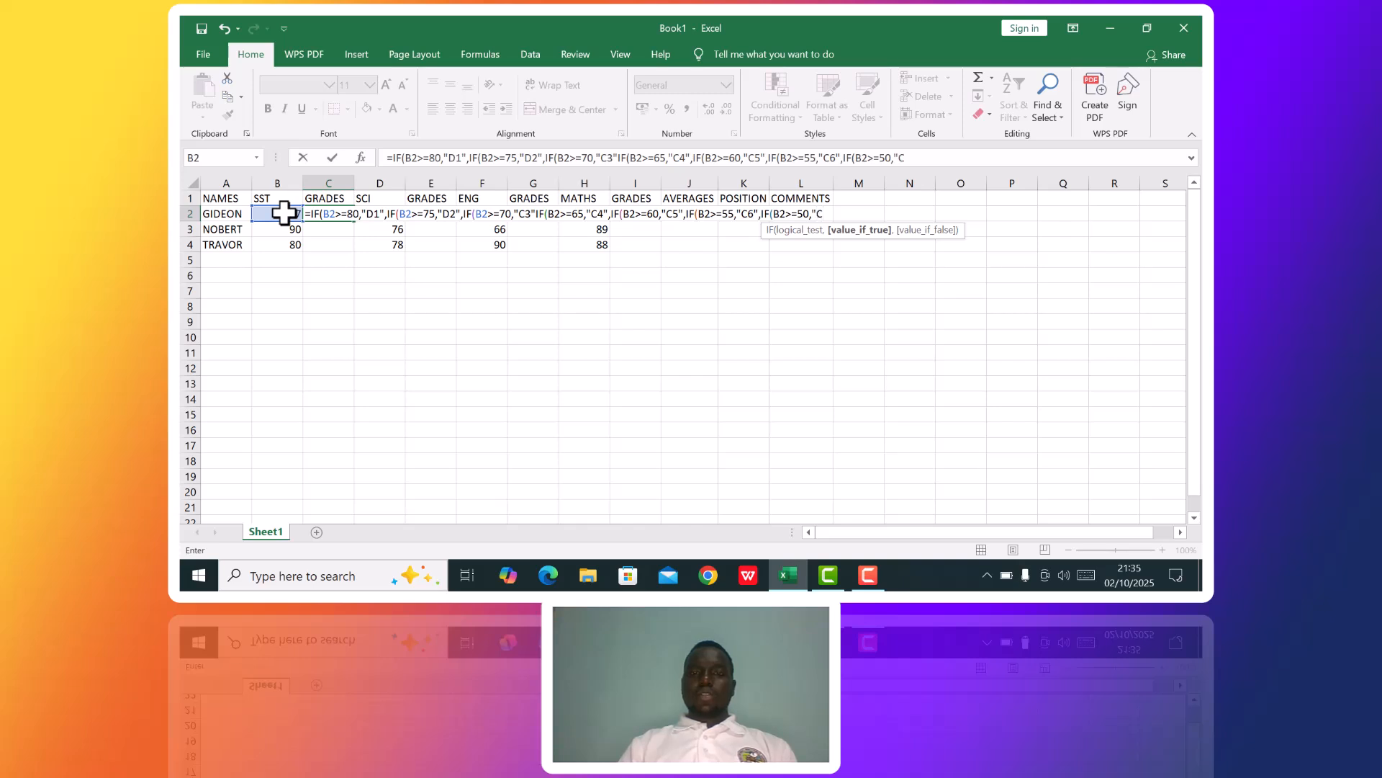
pyautogui.press('BackSpace')
pyautogui.write('P7",IF')
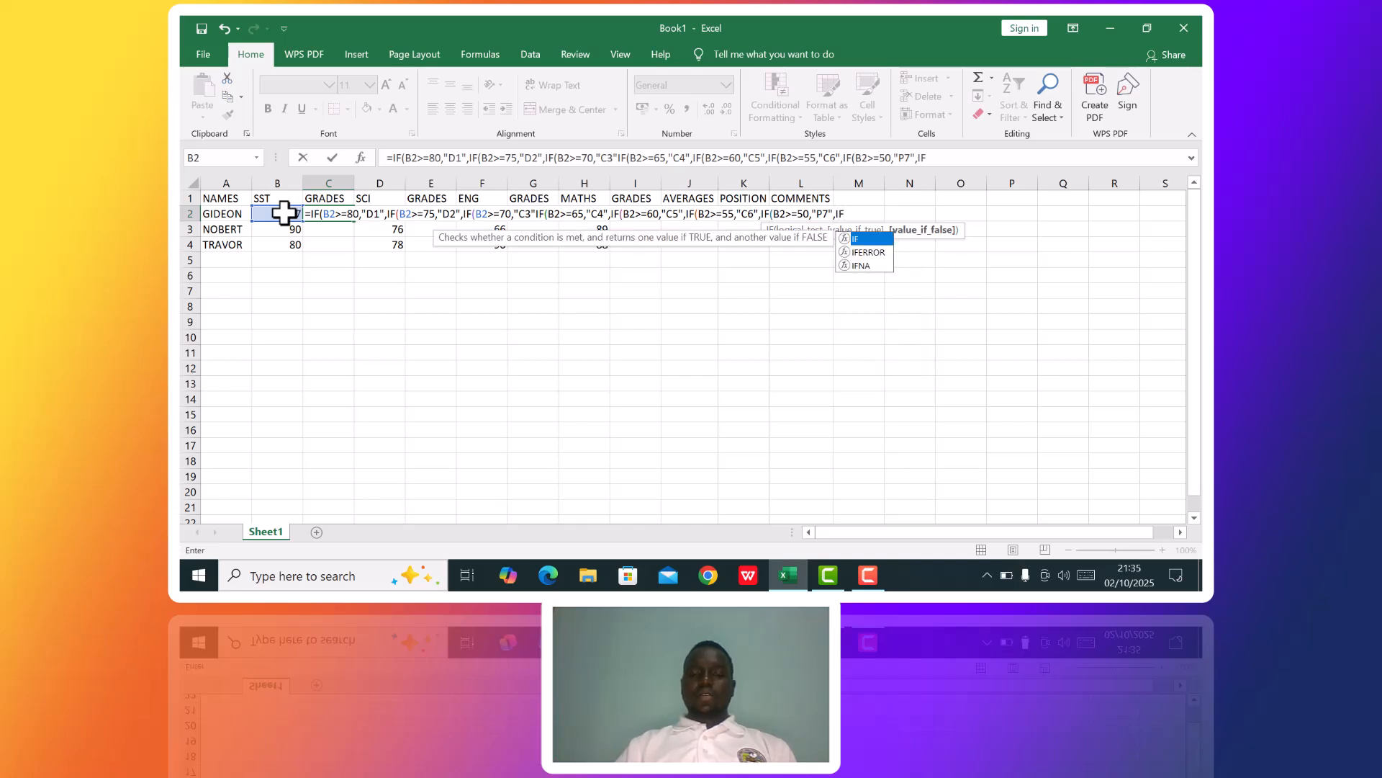
# Nest an eighth IF in the C2 formula that returns "P8" when B2>=40, ending with a comma.
pyautogui.write('(')
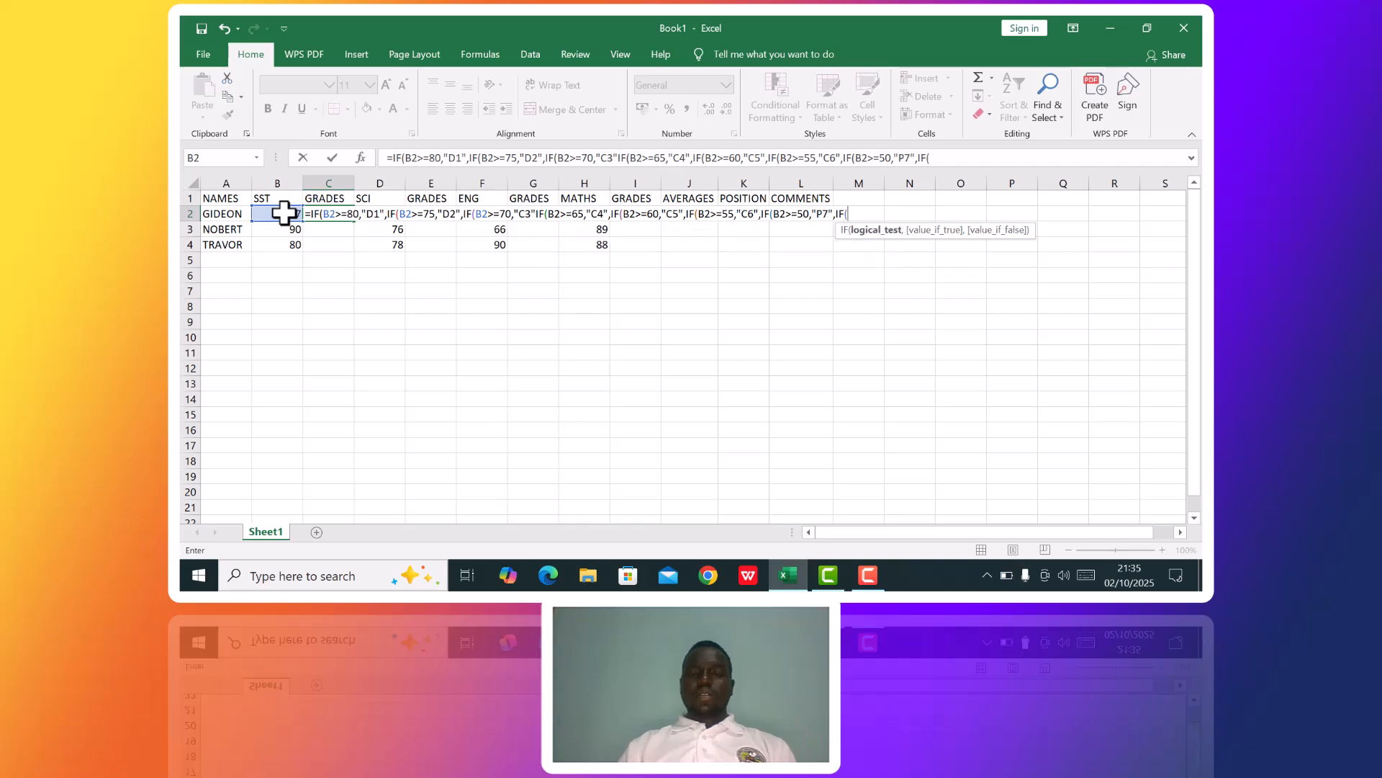
pyautogui.click(283, 213)
pyautogui.write('>=40')
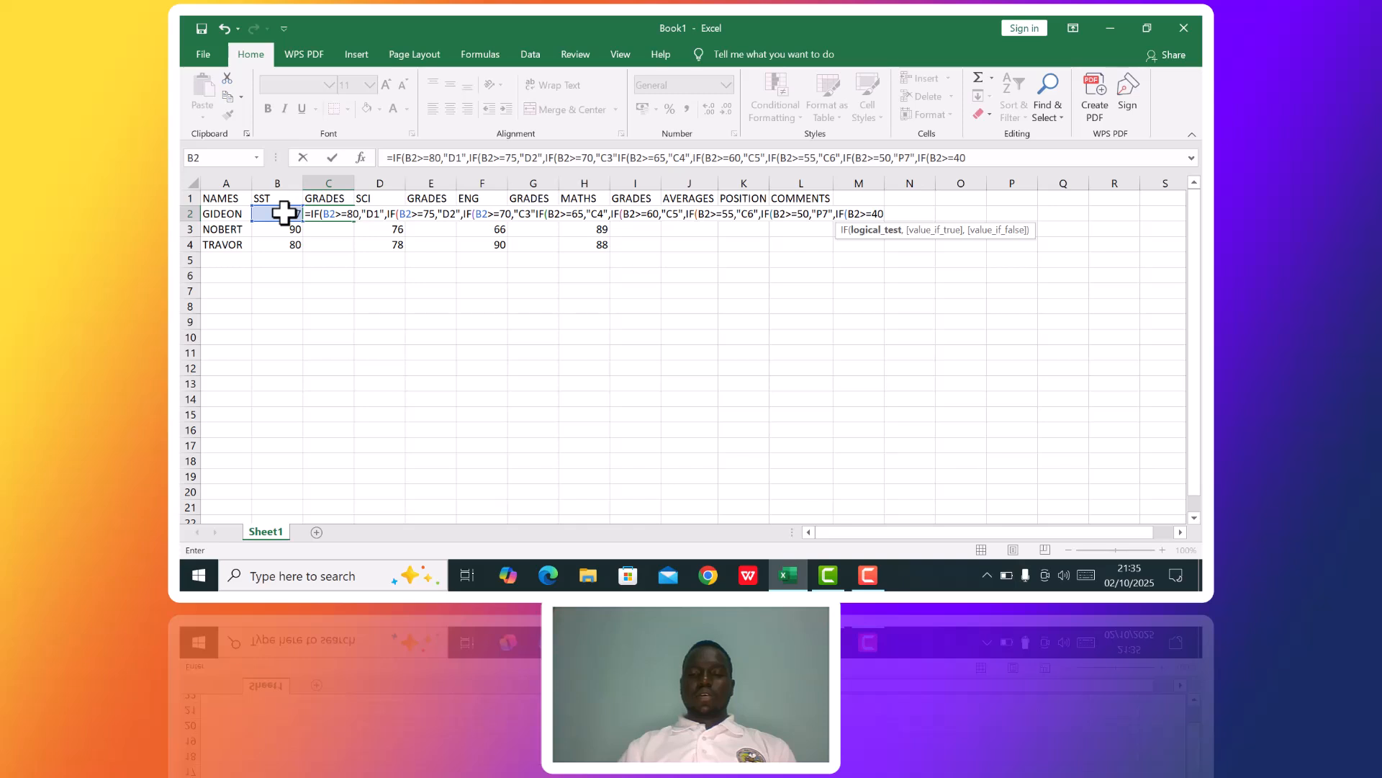
pyautogui.write(',"P')
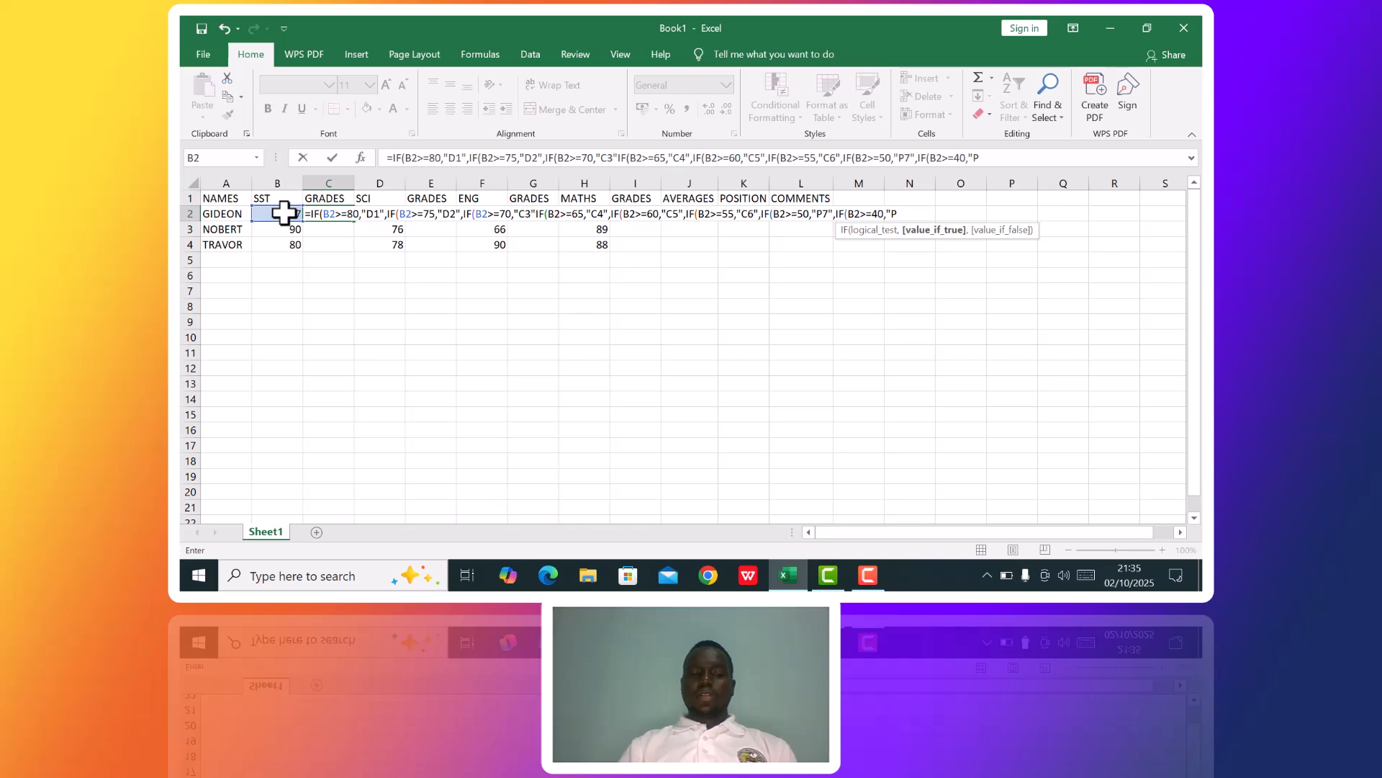
pyautogui.write('8>')
pyautogui.press('BackSpace')
pyautogui.write('",')
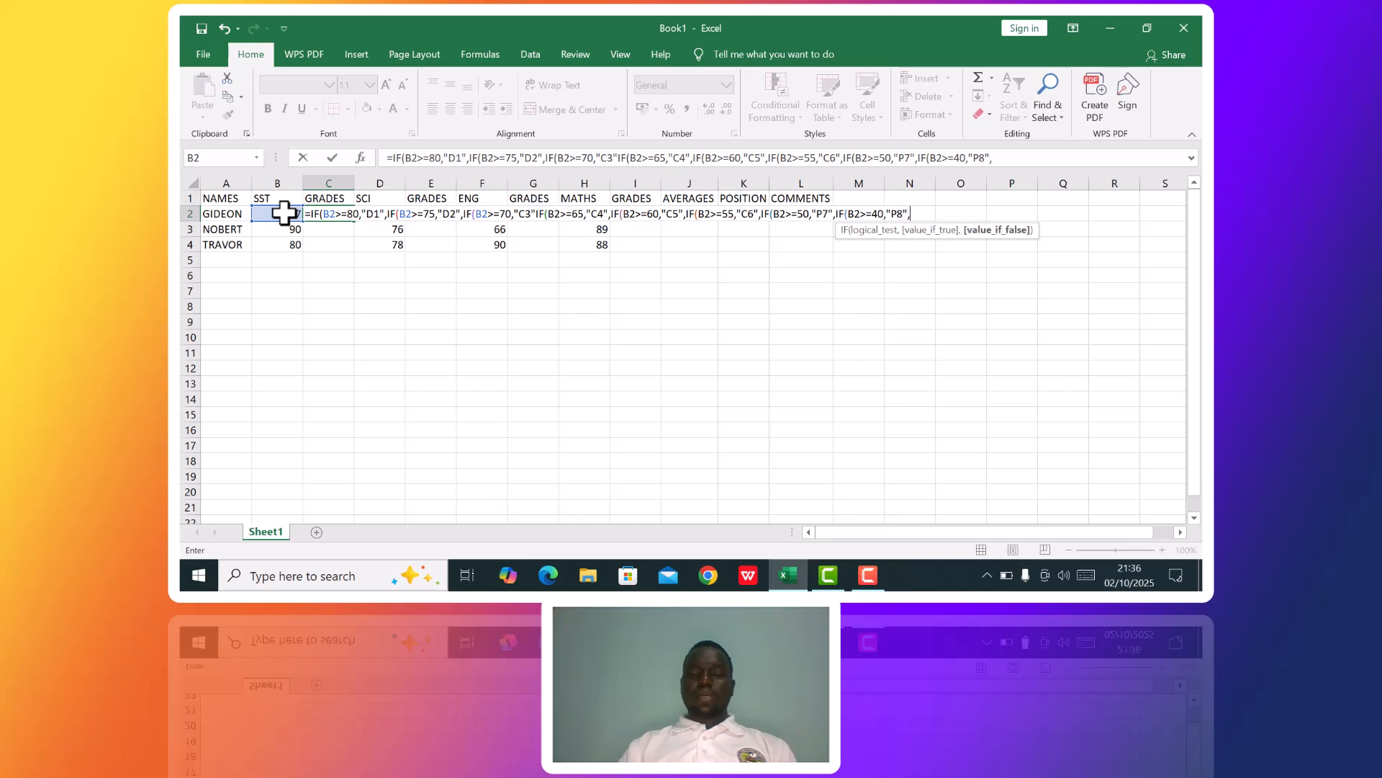
pyautogui.write('"F9"')
# Finish the C2 formula with "F9" as the fallback grade and eight closing parentheses, and submit it.
pyautogui.write('))))))')
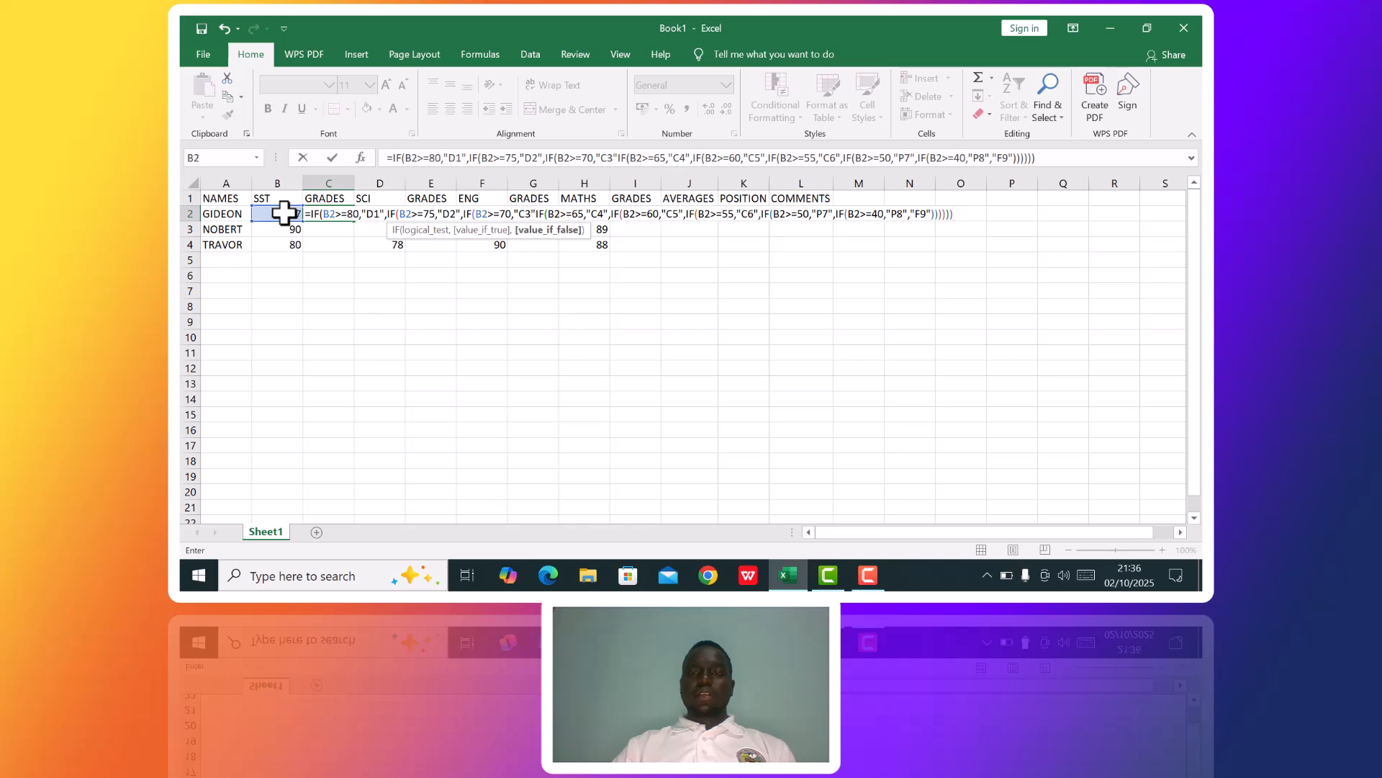
pyautogui.write(')')
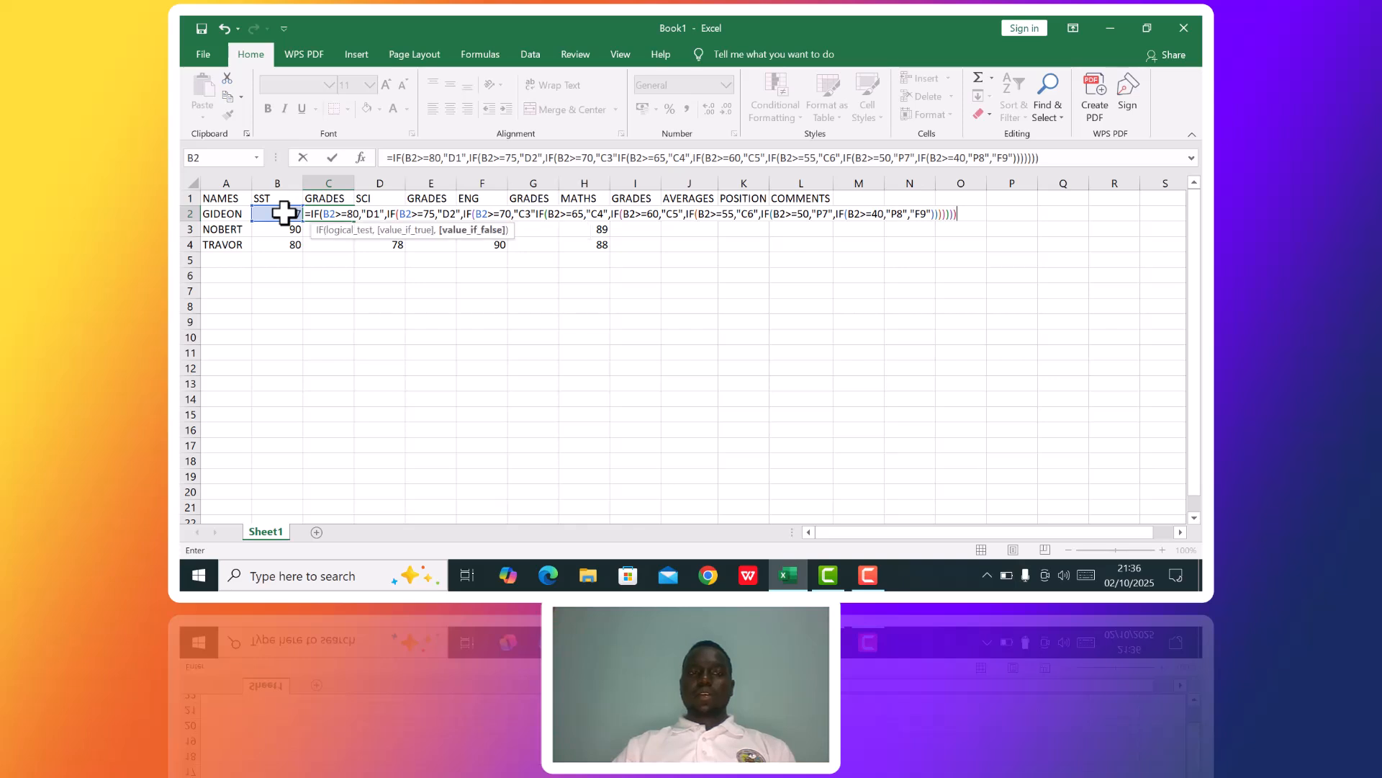
pyautogui.write(')')
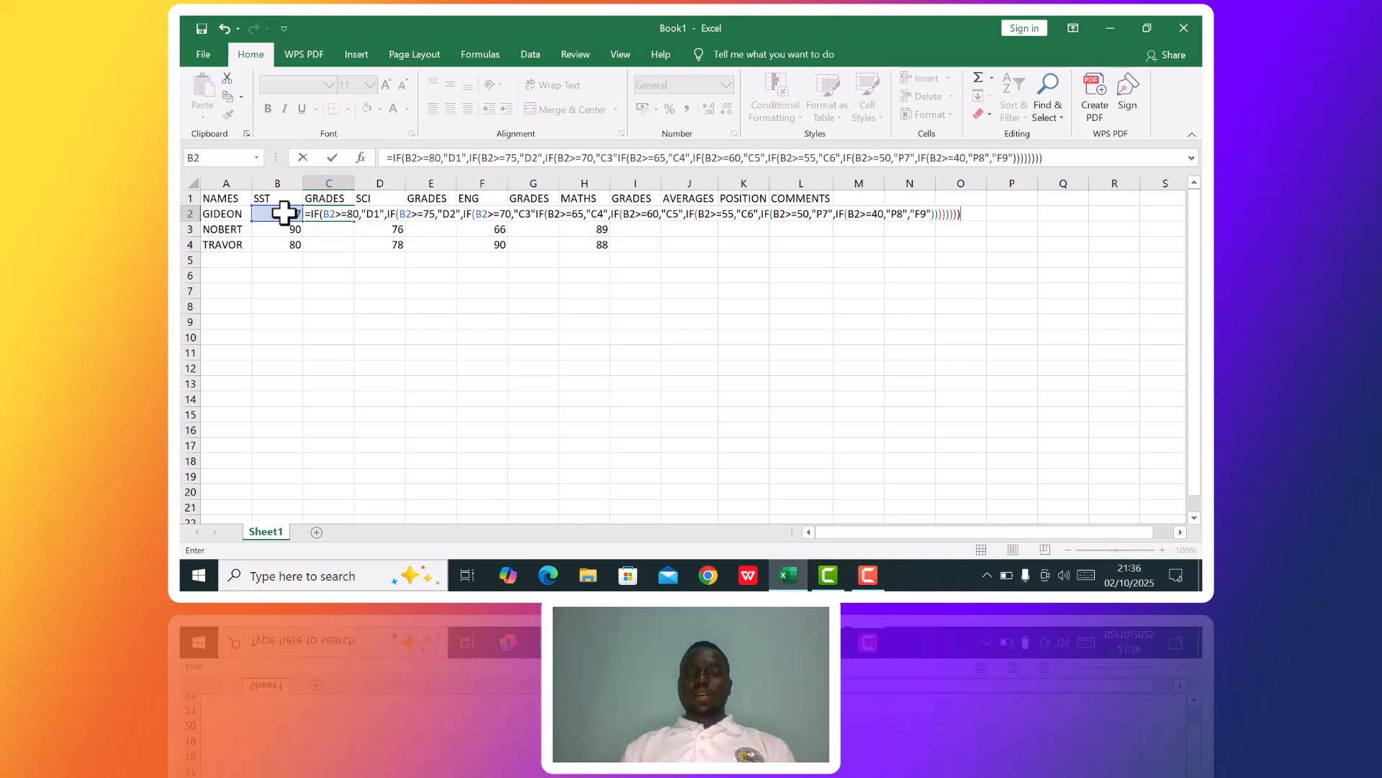
pyautogui.press('Return')
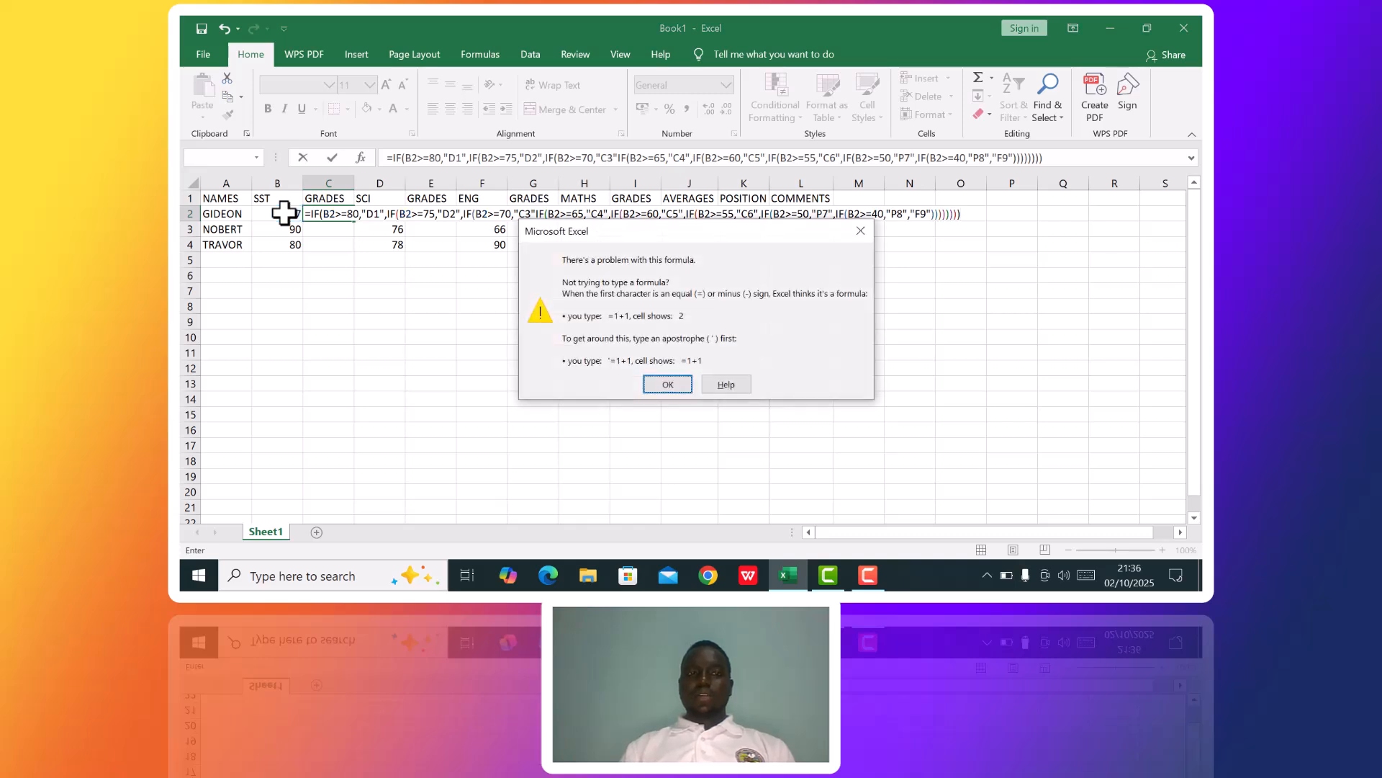
pyautogui.press('Return')
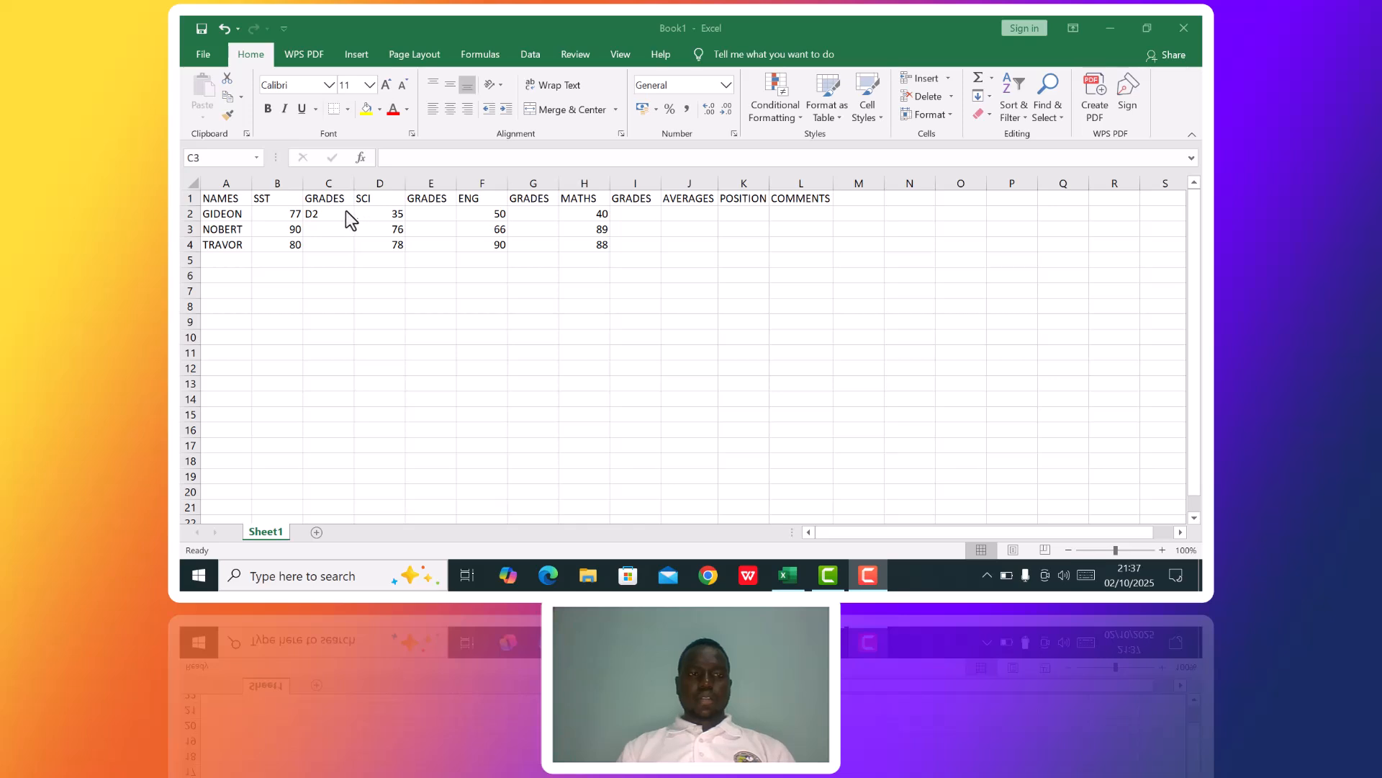
# Fill the SST grade formula from C2 down through C4.
pyautogui.click(350, 212)
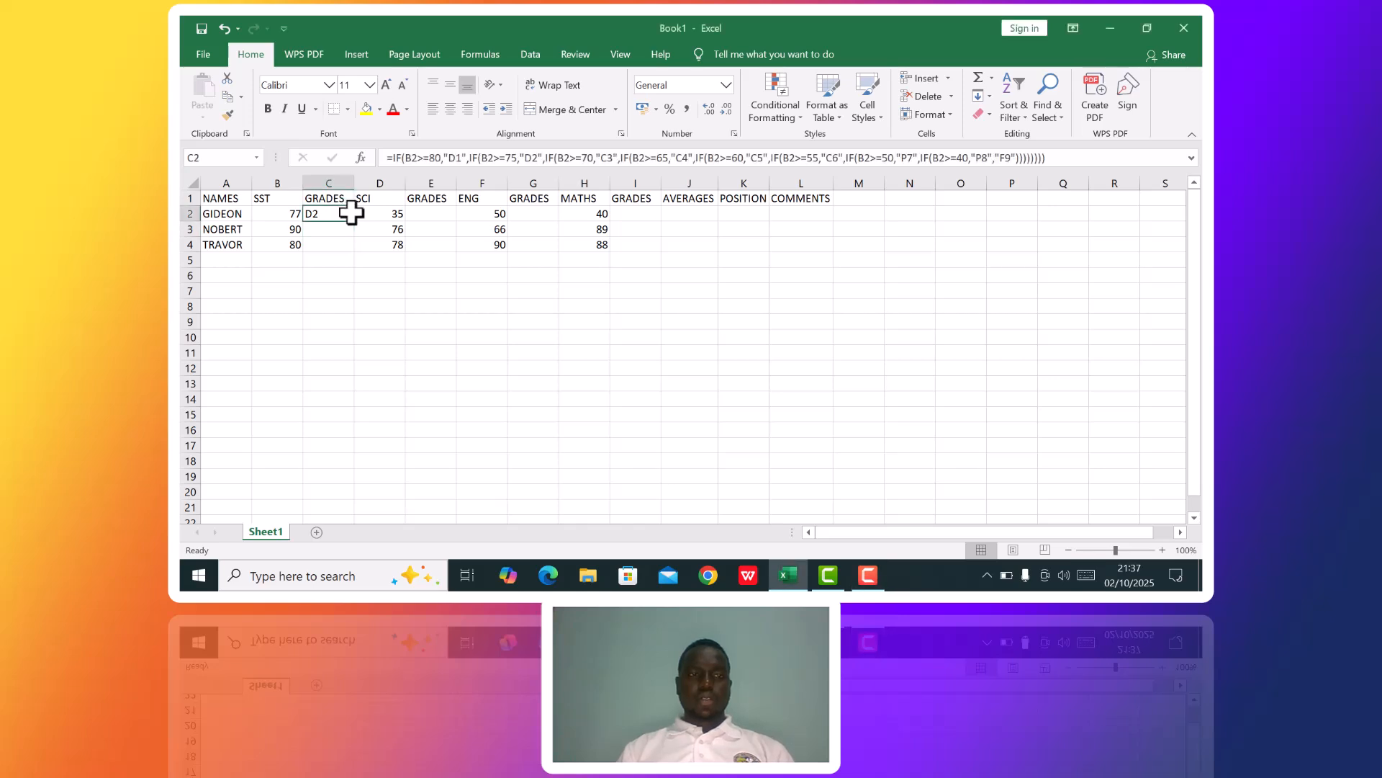
pyautogui.moveTo(354, 222); pyautogui.dragTo(354, 247)
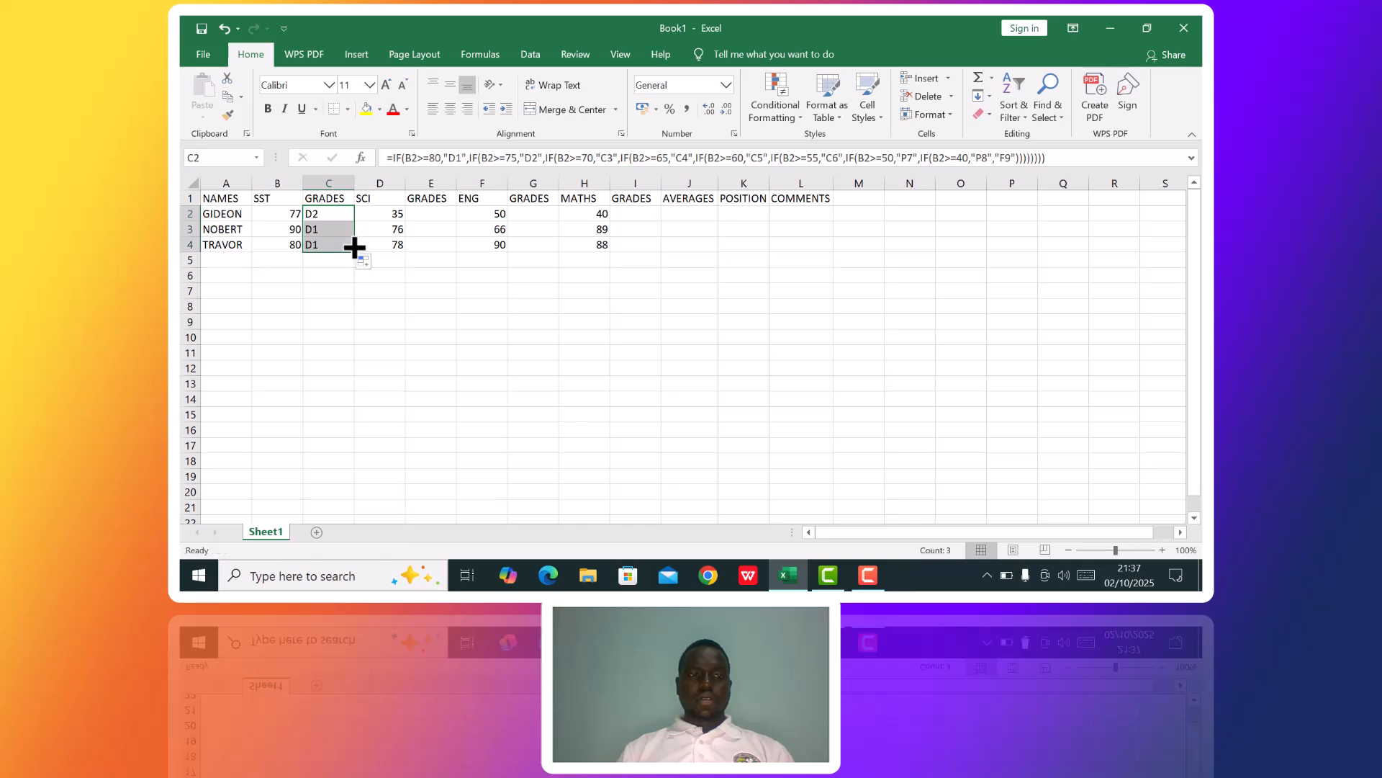
# Try to copy the C2 grade formula's text, without the equals sign, for use in E2.
pyautogui.click(394, 159)
pyautogui.moveTo(394, 158); pyautogui.dragTo(1050, 164)
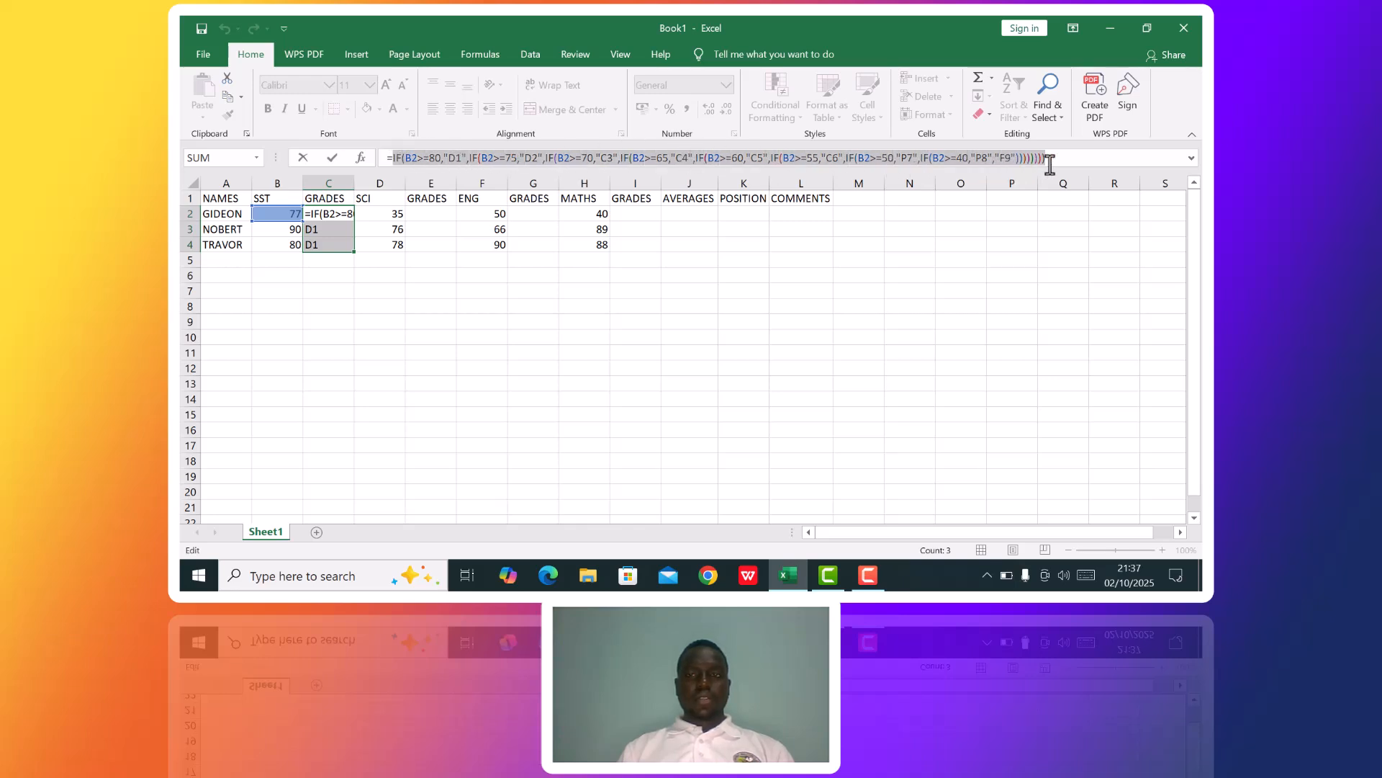
pyautogui.hotkey('ctrl', 'c')
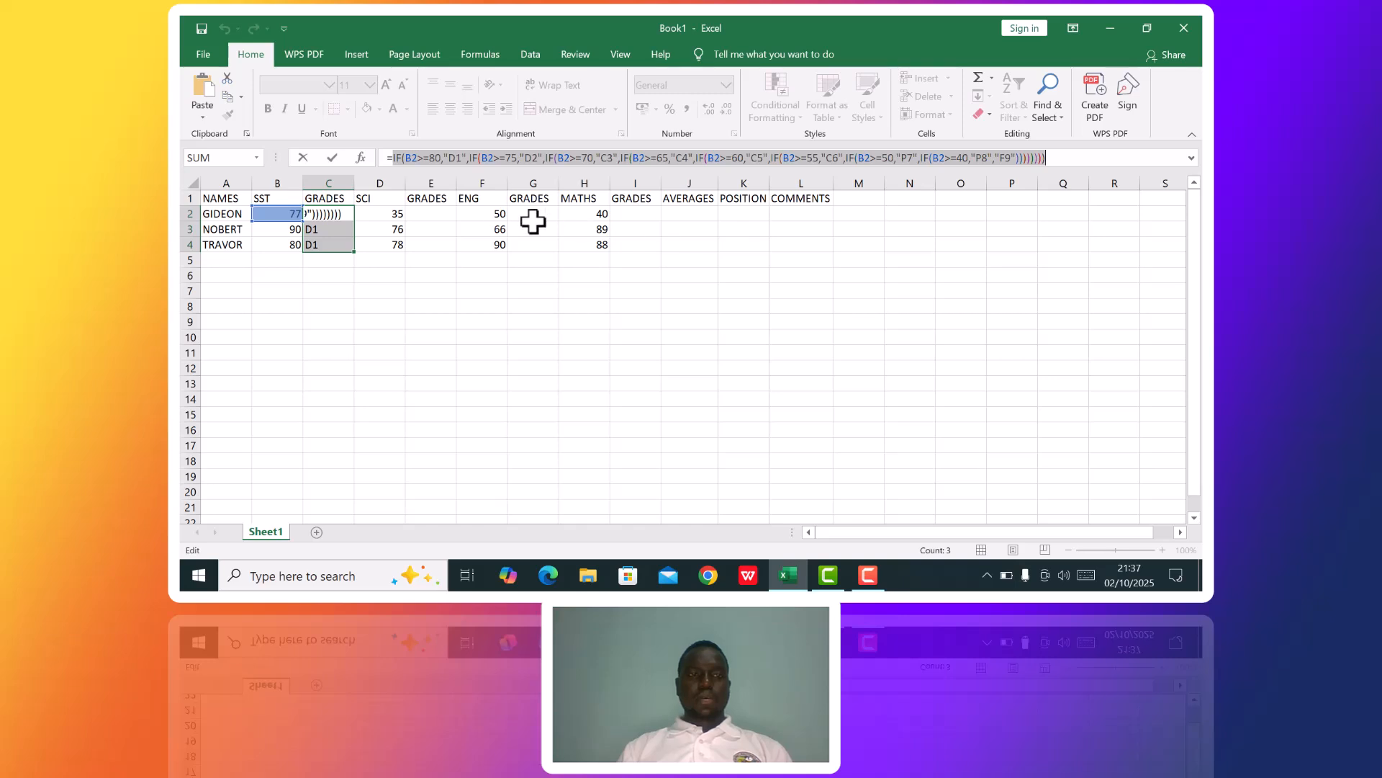
pyautogui.click(437, 215)
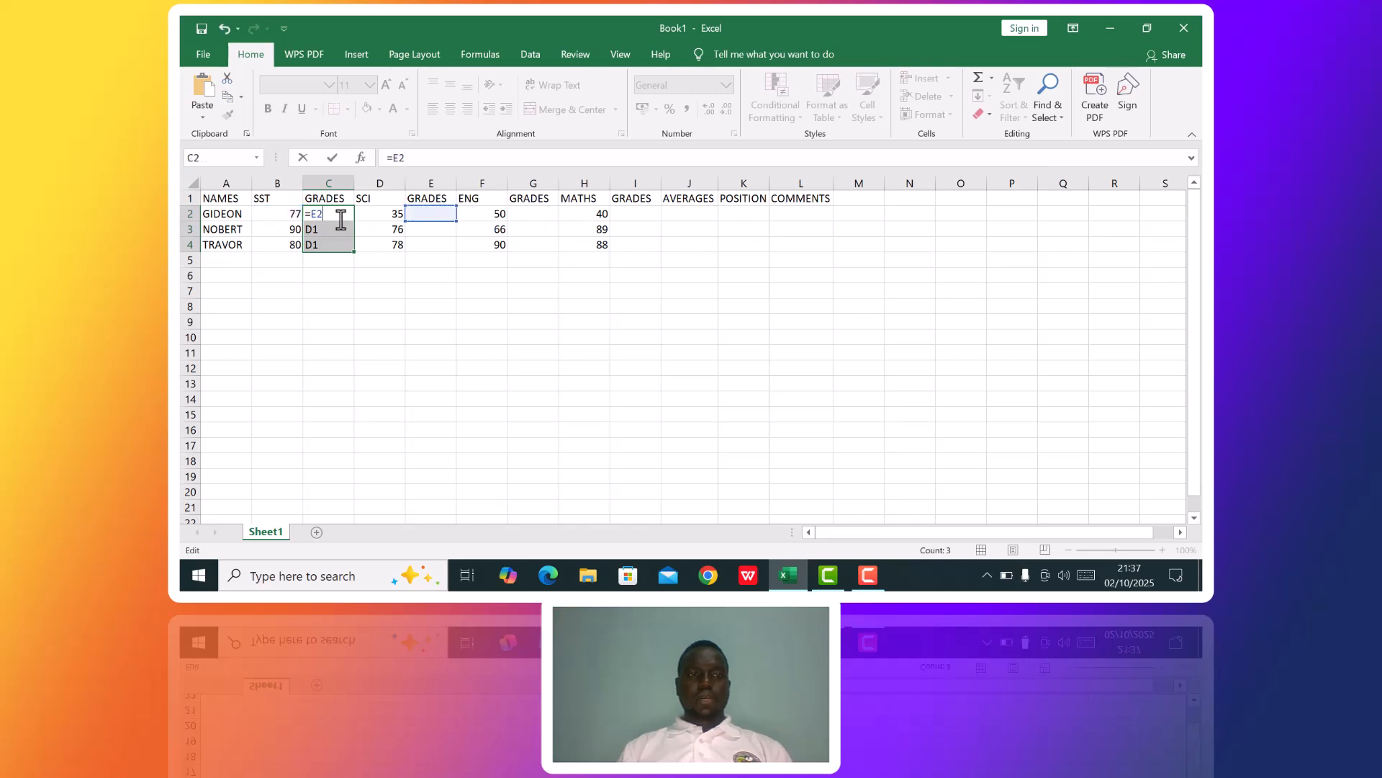
pyautogui.click(362, 286)
pyautogui.click(321, 211)
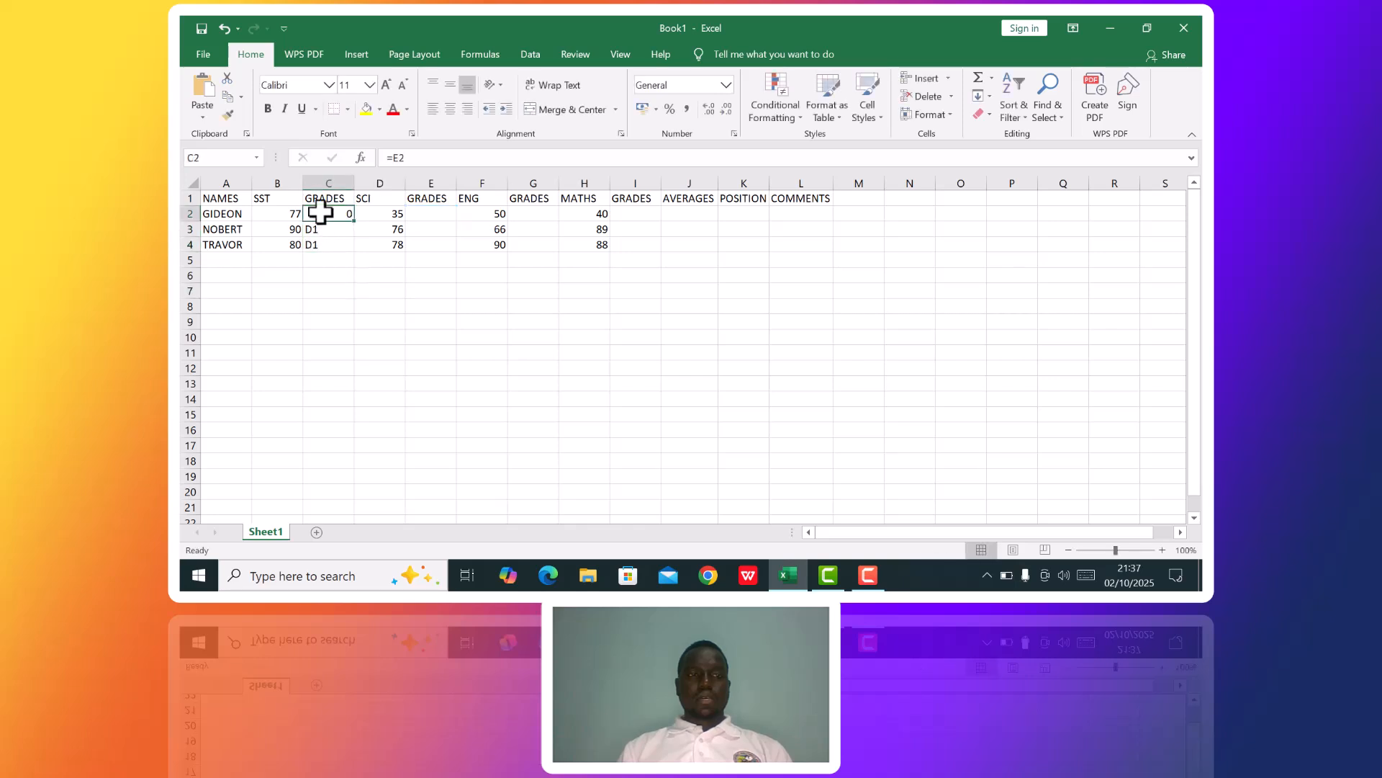
# Move the grade formula from C3 into C2, replacing the existing contents.
pyautogui.click(350, 232)
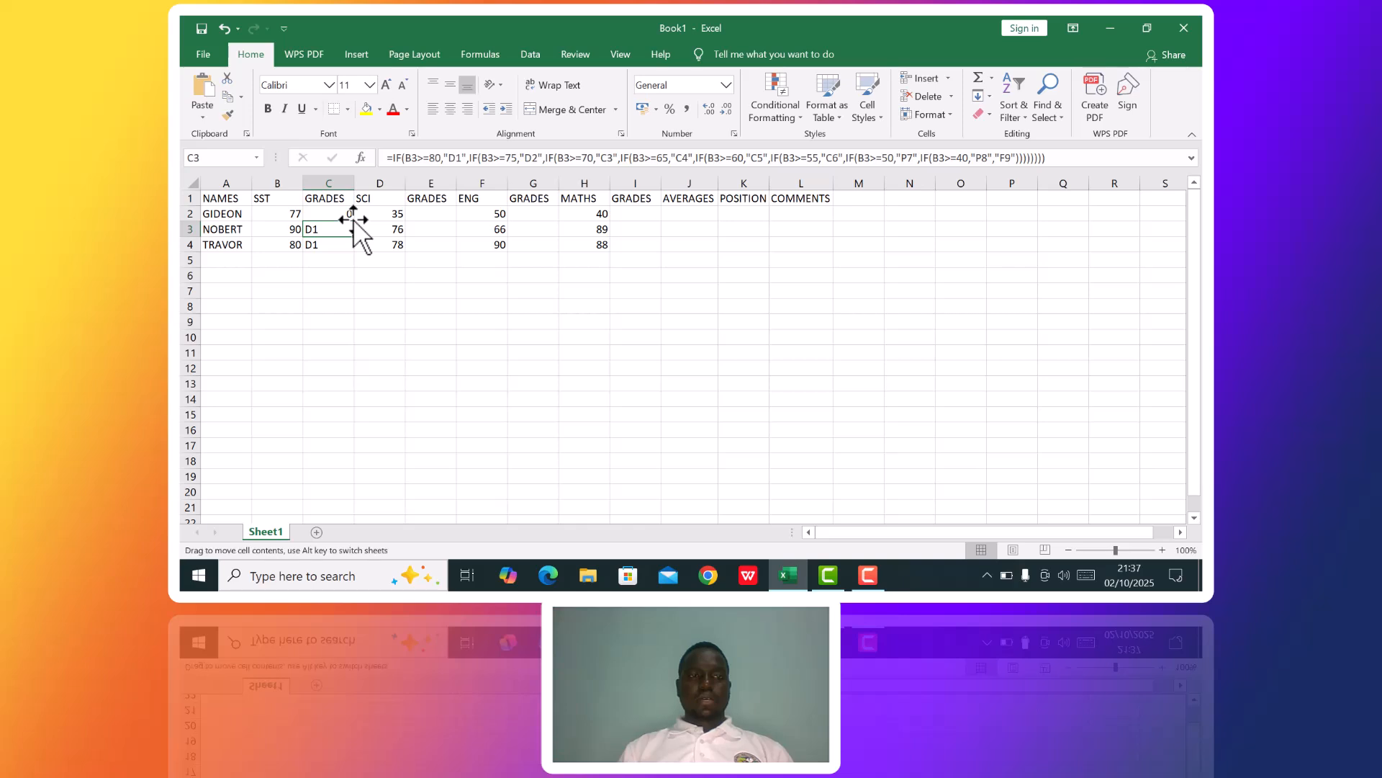
pyautogui.moveTo(344, 226); pyautogui.dragTo(340, 210)
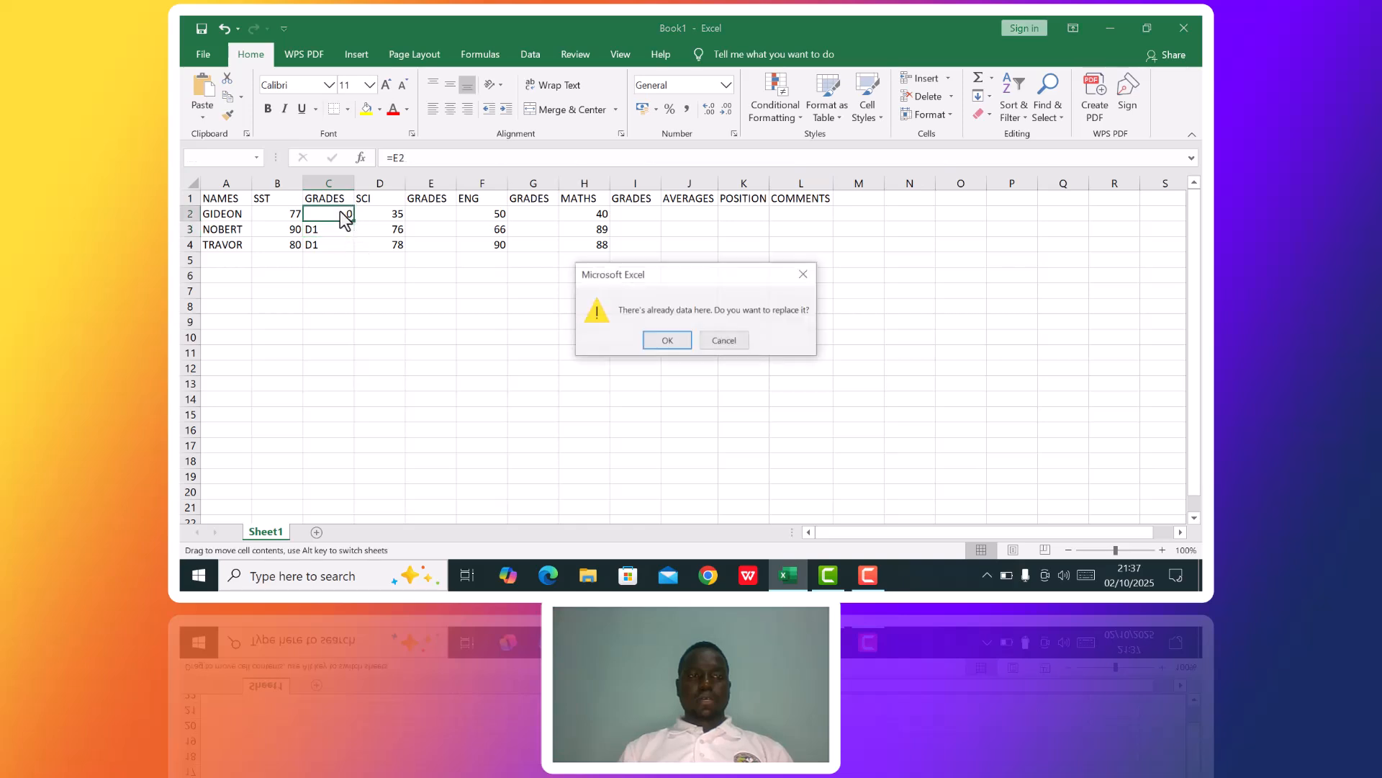
pyautogui.click(669, 341)
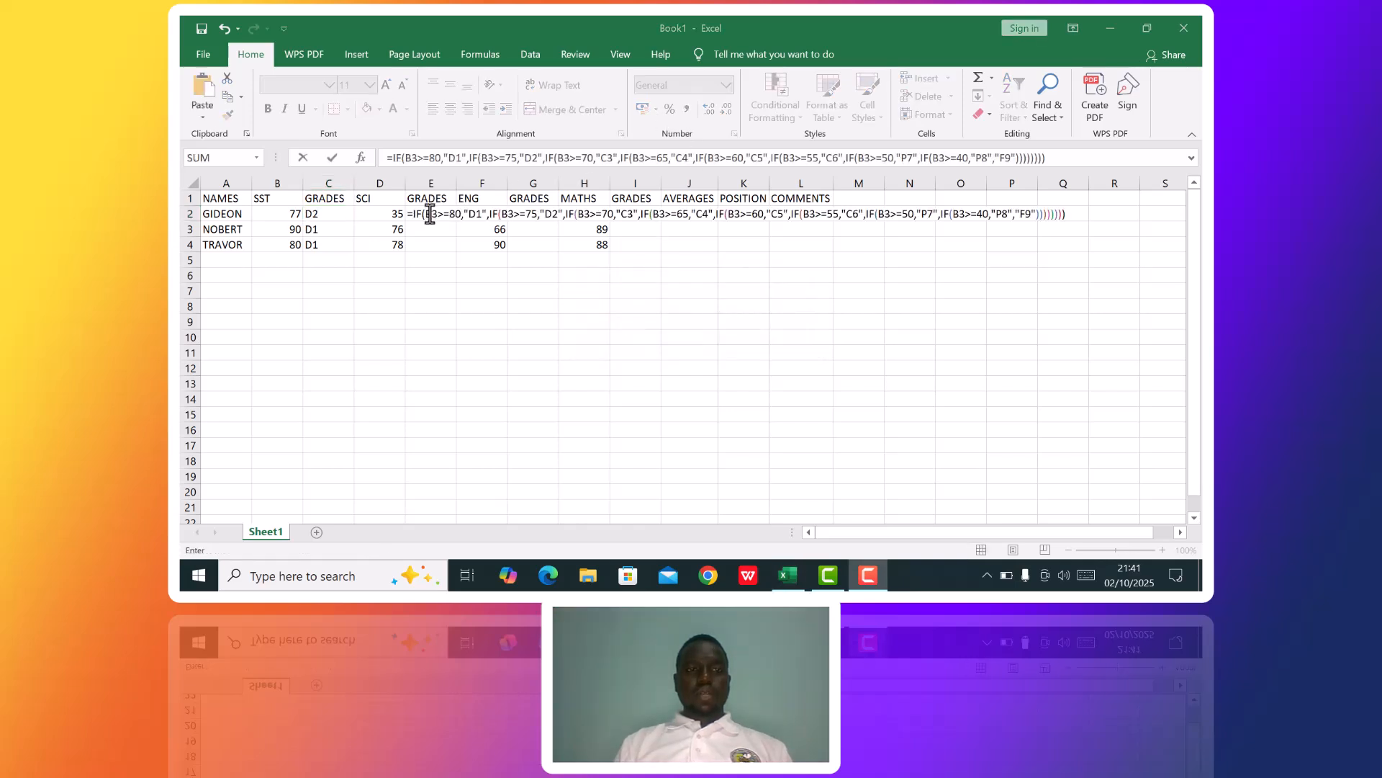
# Change the reference from B3 to E3 in the >=80, >=75 and >=70 tests of the E2 grade formula.
pyautogui.click(430, 214)
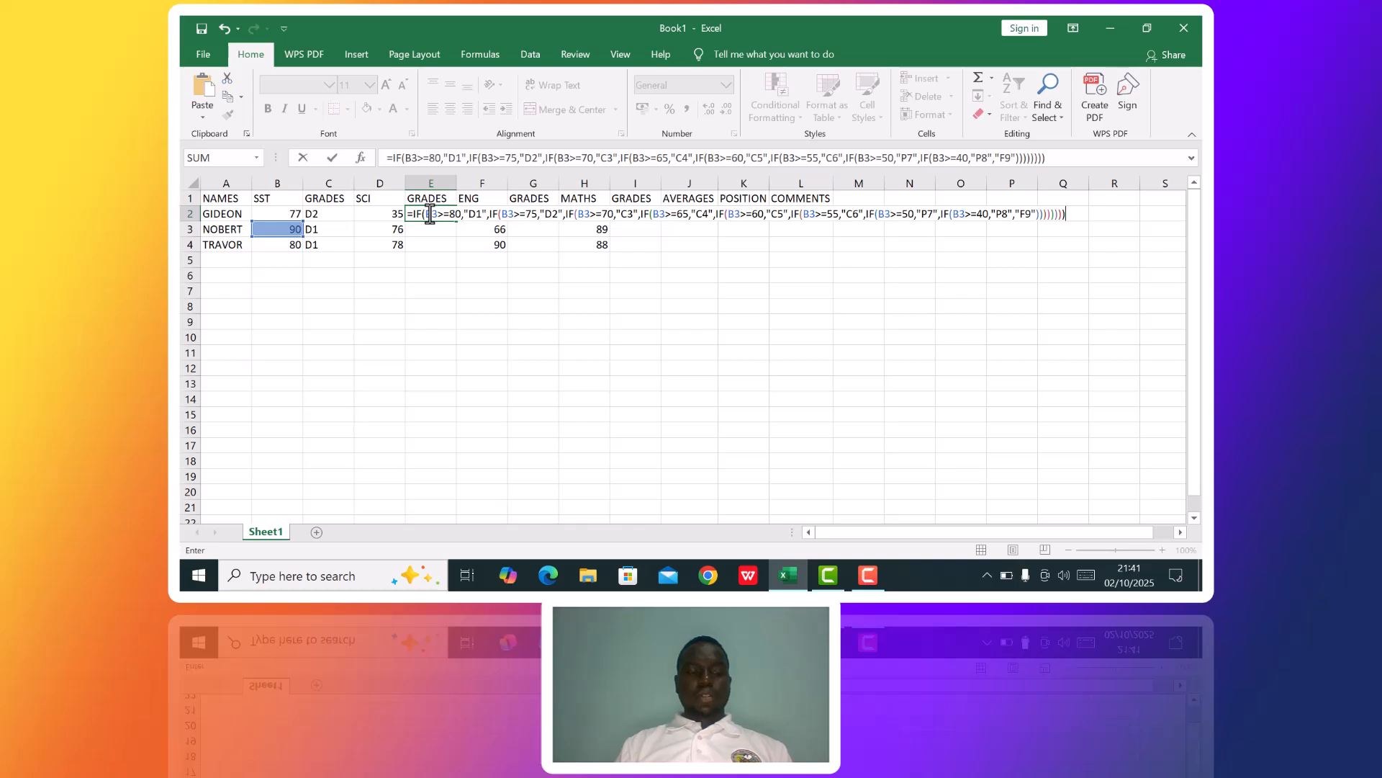
pyautogui.press('BackSpace')
pyautogui.click(430, 213)
pyautogui.press('BackSpace')
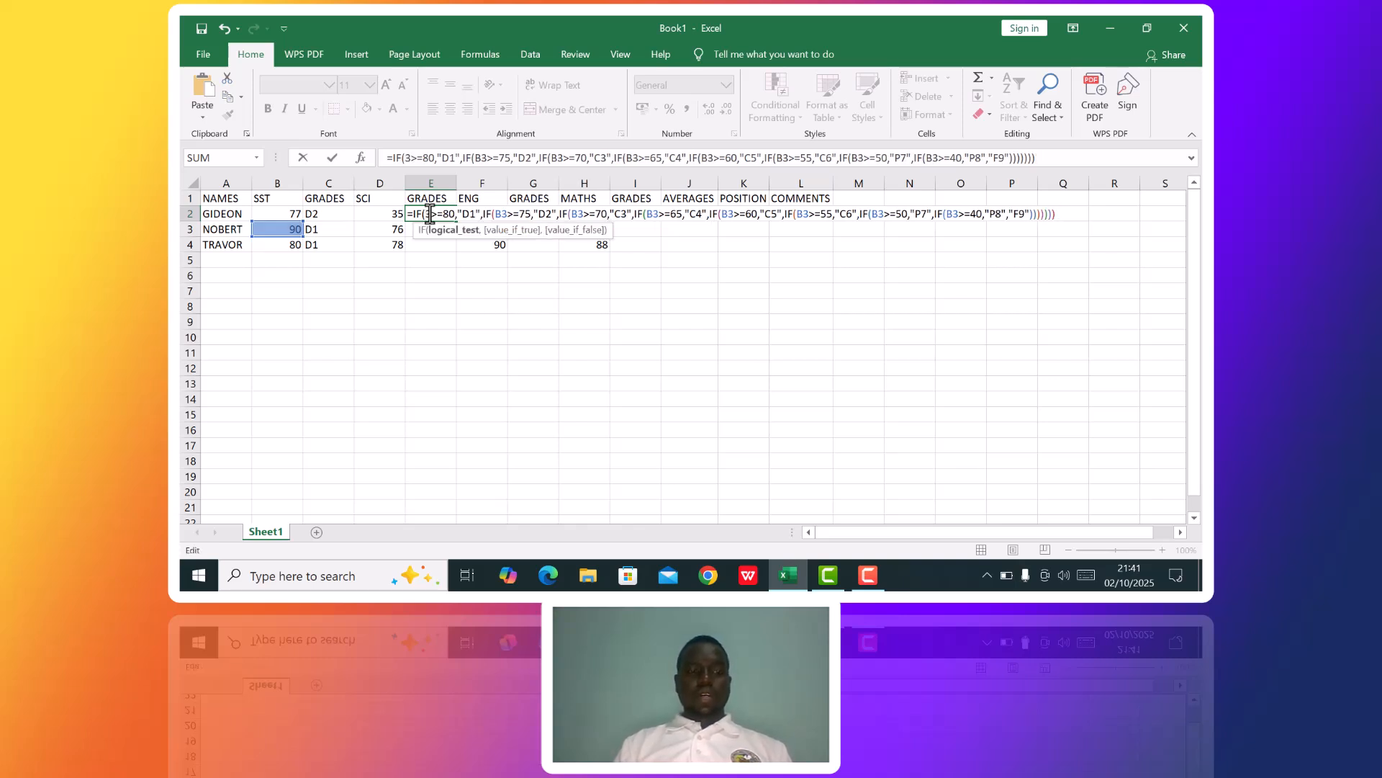
pyautogui.write('E')
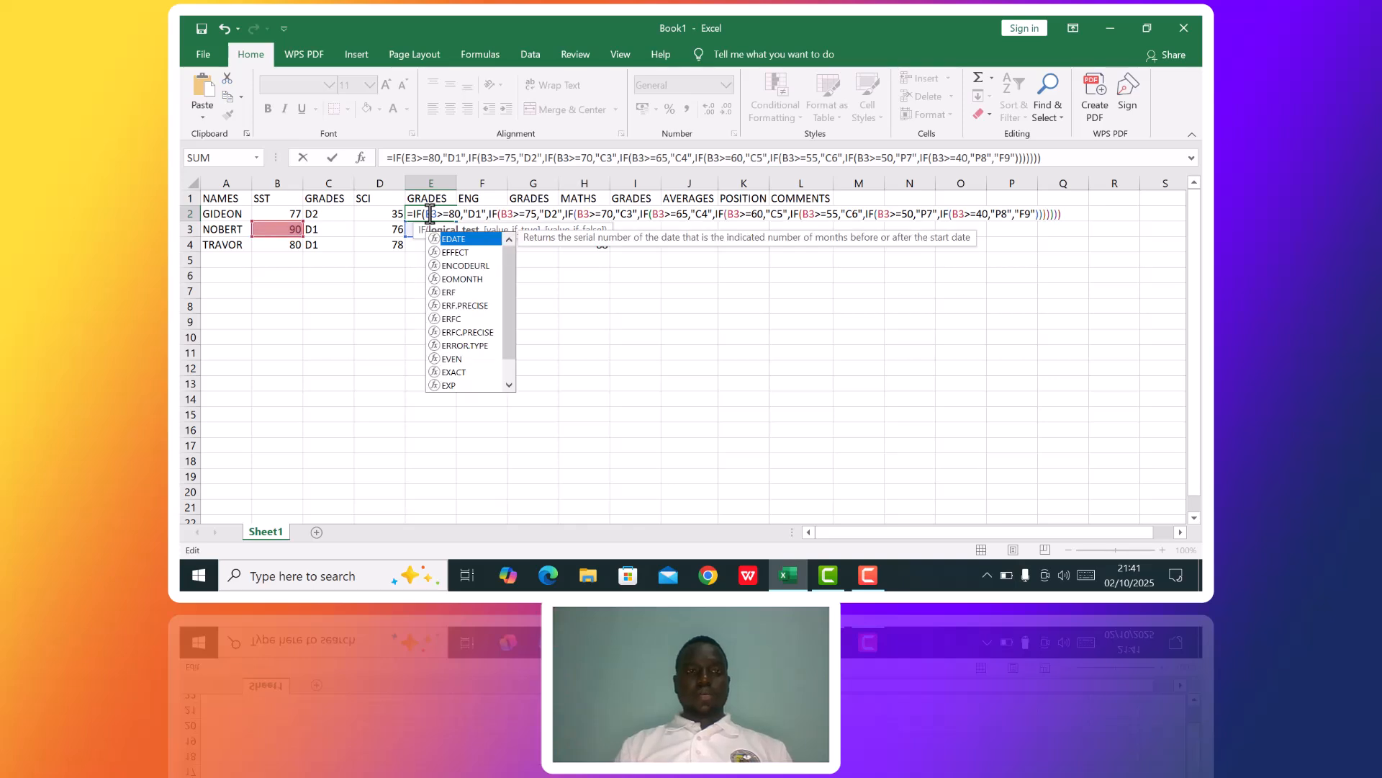
pyautogui.click(507, 213)
pyautogui.press('Delete')
pyautogui.write('E')
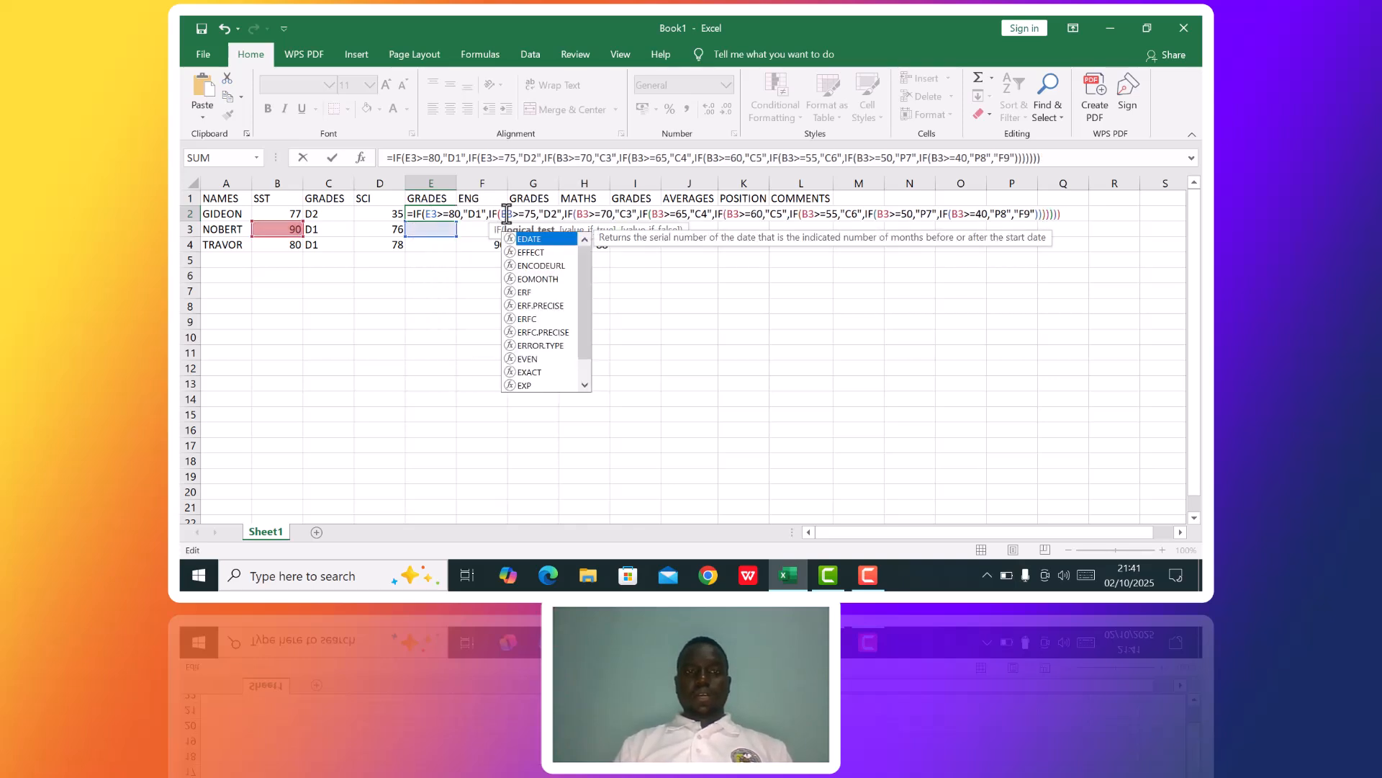
pyautogui.click(583, 214)
pyautogui.press('Delete')
pyautogui.write('E')
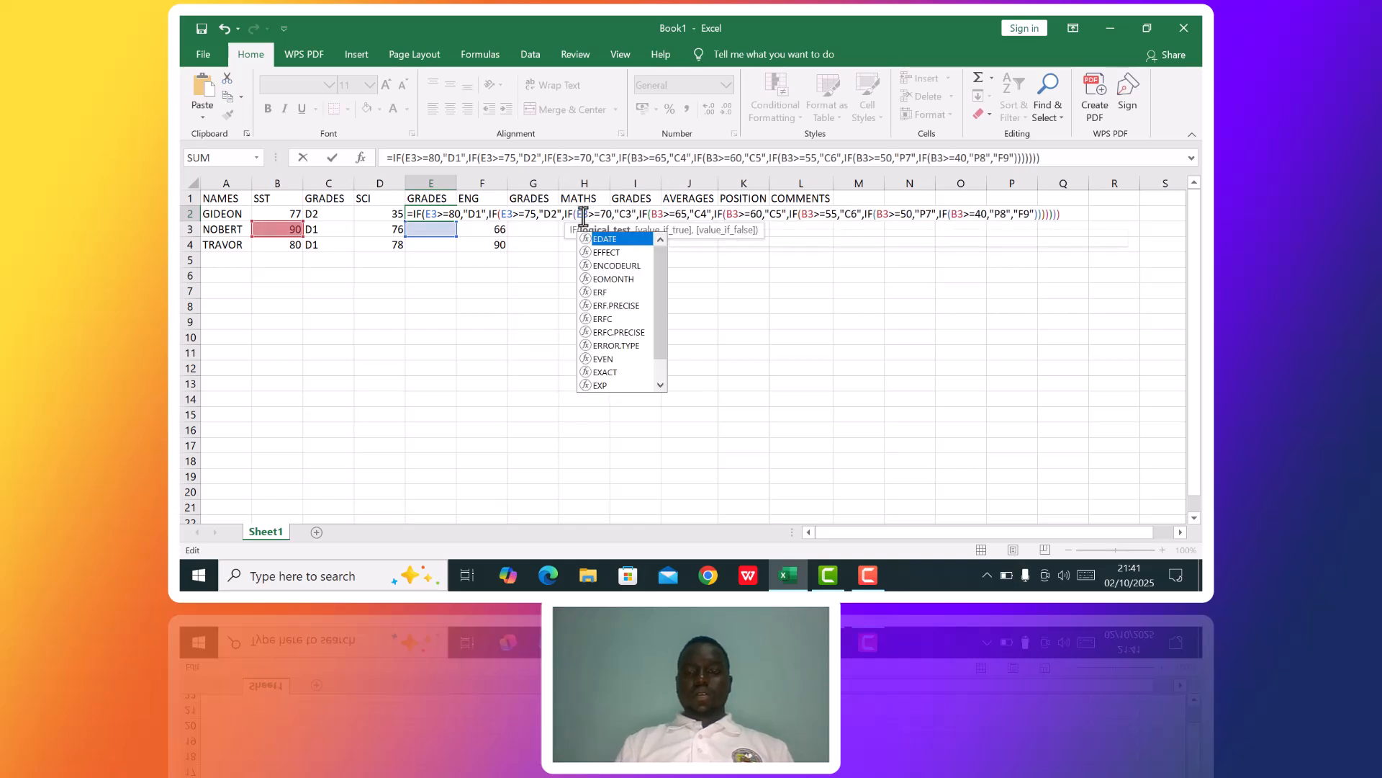
# Change the reference from B3 to E3 in the >=65, >=60 and >=55 tests of the E2 grade formula.
pyautogui.click(657, 214)
pyautogui.press('Delete')
pyautogui.write('E')
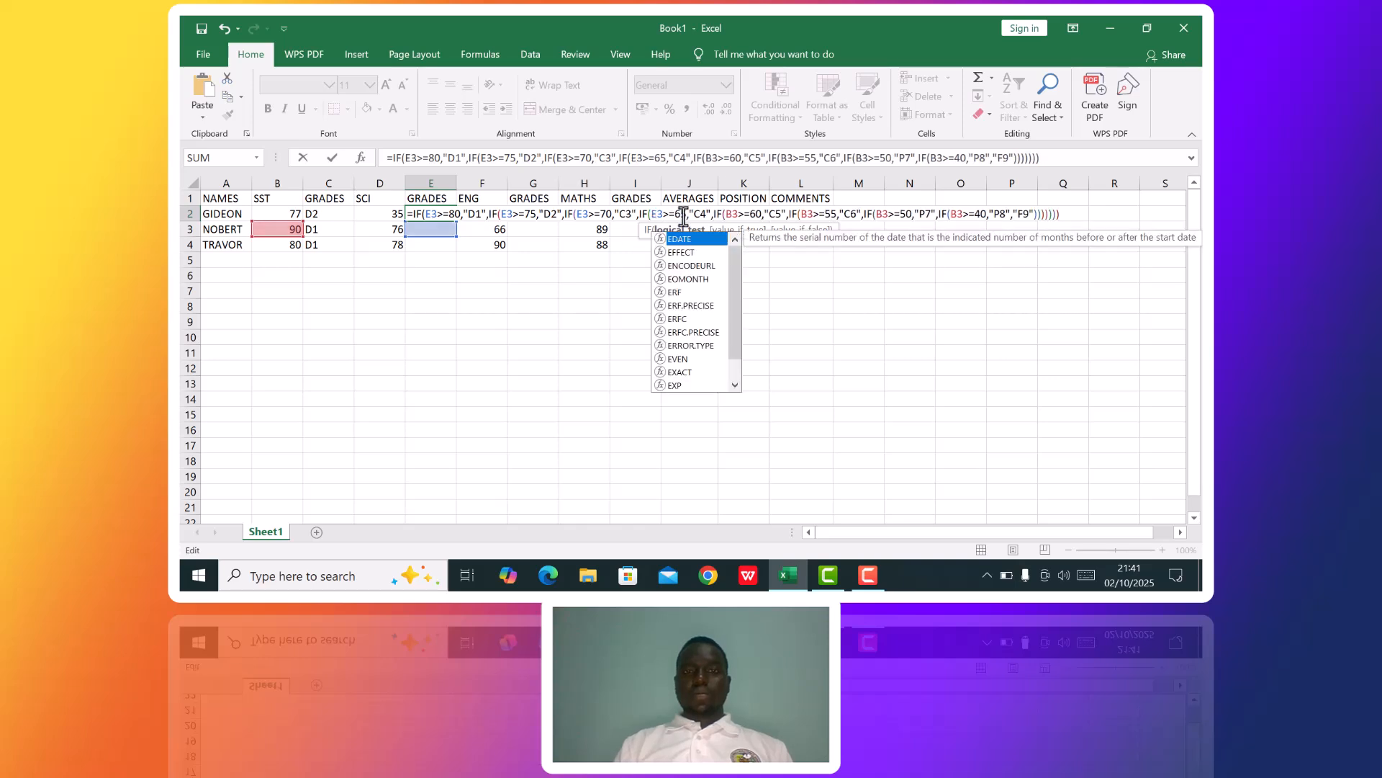
pyautogui.click(731, 214)
pyautogui.press('Delete')
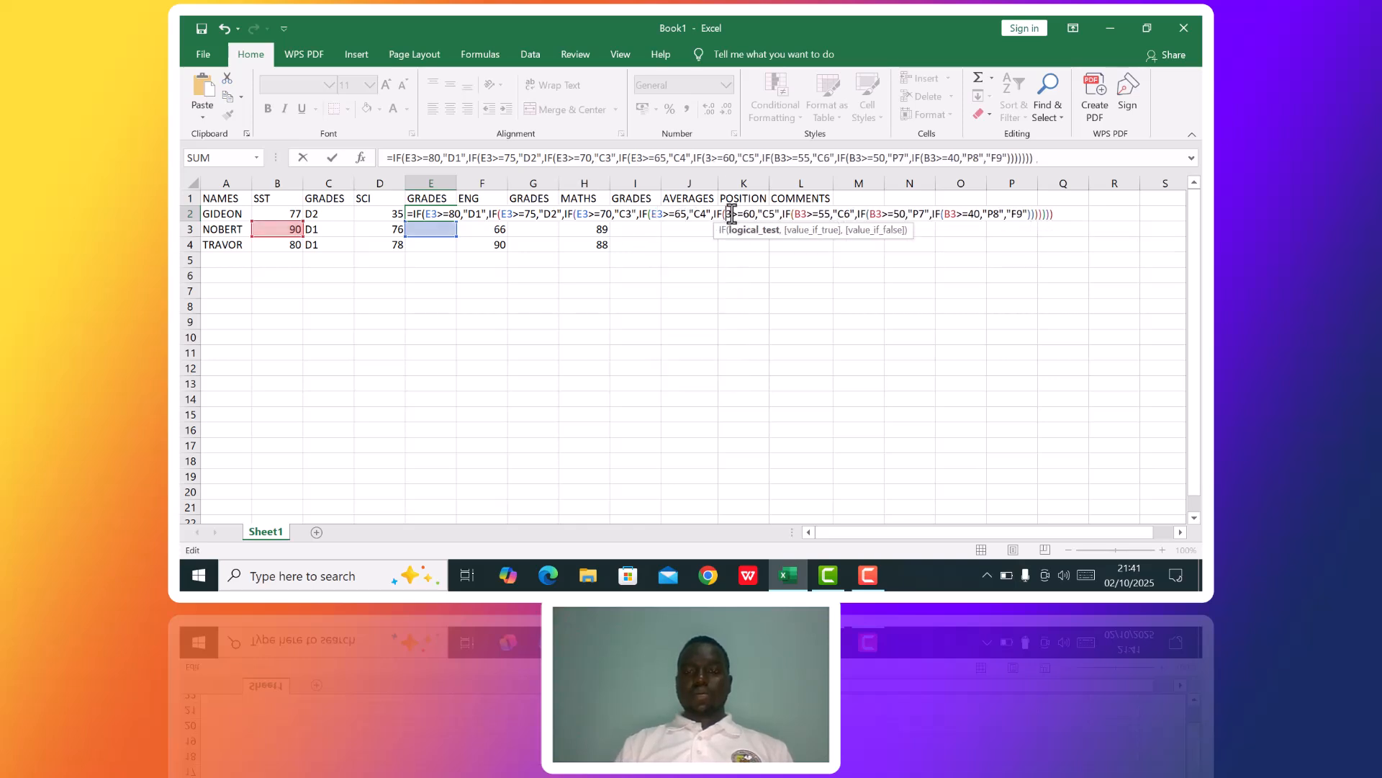
pyautogui.write('E')
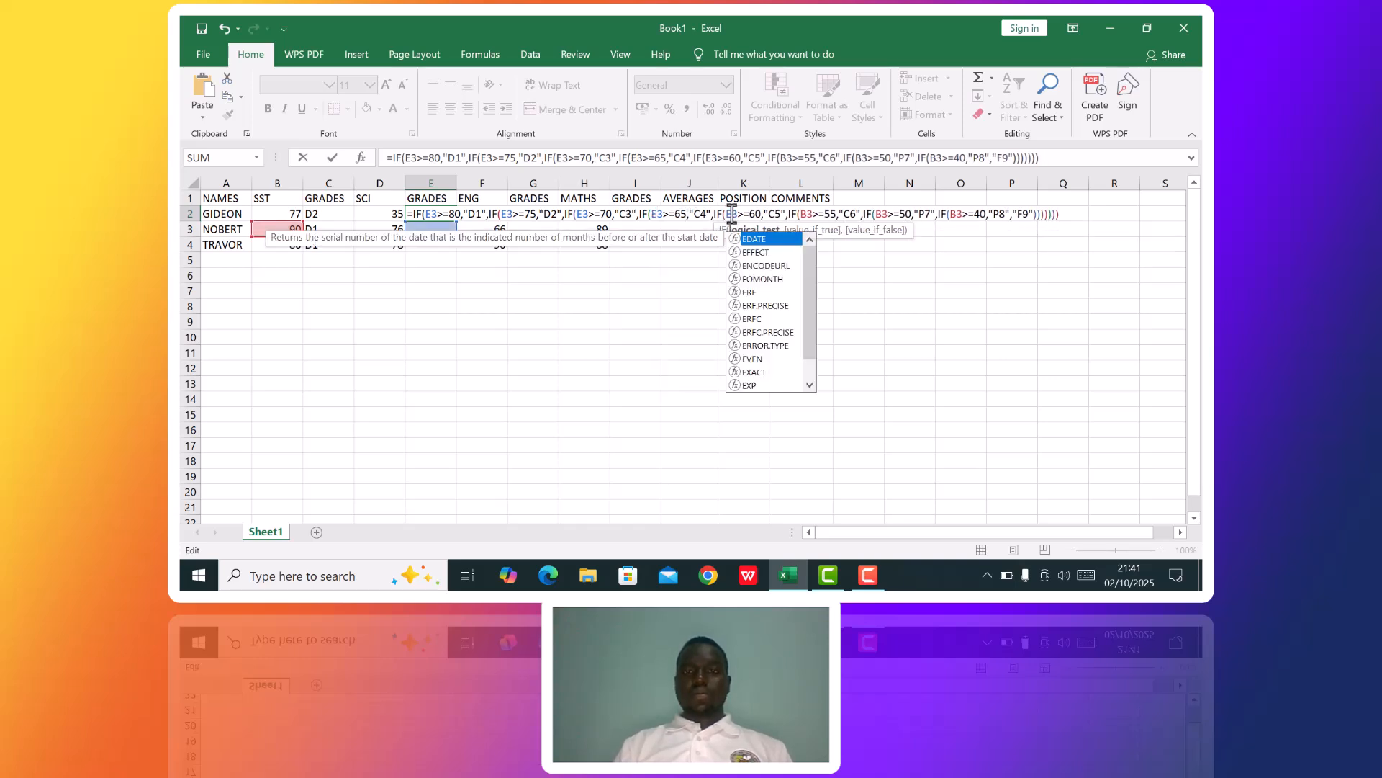
pyautogui.click(808, 214)
pyautogui.press('Delete')
pyautogui.write('E')
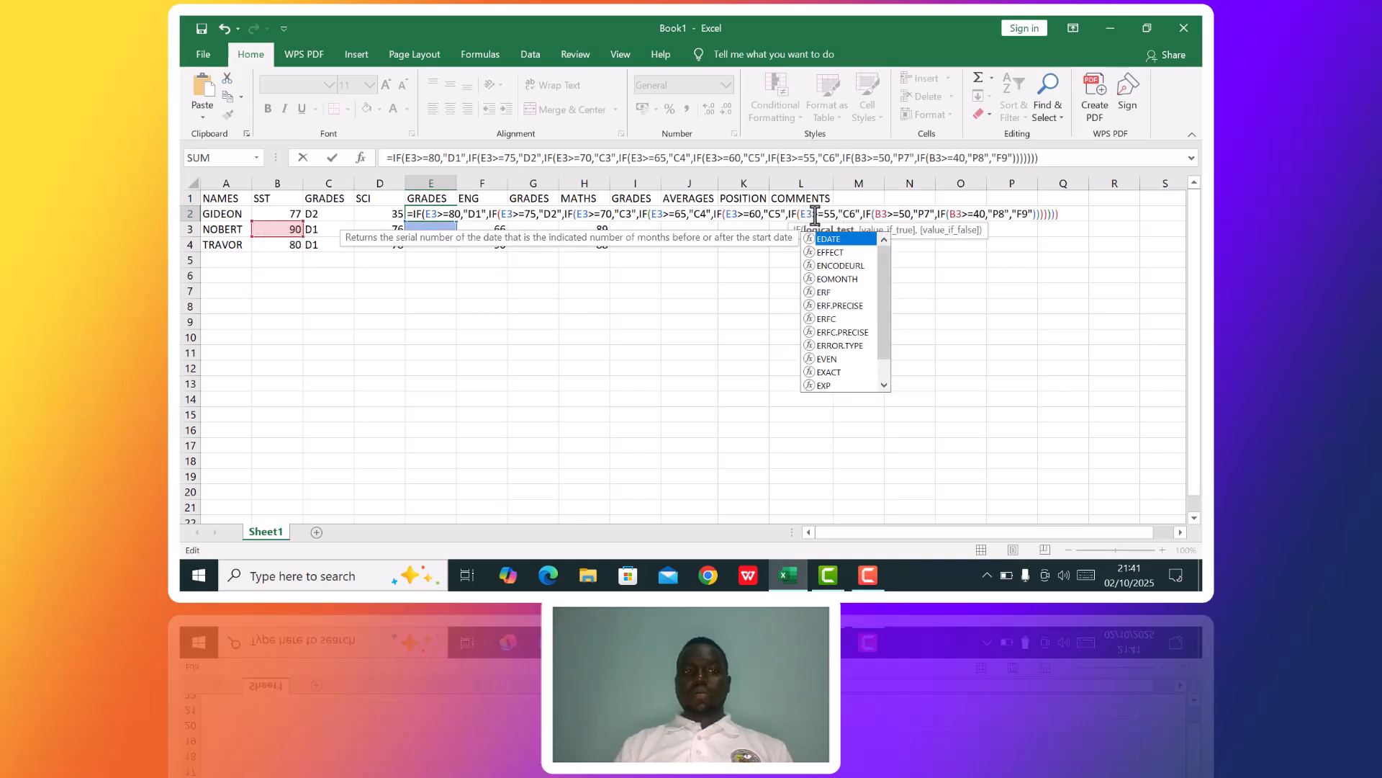
# Point the >=50 and >=40 tests of the E2 formula at E3, then submit it and accept the suggested correction.
pyautogui.click(880, 213)
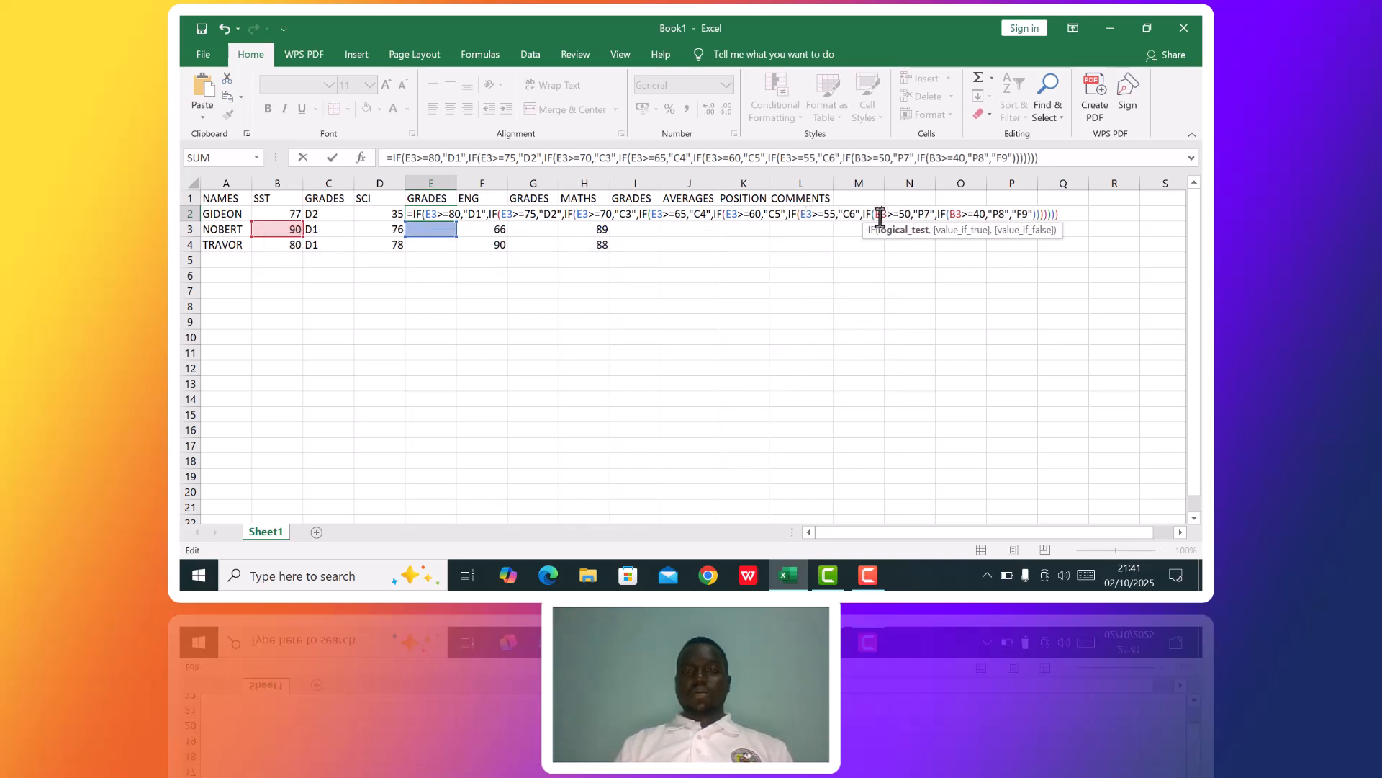
pyautogui.press('Delete')
pyautogui.write('E')
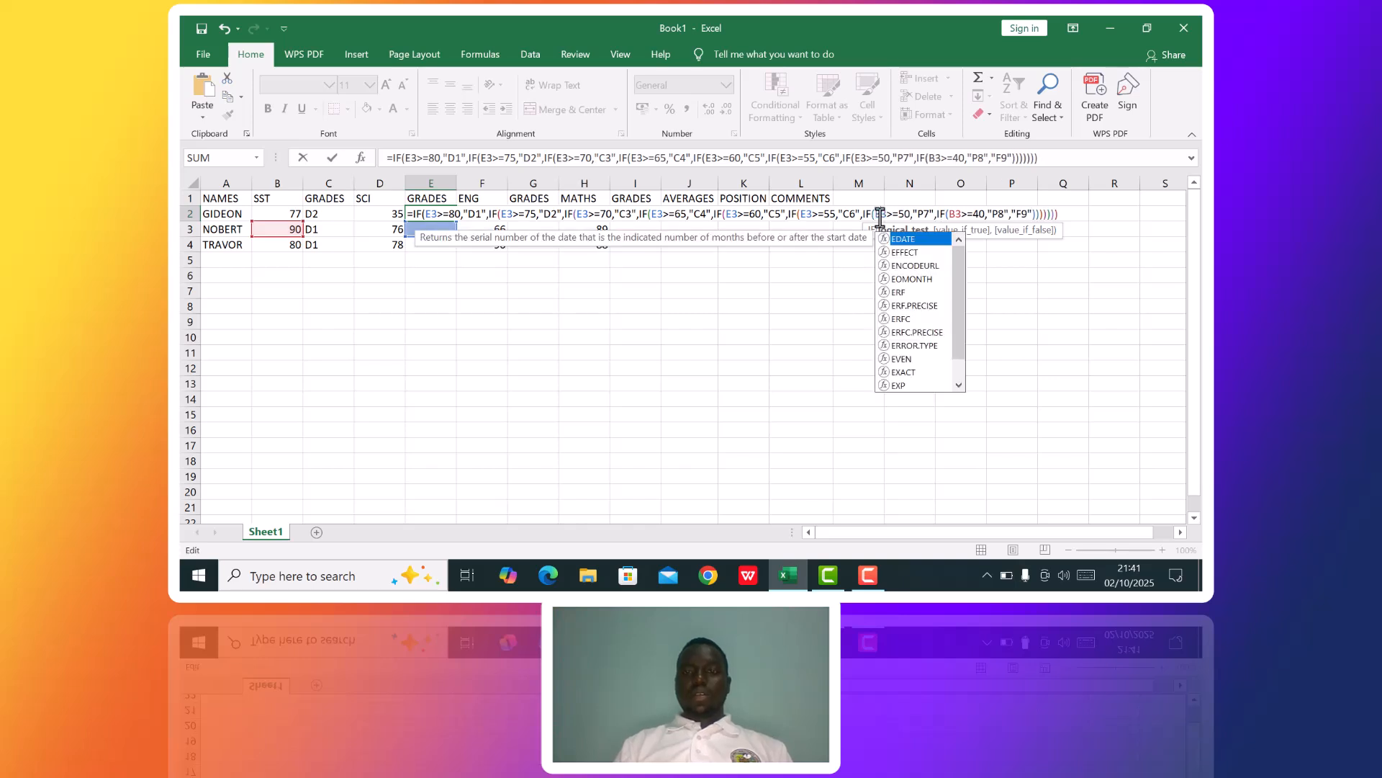
pyautogui.click(953, 213)
pyautogui.press('Delete')
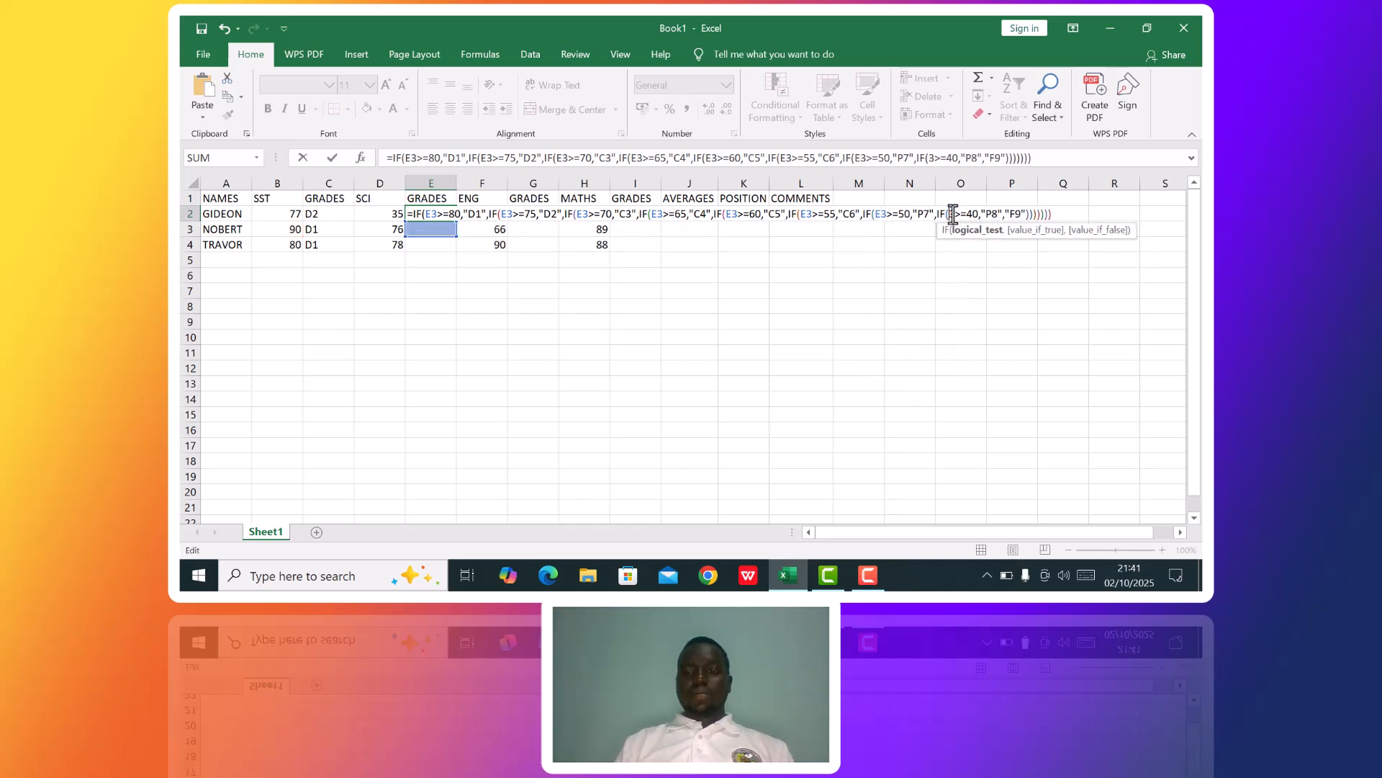
pyautogui.write('E')
pyautogui.press('Return')
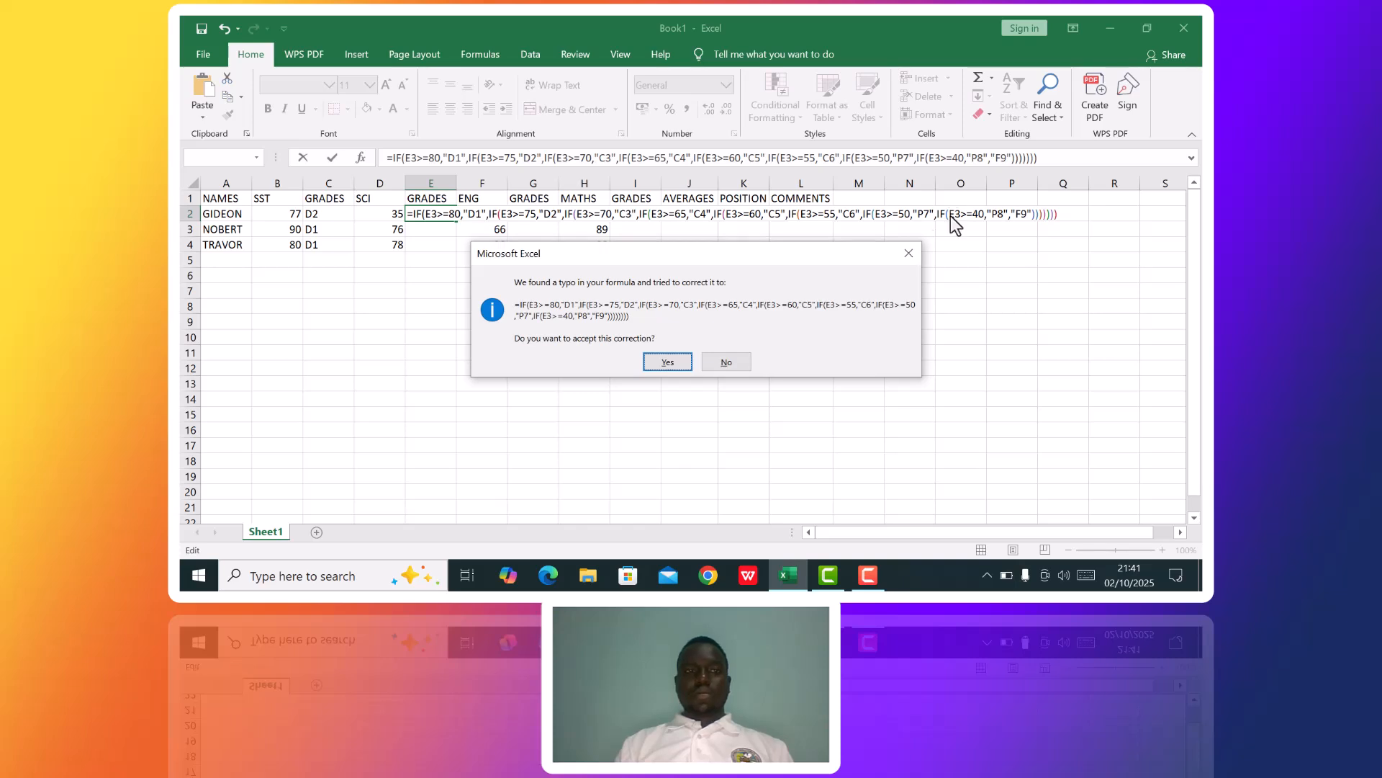
pyautogui.click(668, 362)
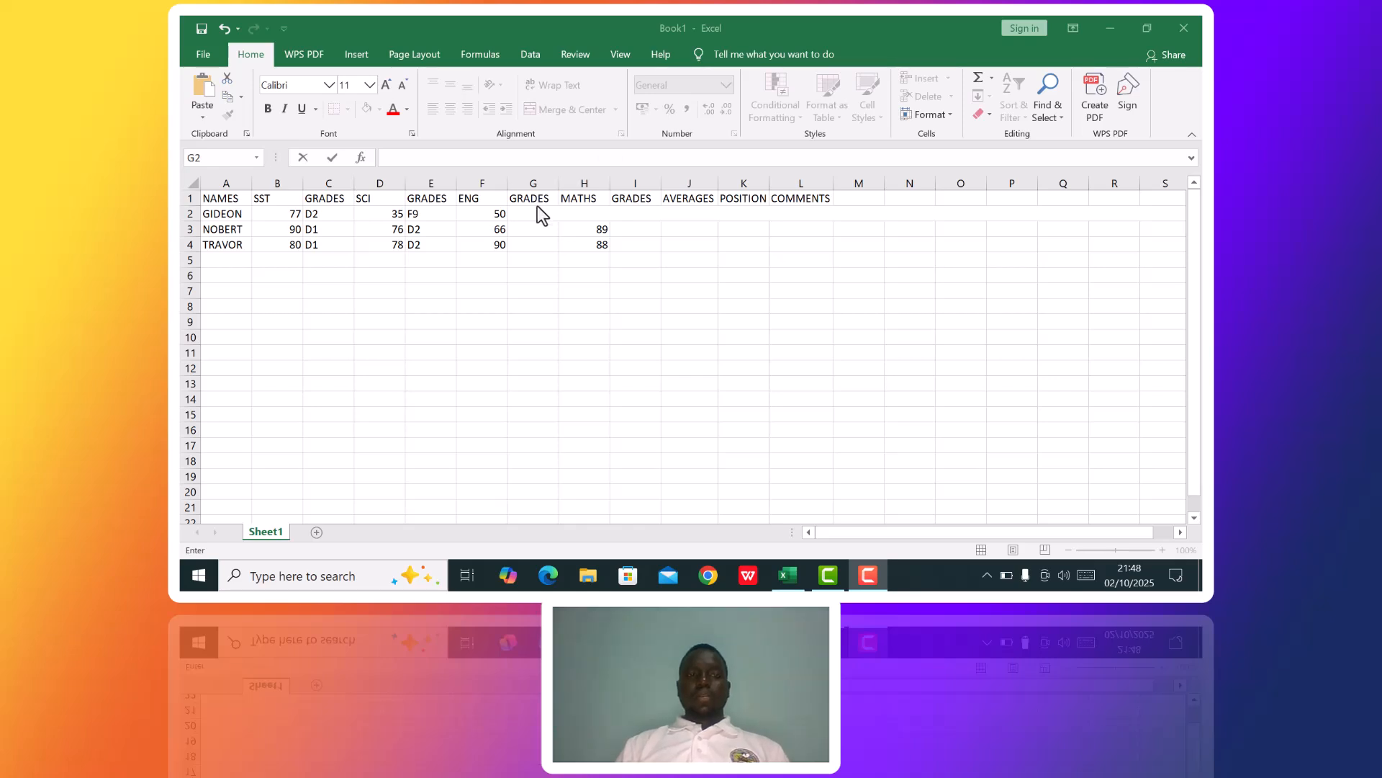
# Start the ENG grade formula in G2 with an equals sign followed by the copied grade formula text.
pyautogui.click(535, 214)
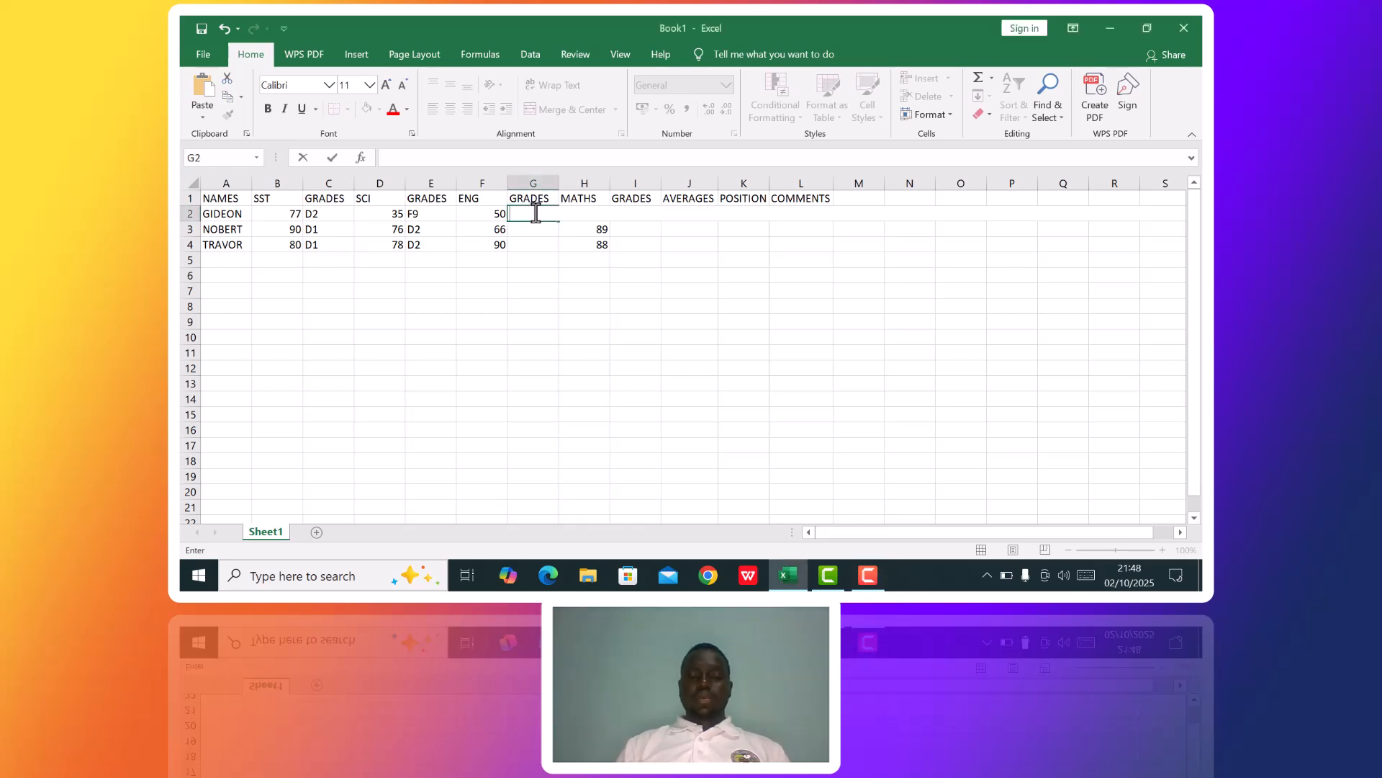
pyautogui.write('=')
pyautogui.write('IF(B2>=80,"D1",IF(B2>=75,"D2",IF(B2>=70,"C3",IF(B2>=65,"C4",IF(B2>=60,"C5",IF(B2>=55,"C6",IF(B2>=50,"P7",IF(B2>=40,"P8","F9"))))))))')
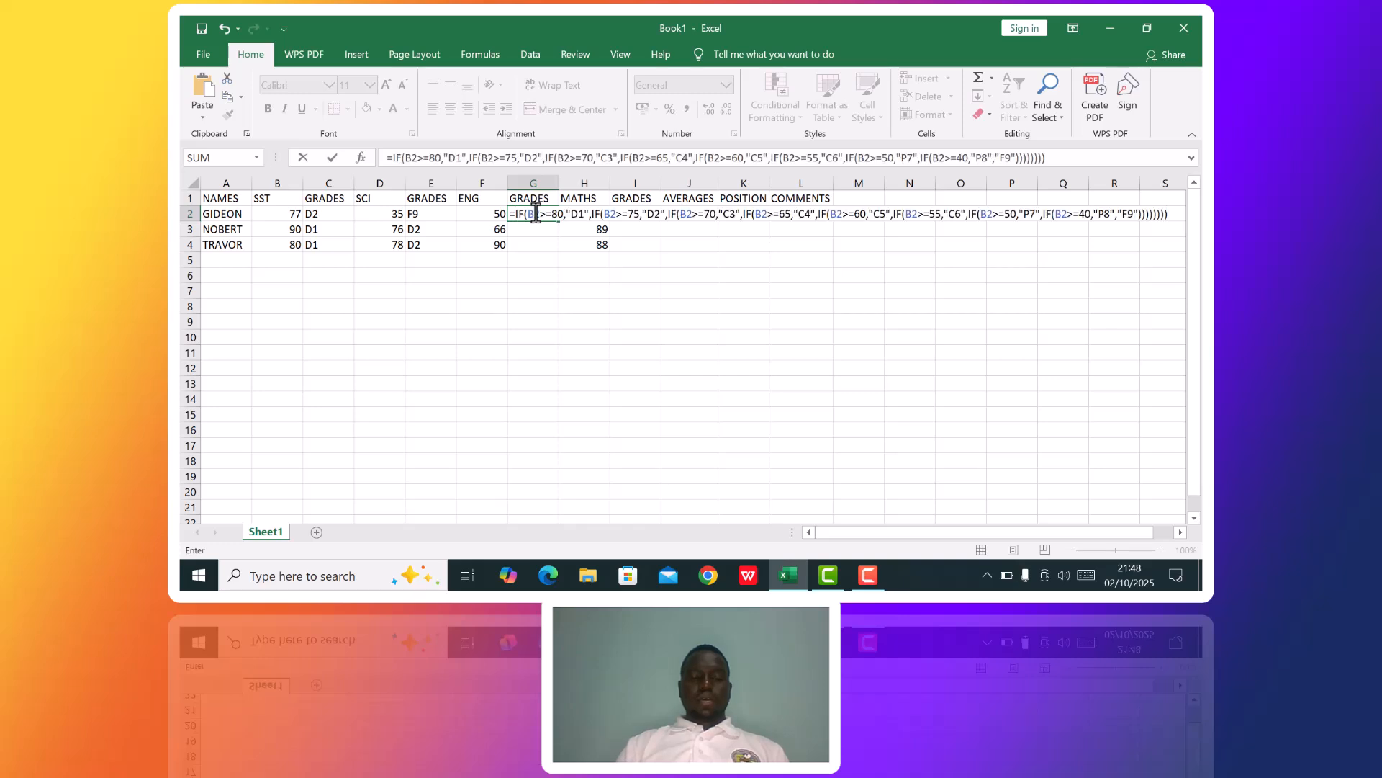
# Change the reference from B2 to F2 in the >=80, >=75 and >=70 tests of the G2 formula.
pyautogui.click(532, 214)
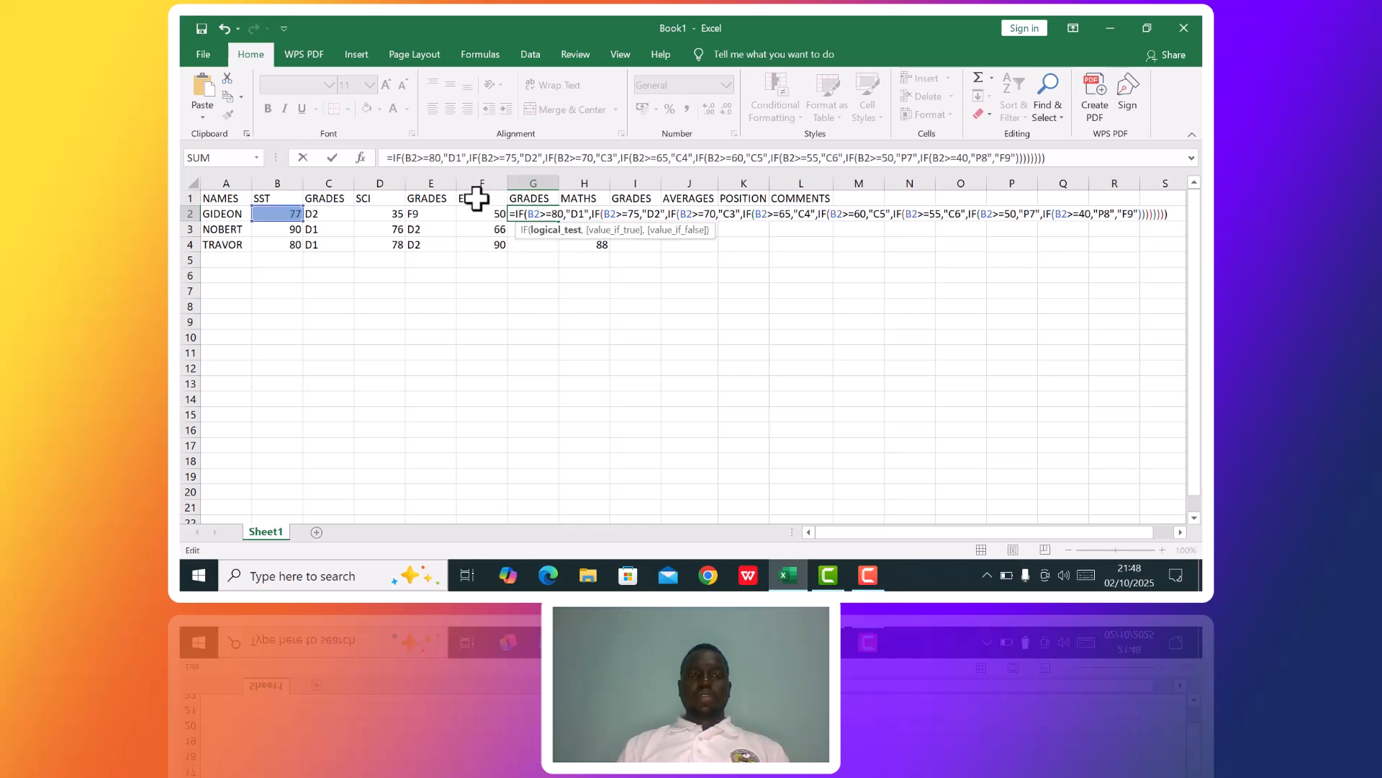
pyautogui.press('BackSpace')
pyautogui.write('F')
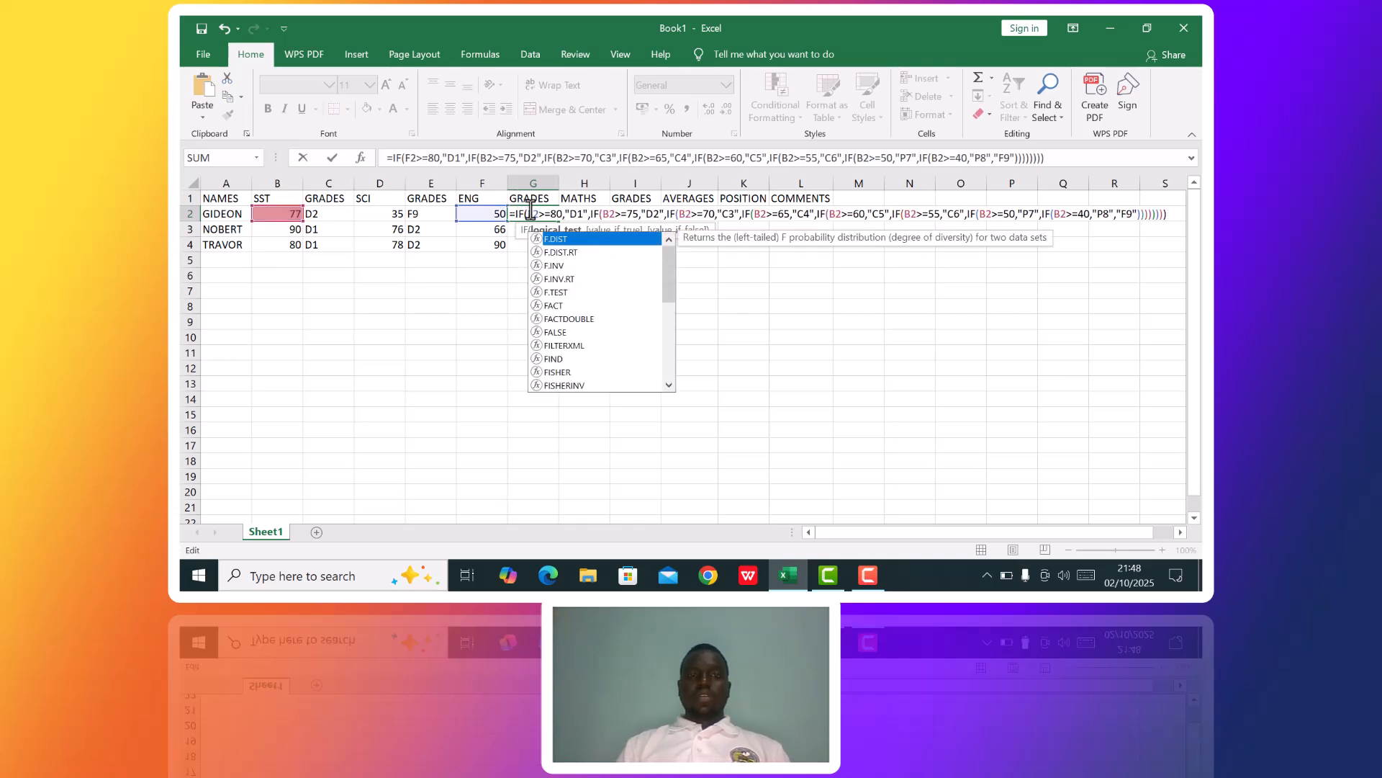
pyautogui.click(609, 214)
pyautogui.press('BackSpace')
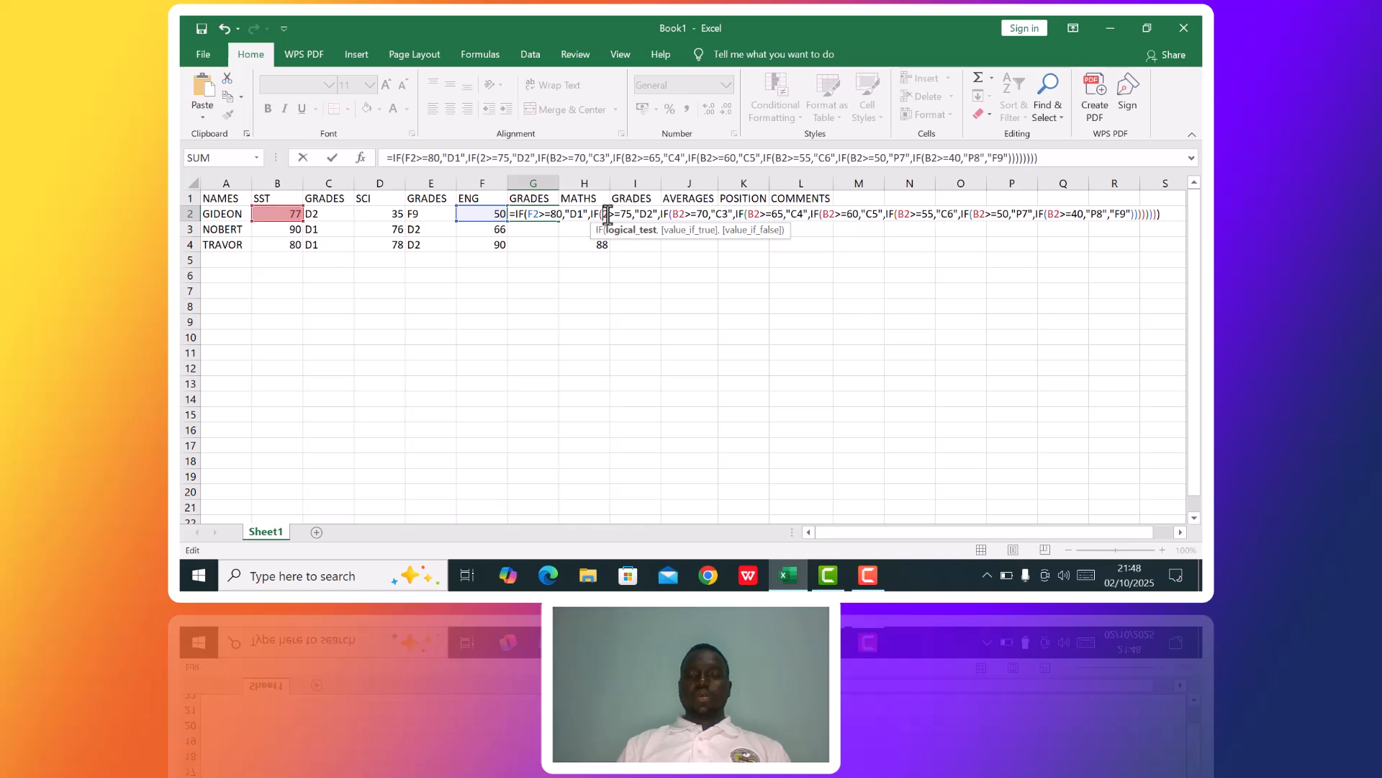
pyautogui.write('F')
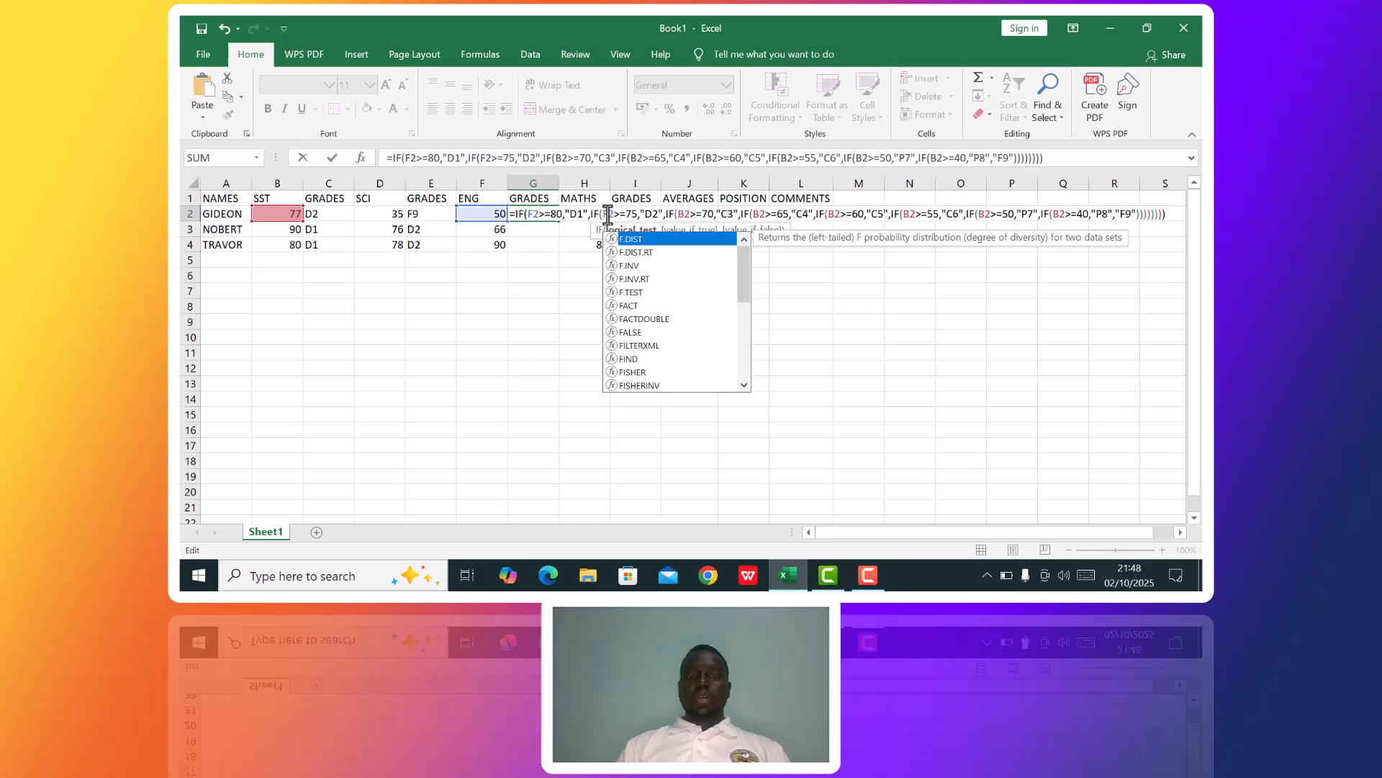
pyautogui.click(681, 214)
pyautogui.press('BackSpace')
pyautogui.write('F')
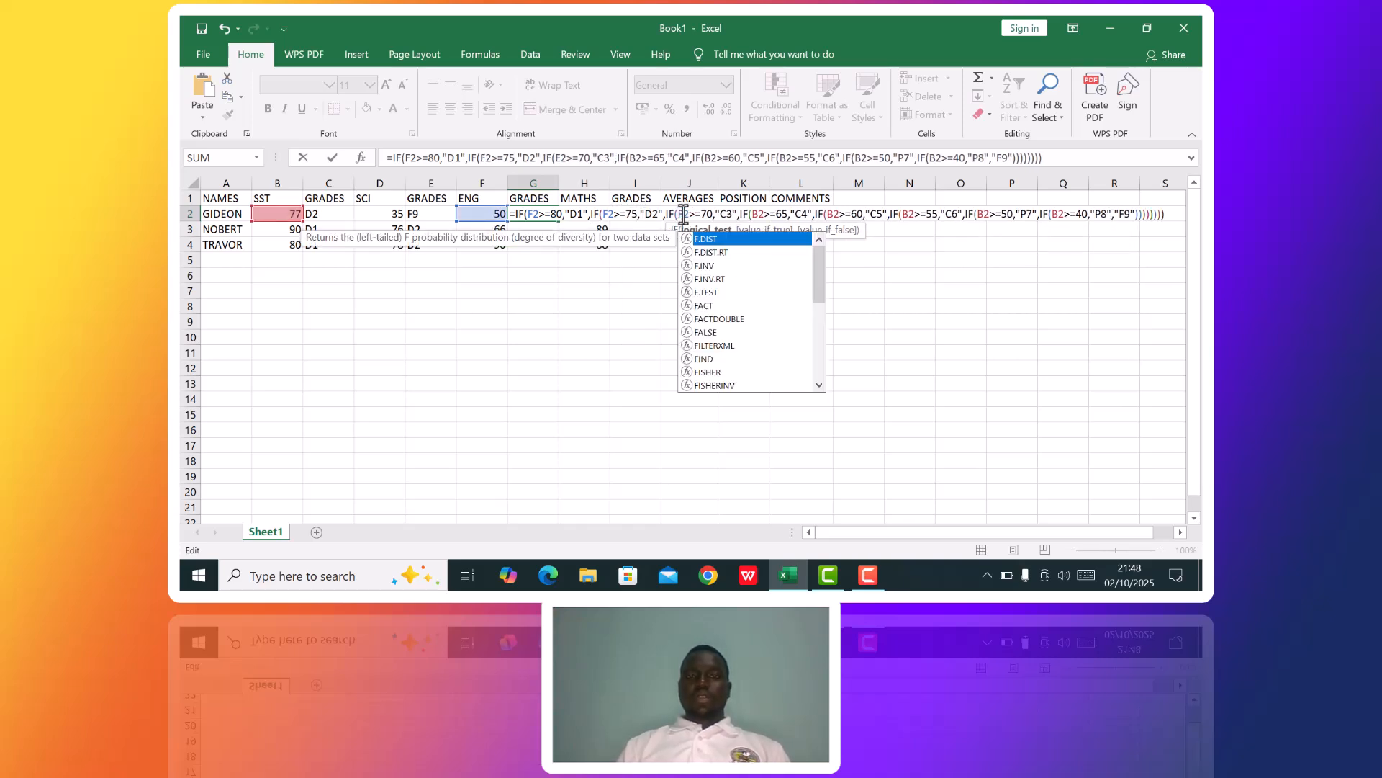
# Change the reference from B2 to F2 in the >=65, >=60 and >=55 tests of the G2 formula.
pyautogui.click(755, 215)
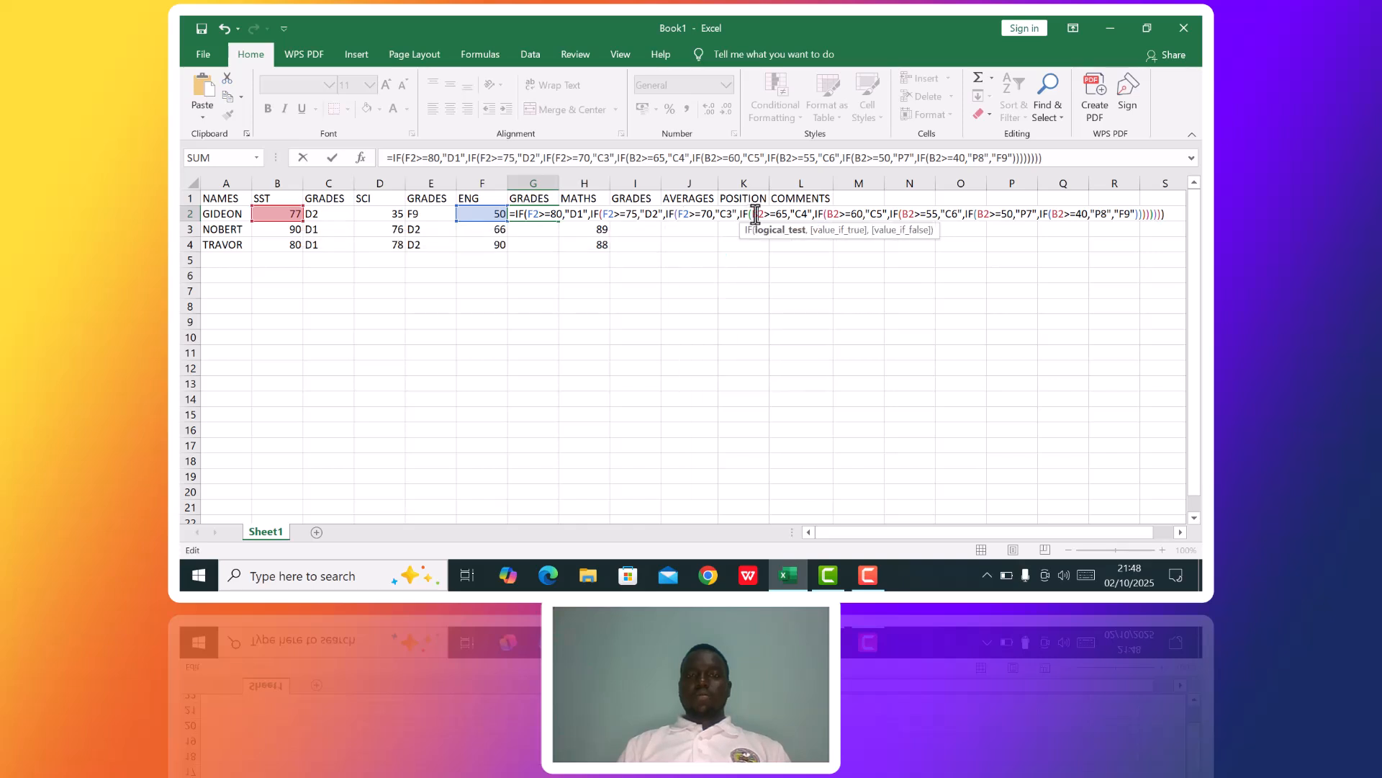
pyautogui.press('BackSpace')
pyautogui.write('F')
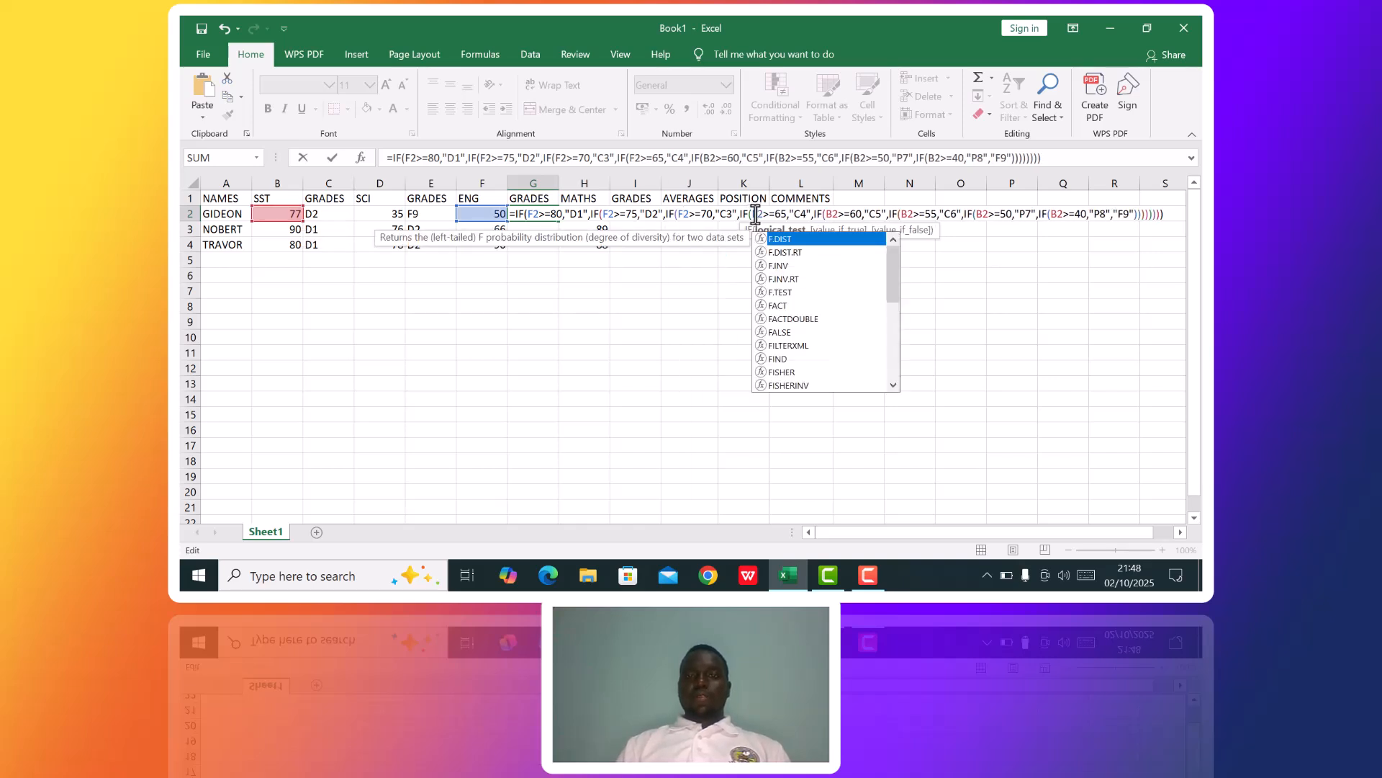
pyautogui.click(831, 213)
pyautogui.press('BackSpace')
pyautogui.write('F')
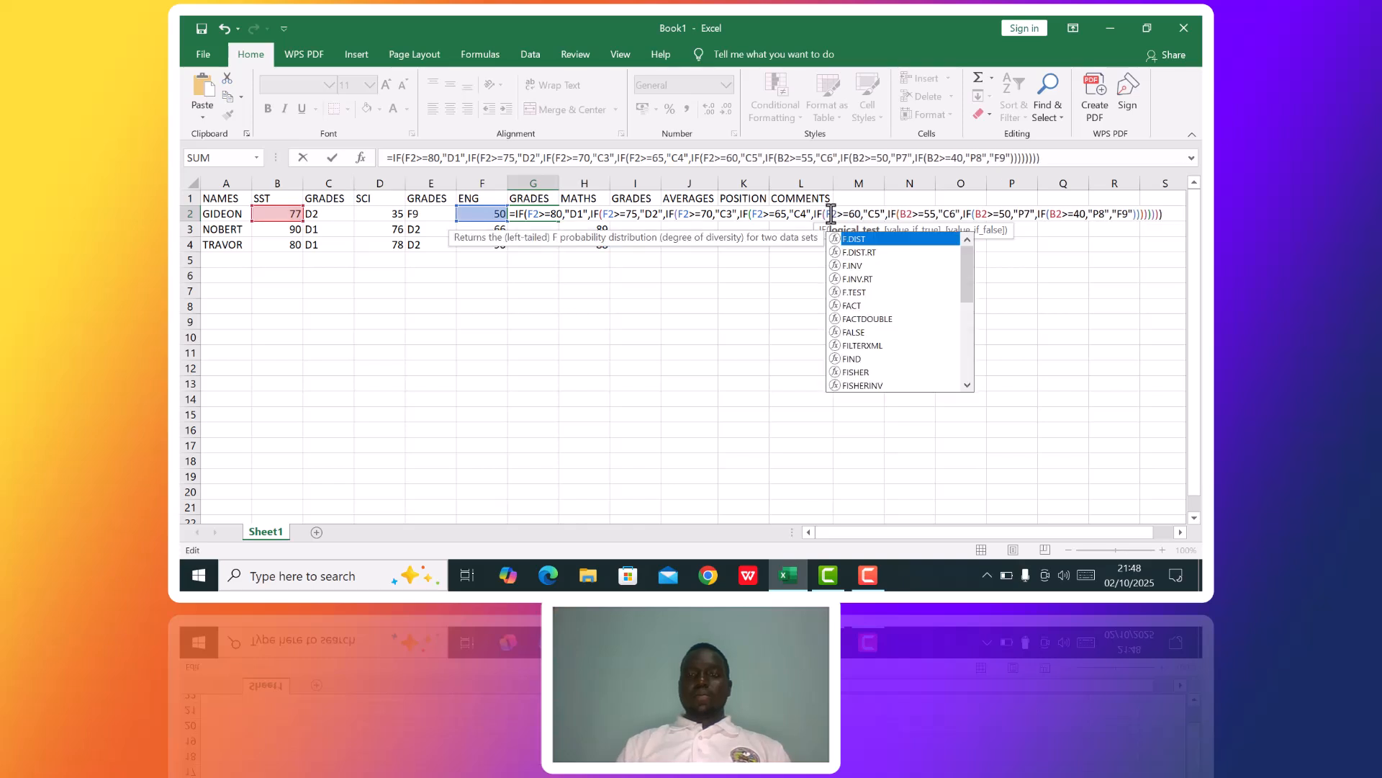
pyautogui.click(906, 214)
pyautogui.press('BackSpace')
pyautogui.write('F')
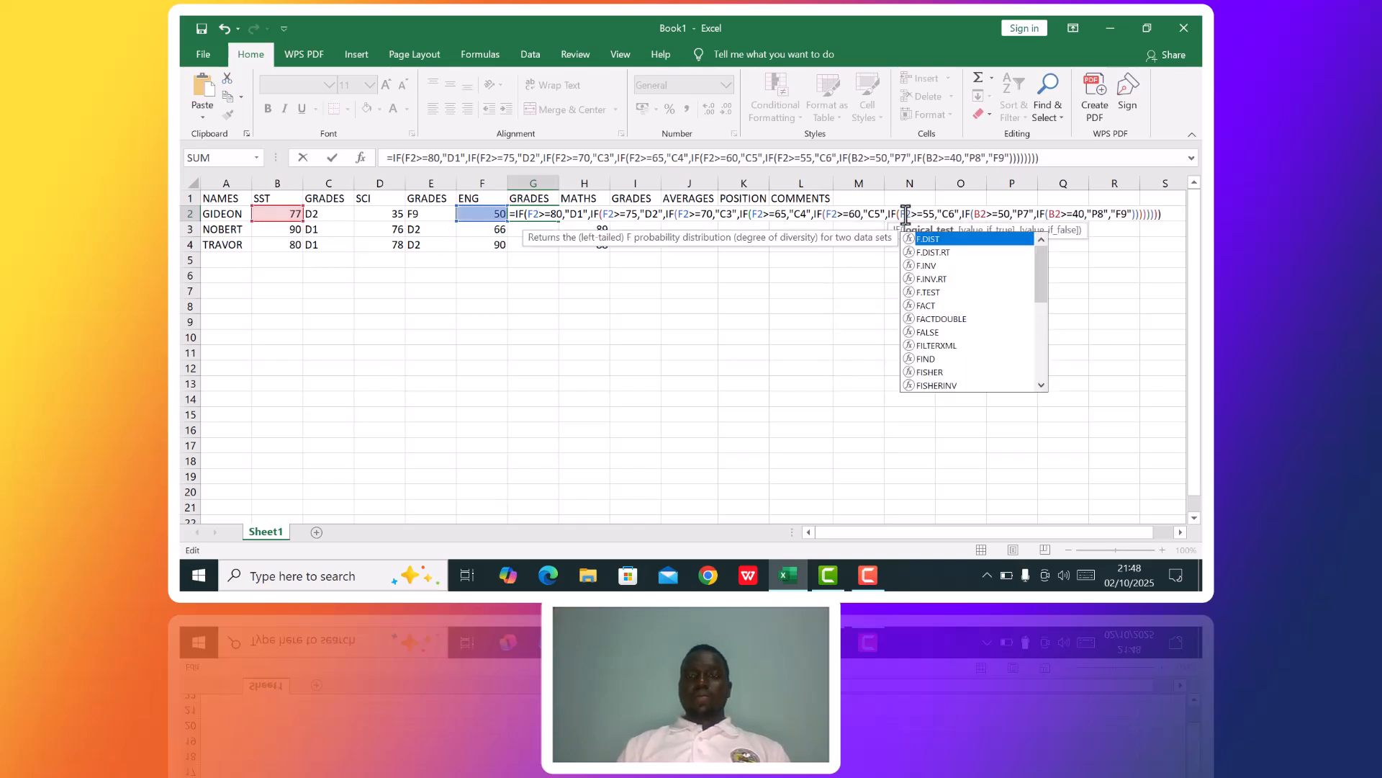
# Point the >=50 and >=40 tests of the G2 formula at F2 and submit the formula.
pyautogui.click(980, 214)
pyautogui.press('BackSpace')
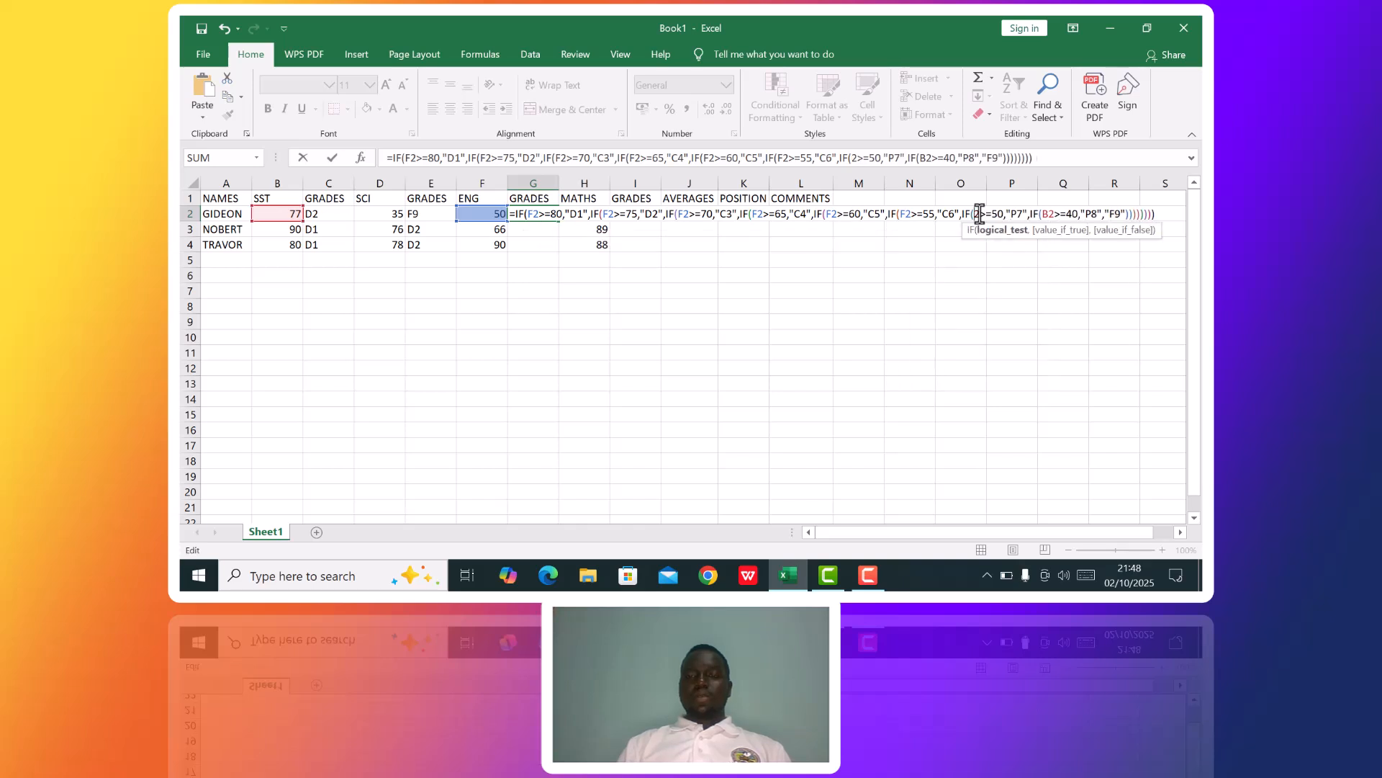
pyautogui.write('F')
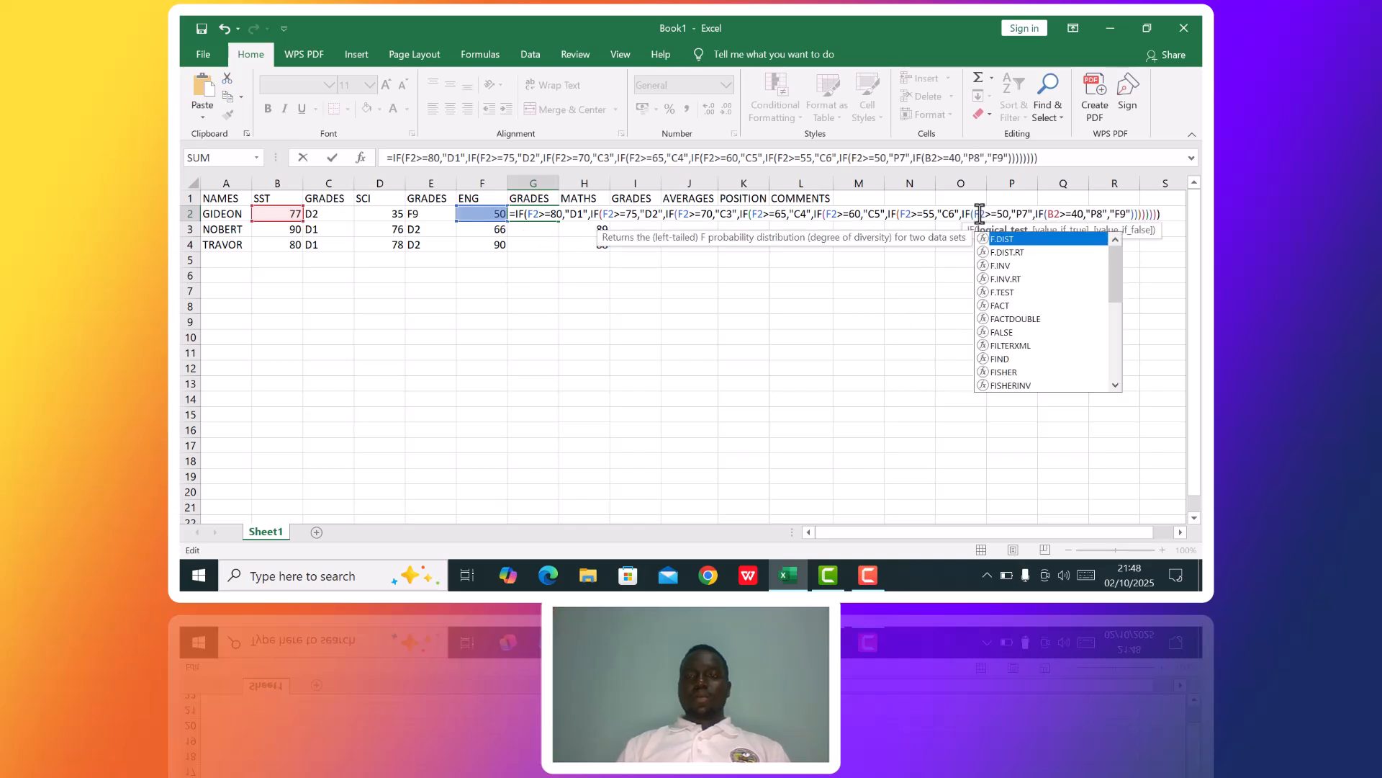
pyautogui.click(1053, 214)
pyautogui.press('BackSpace')
pyautogui.write('F')
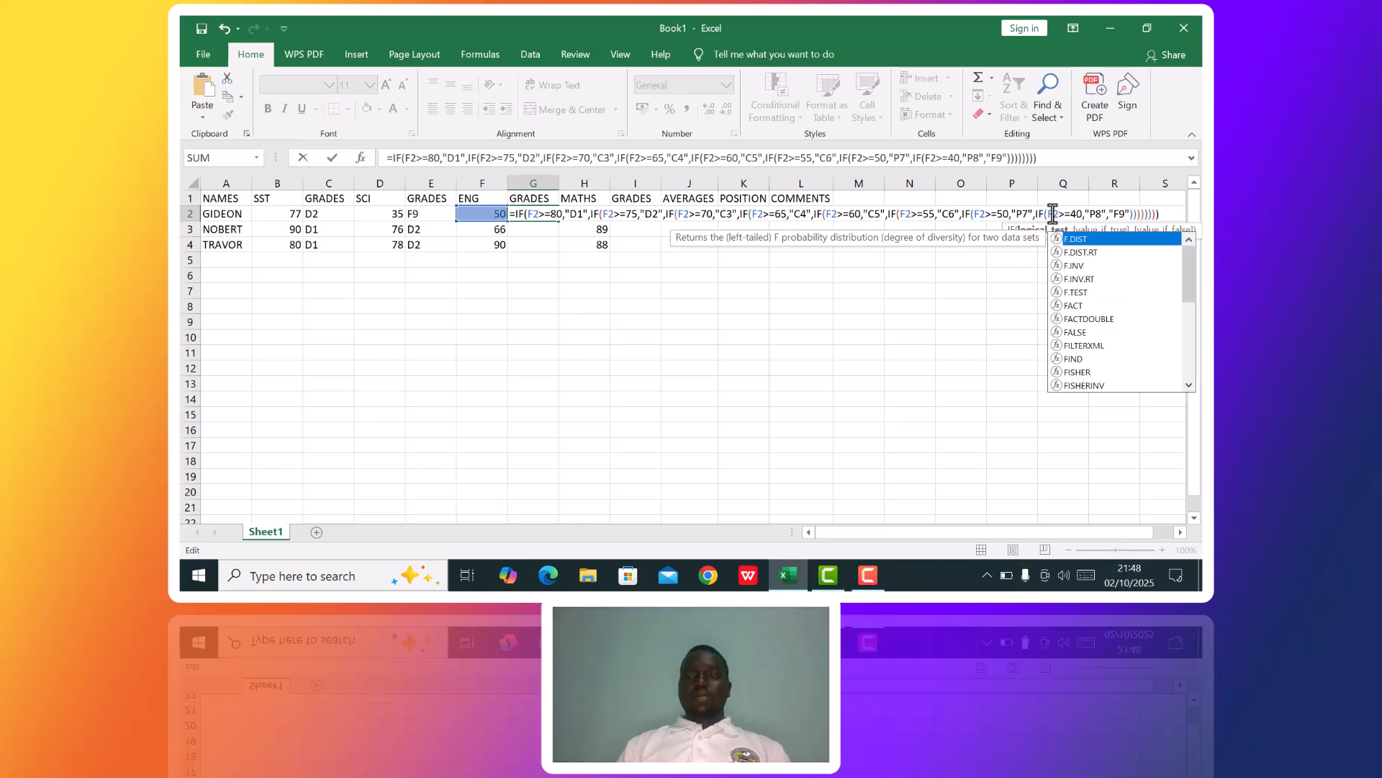
pyautogui.press('Return')
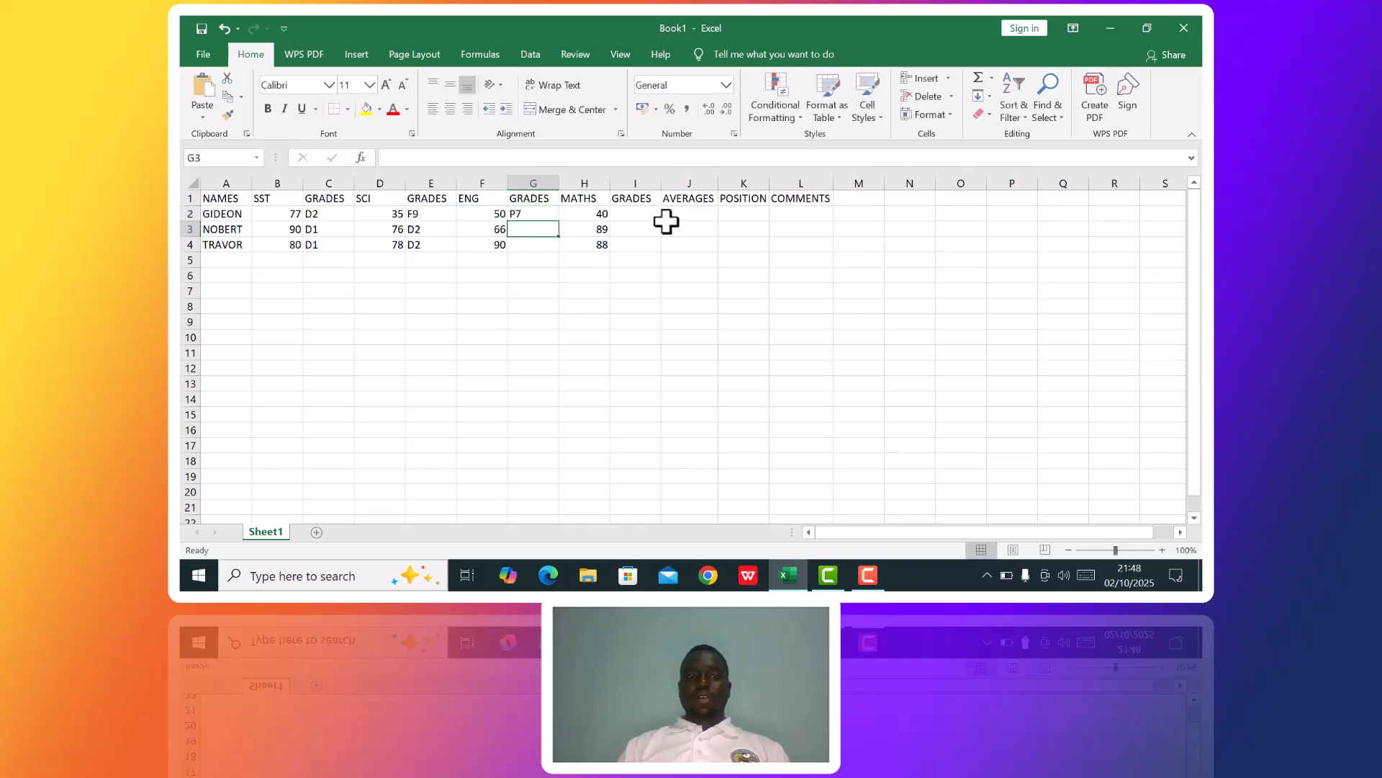
# Fill the ENG grade formula from G2 down through G4.
pyautogui.click(545, 213)
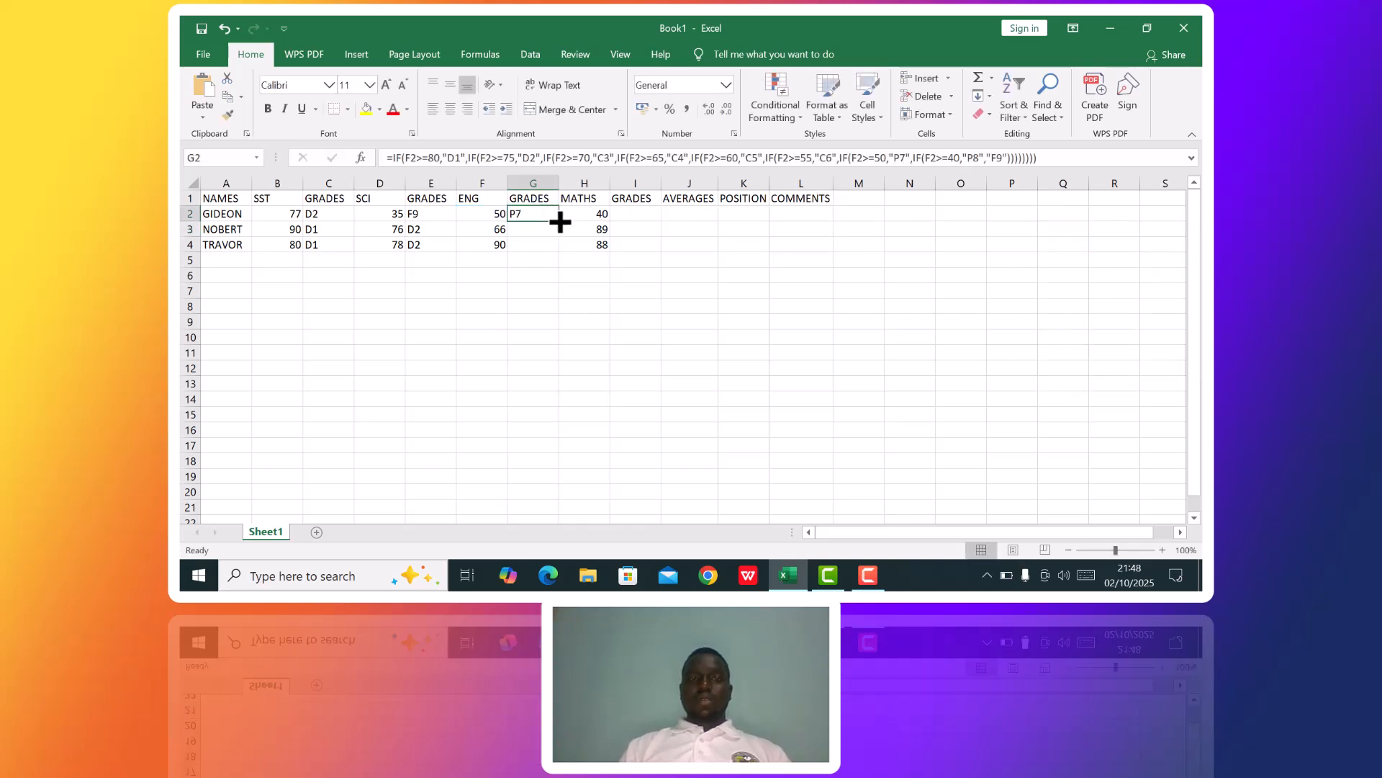
pyautogui.moveTo(561, 225); pyautogui.dragTo(562, 247)
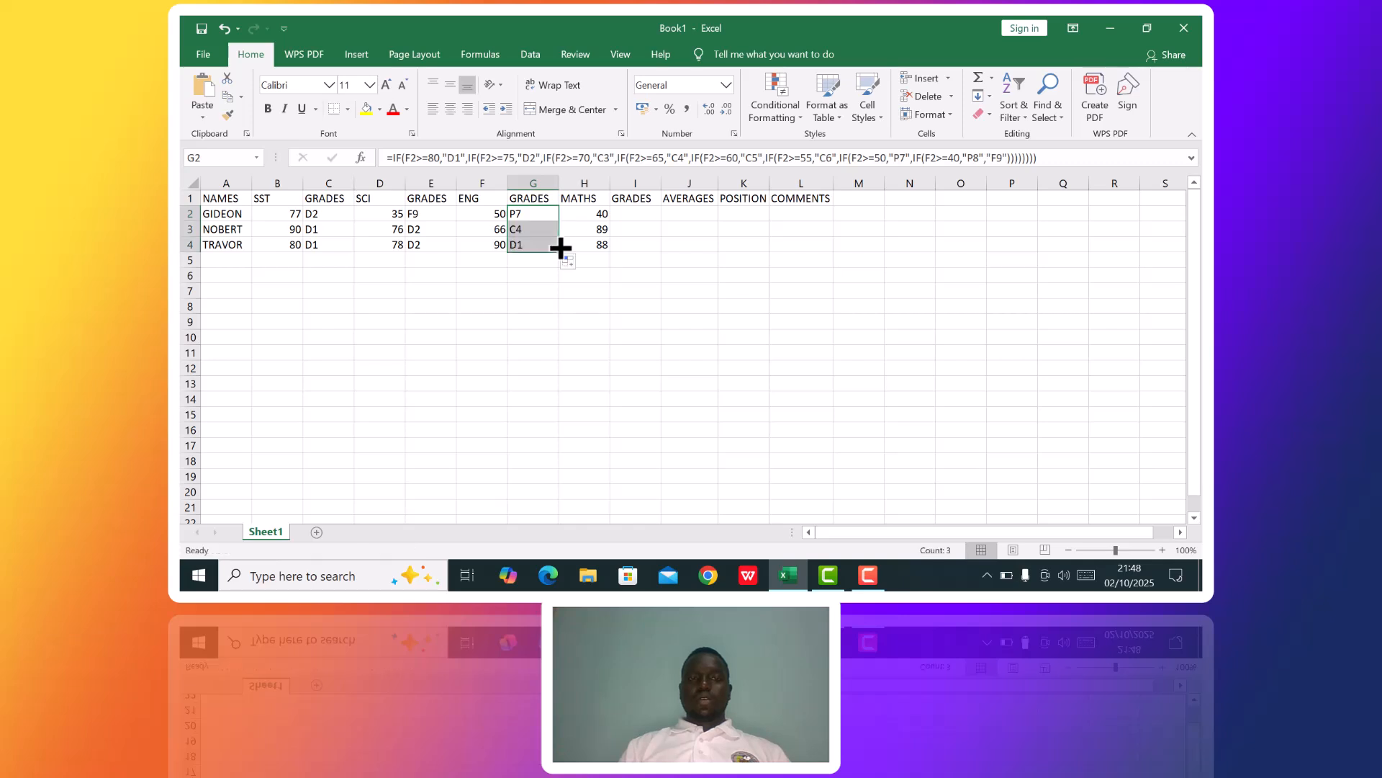
# Paste the copied nested IF grade formula into I2, the first MATHS grade cell.
pyautogui.click(633, 213)
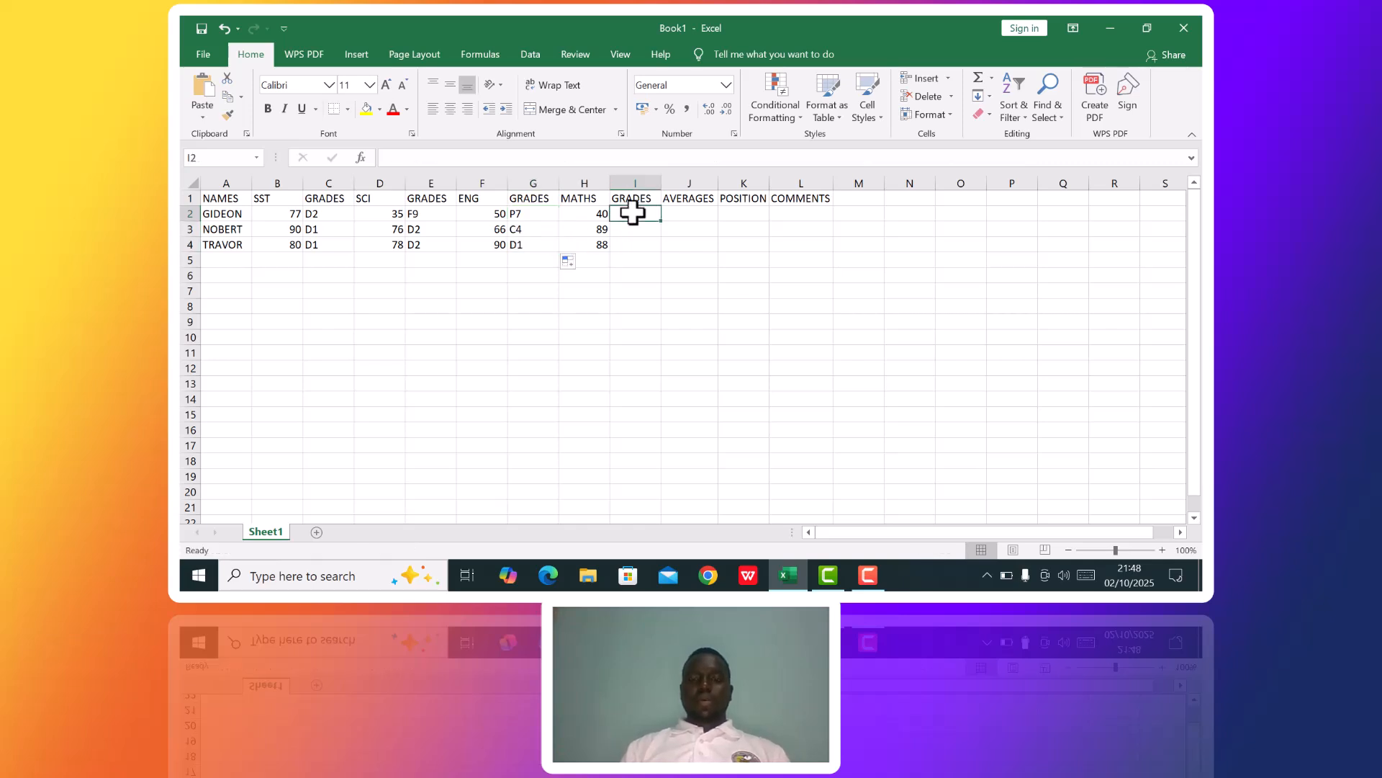
pyautogui.write('=')
pyautogui.write('IF(B2>=80,"D1",IF(B2>=75,"D2",IF(B2>=70,"C3",IF(B2>=65,"C4",IF(B2>=60,"C5",IF(B2>=55,"C6",IF(B2>=50,"P7",IF(B2>=40,"P8","F9"))))))))')
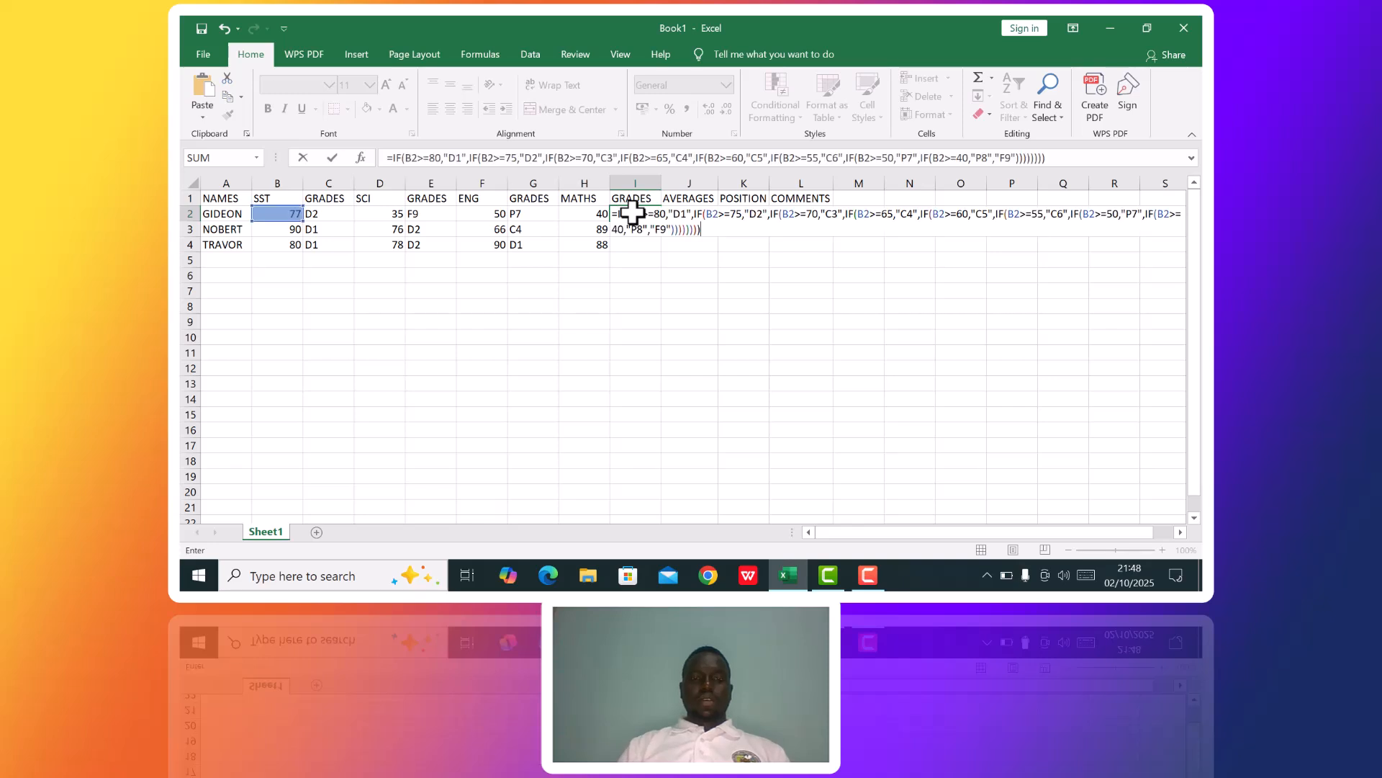
# Change the reference from B2 to H2 in the >=80, >=75 and >=70 tests of the I2 formula.
pyautogui.click(637, 214)
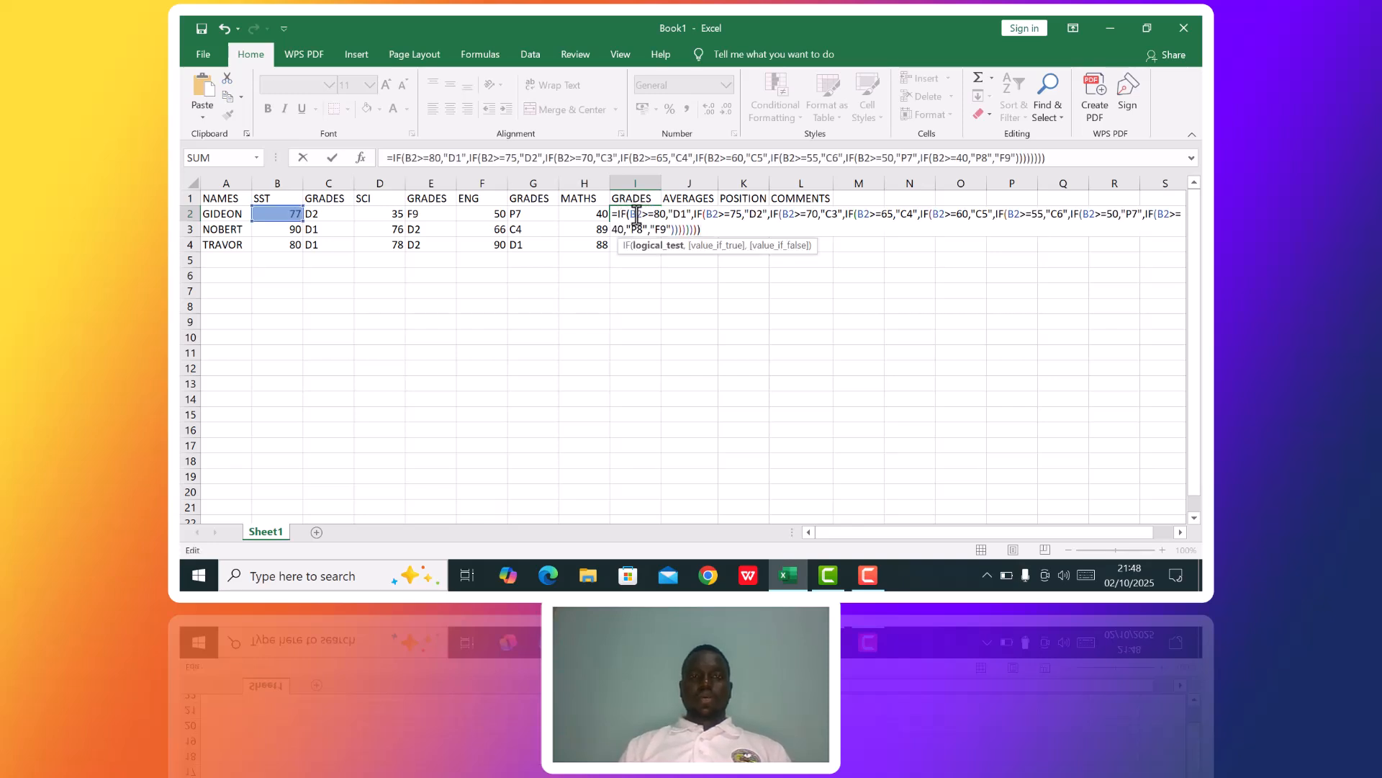
pyautogui.press('BackSpace')
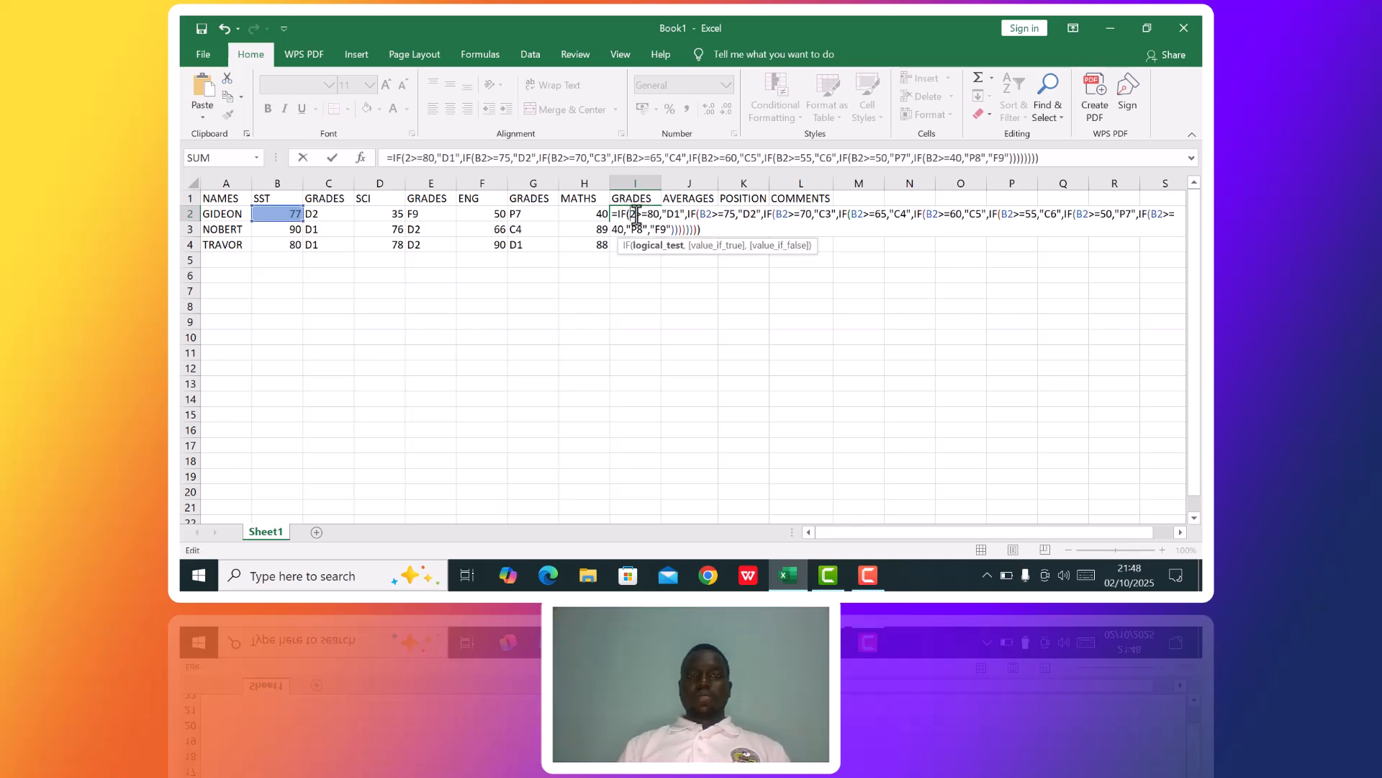
pyautogui.write('H')
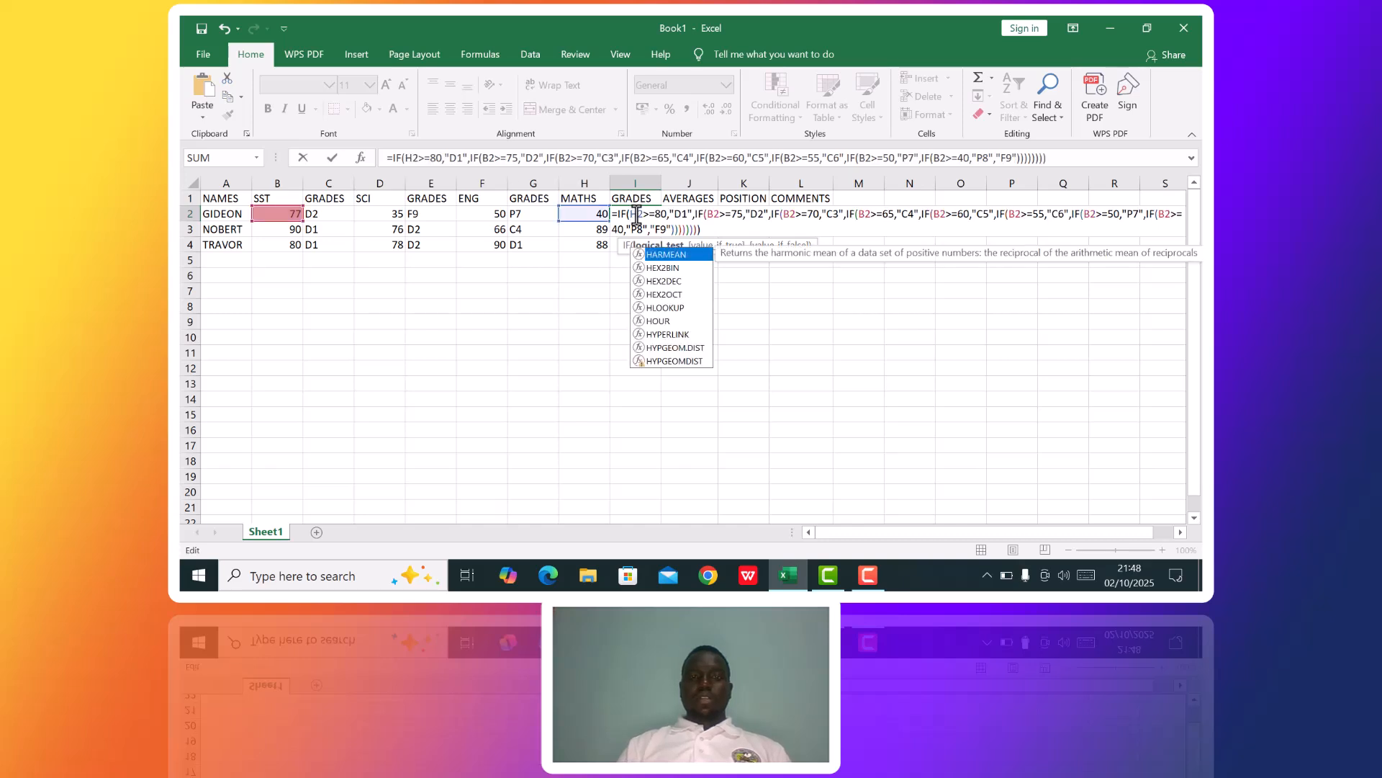
pyautogui.click(715, 214)
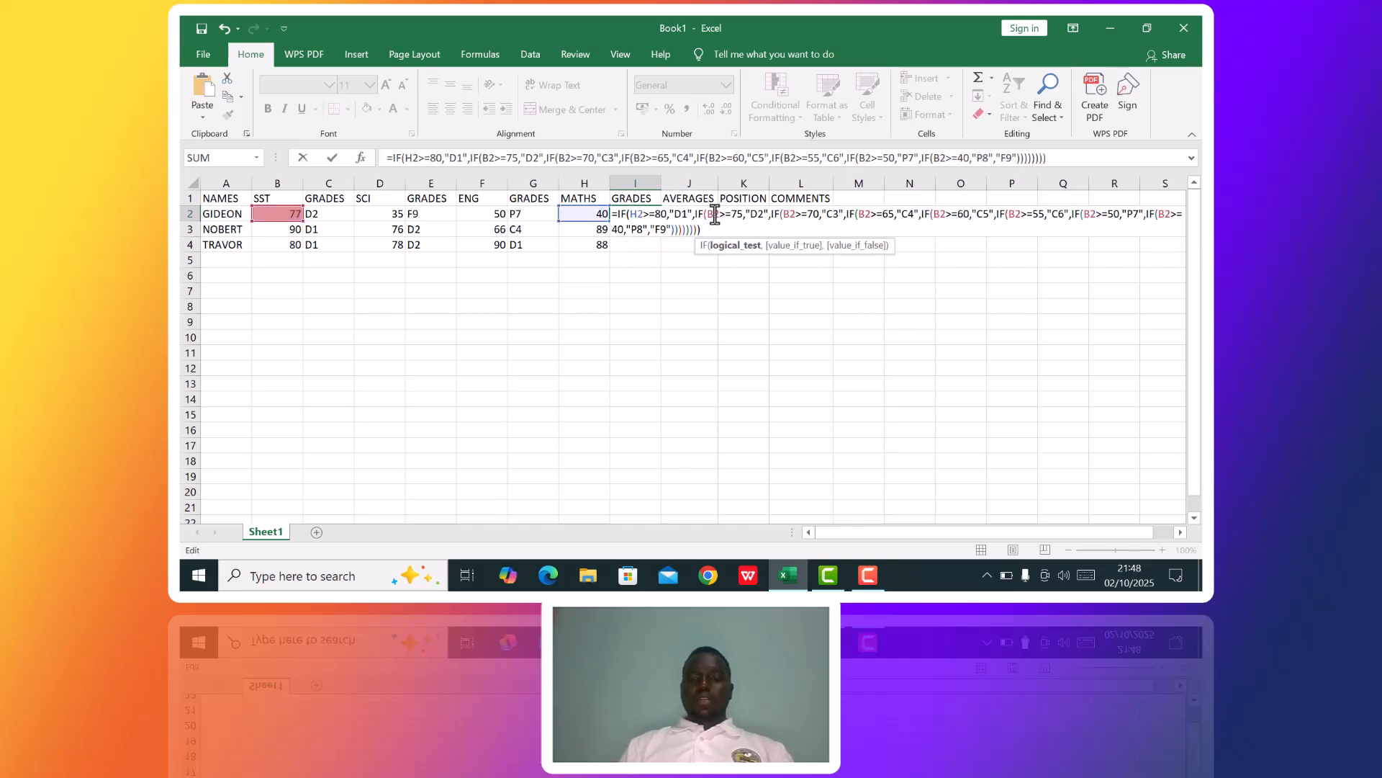
pyautogui.press('BackSpace')
pyautogui.write('H')
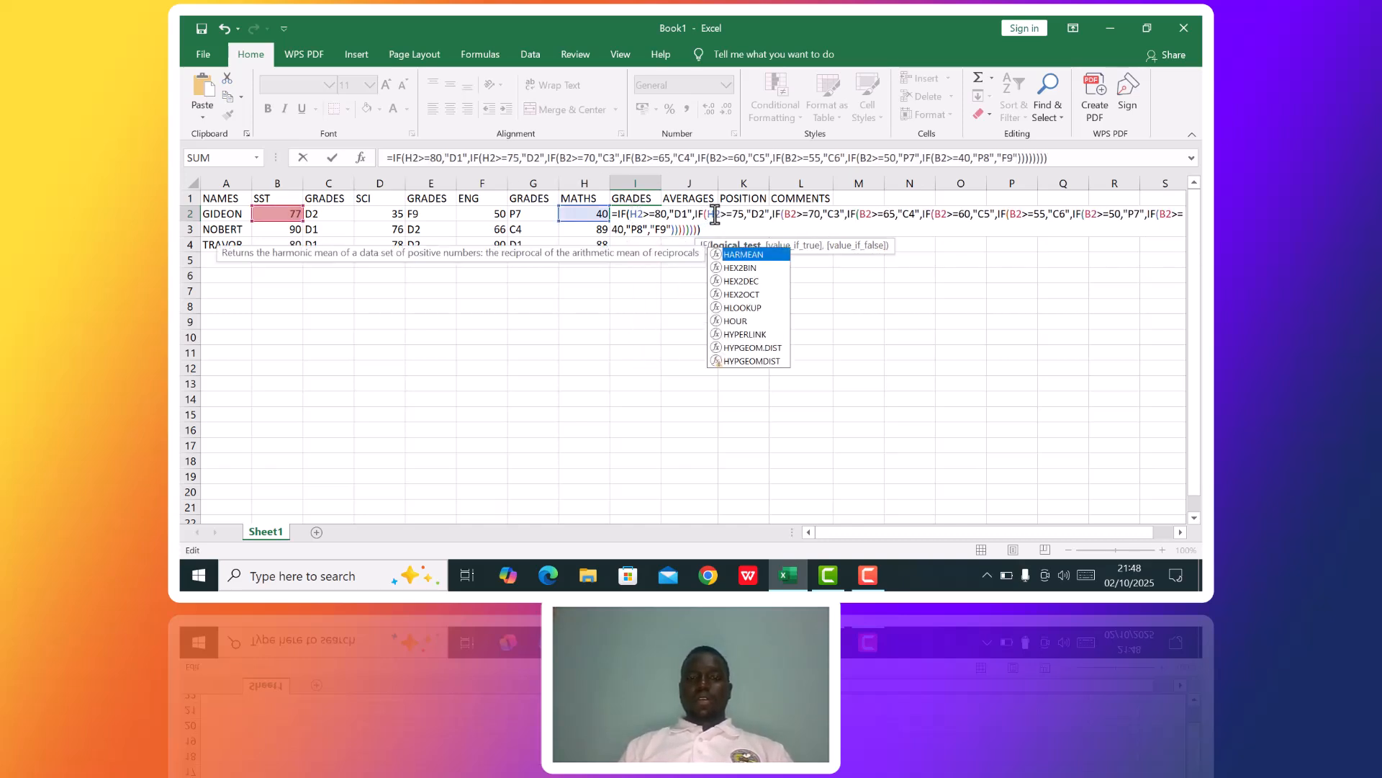
pyautogui.click(790, 216)
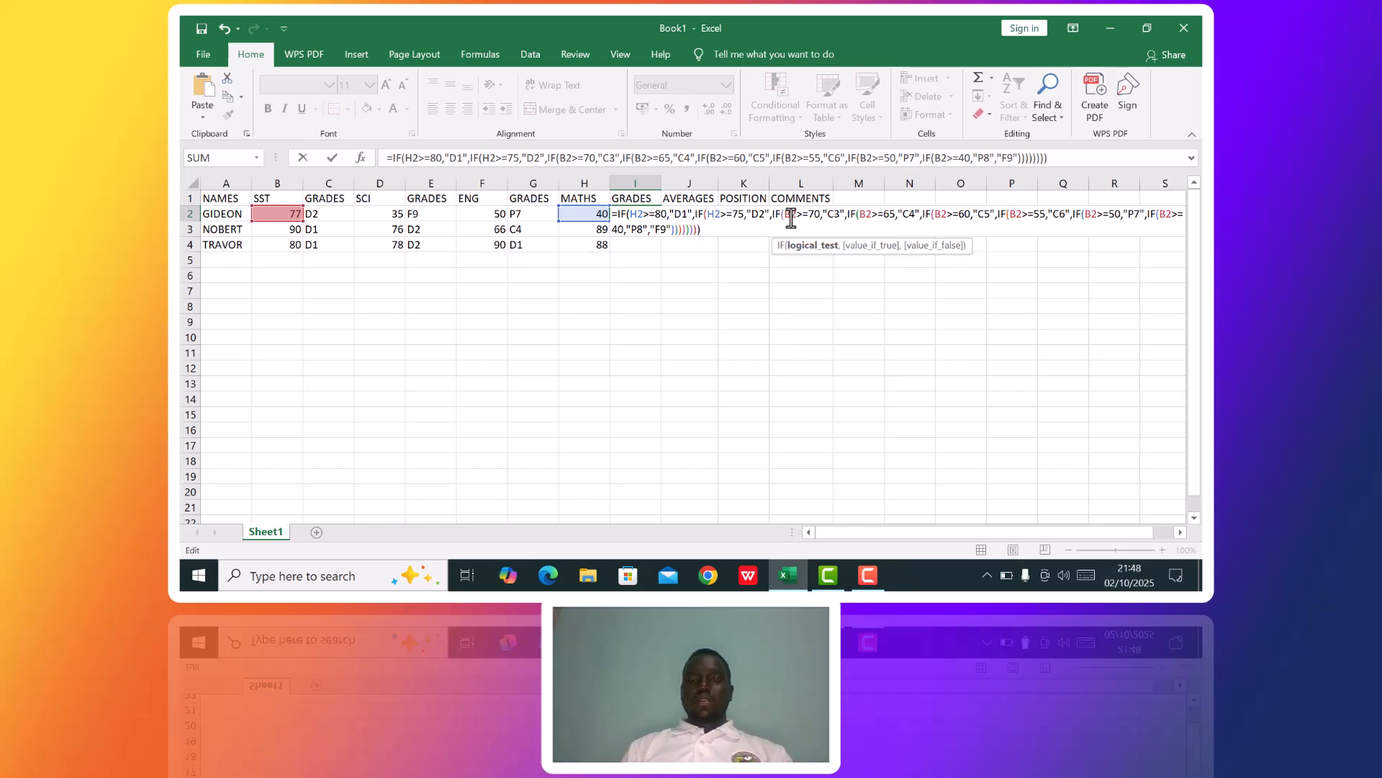
pyautogui.press('BackSpace')
pyautogui.write('H')
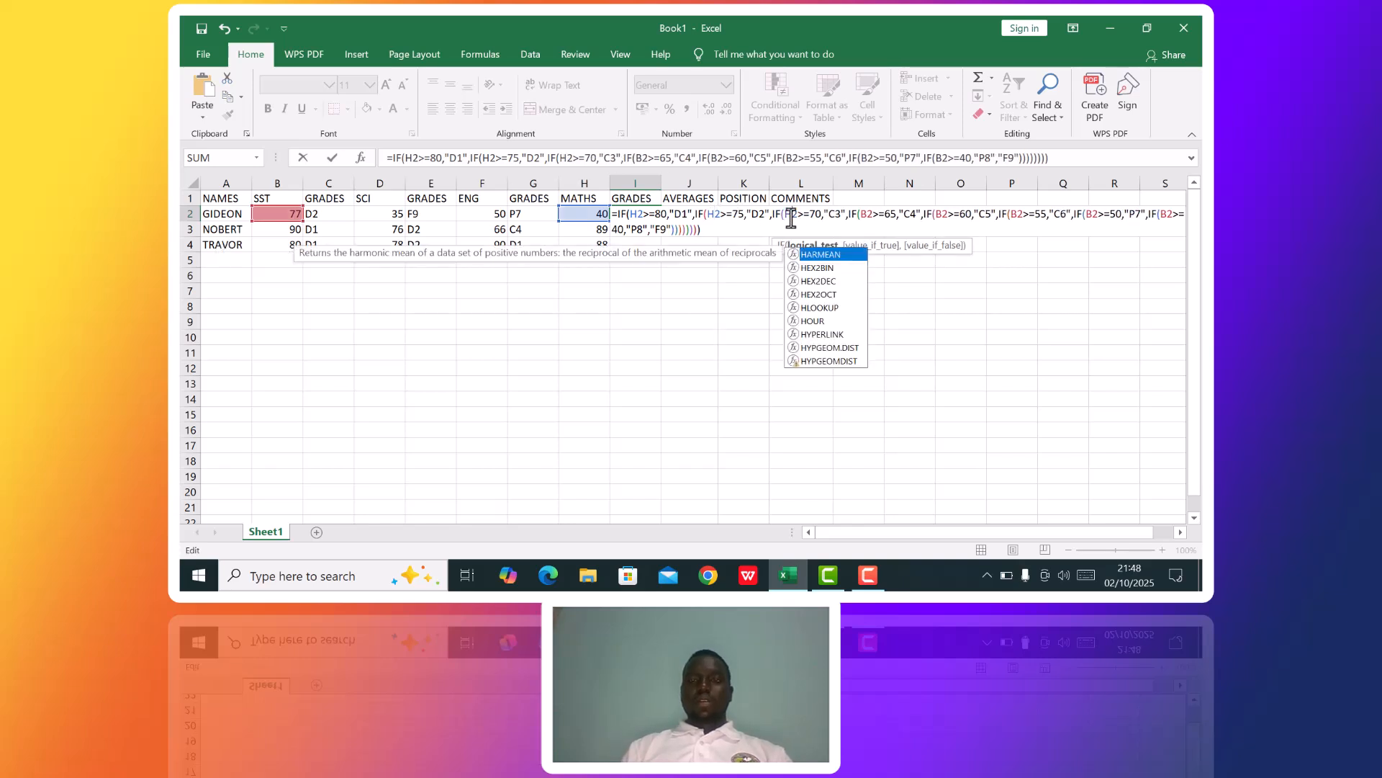
# Change the reference from B2 to H2 in the >=65, >=60 and >=55 tests of the I2 formula.
pyautogui.click(867, 215)
pyautogui.press('BackSpace')
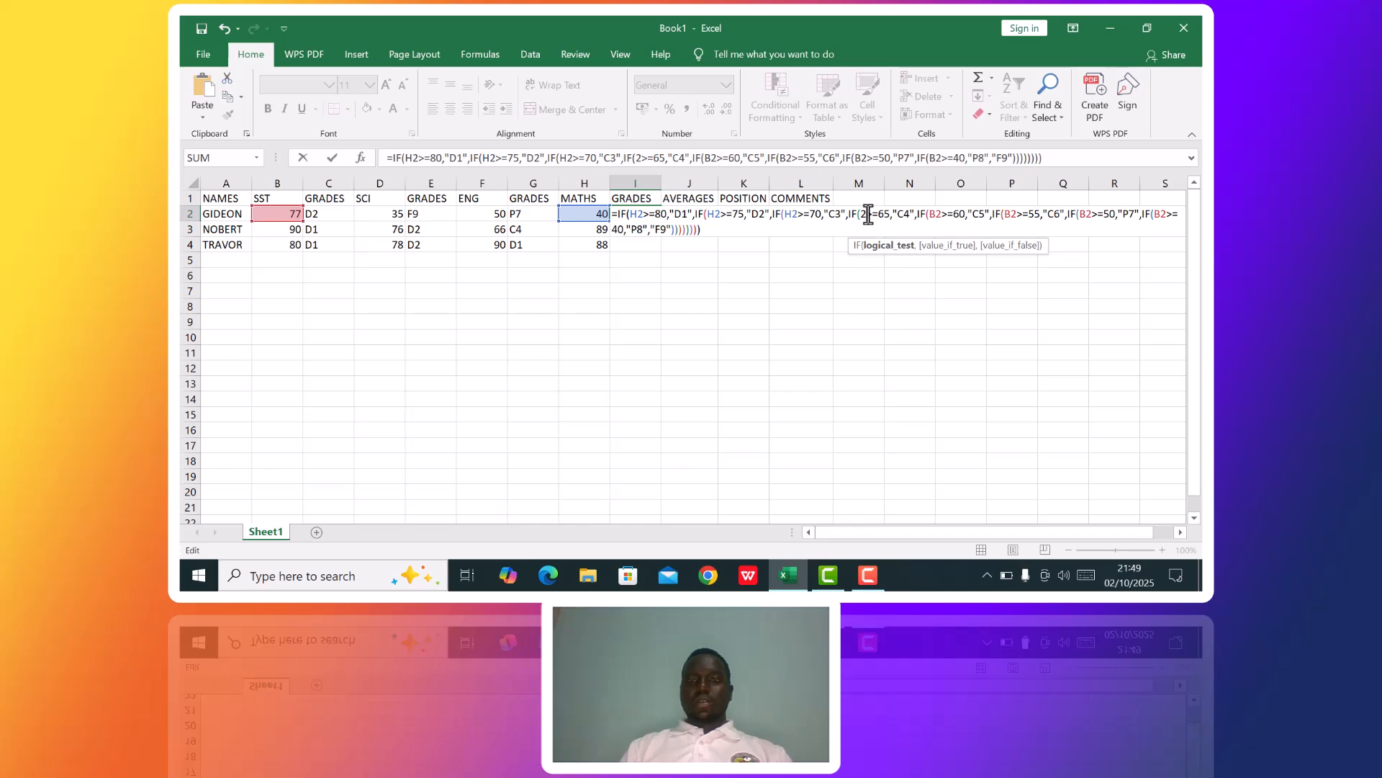
pyautogui.press('Delete')
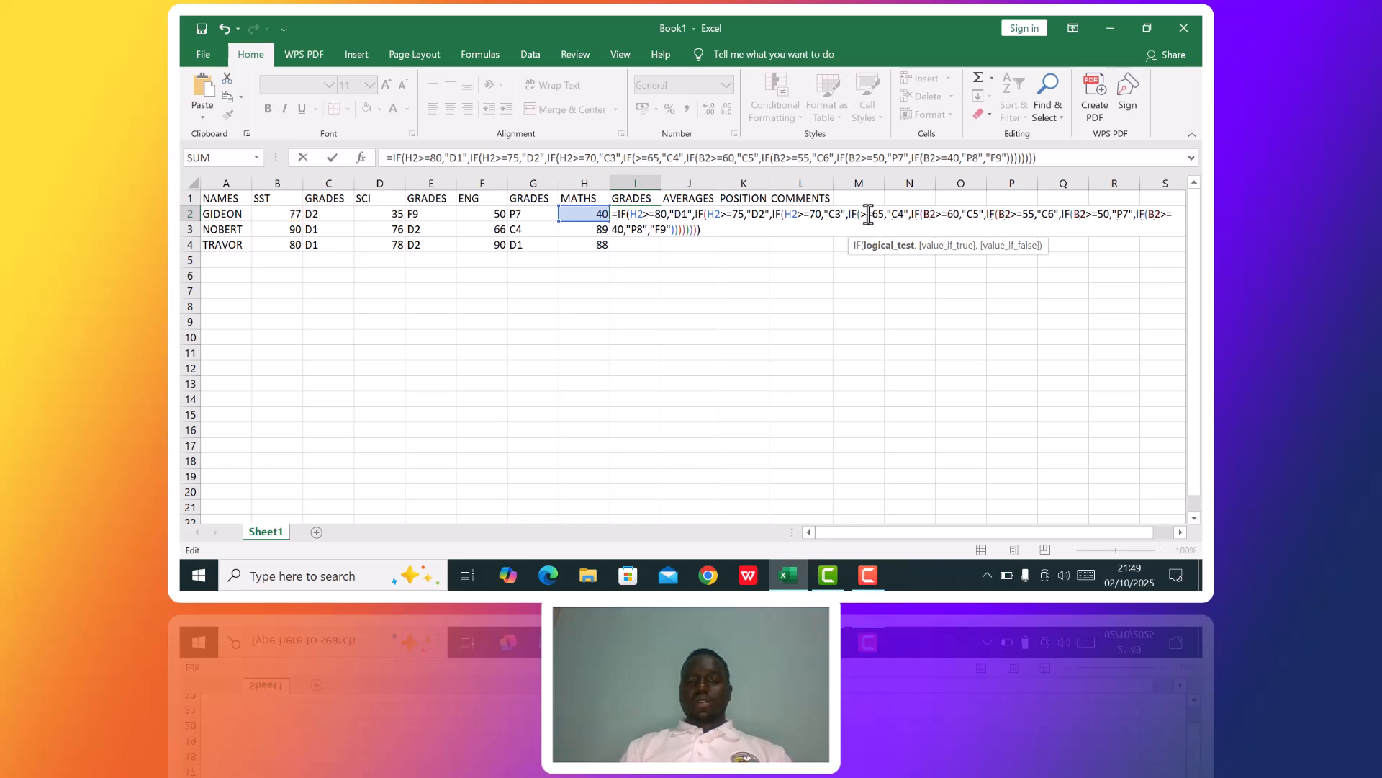
pyautogui.write('H2')
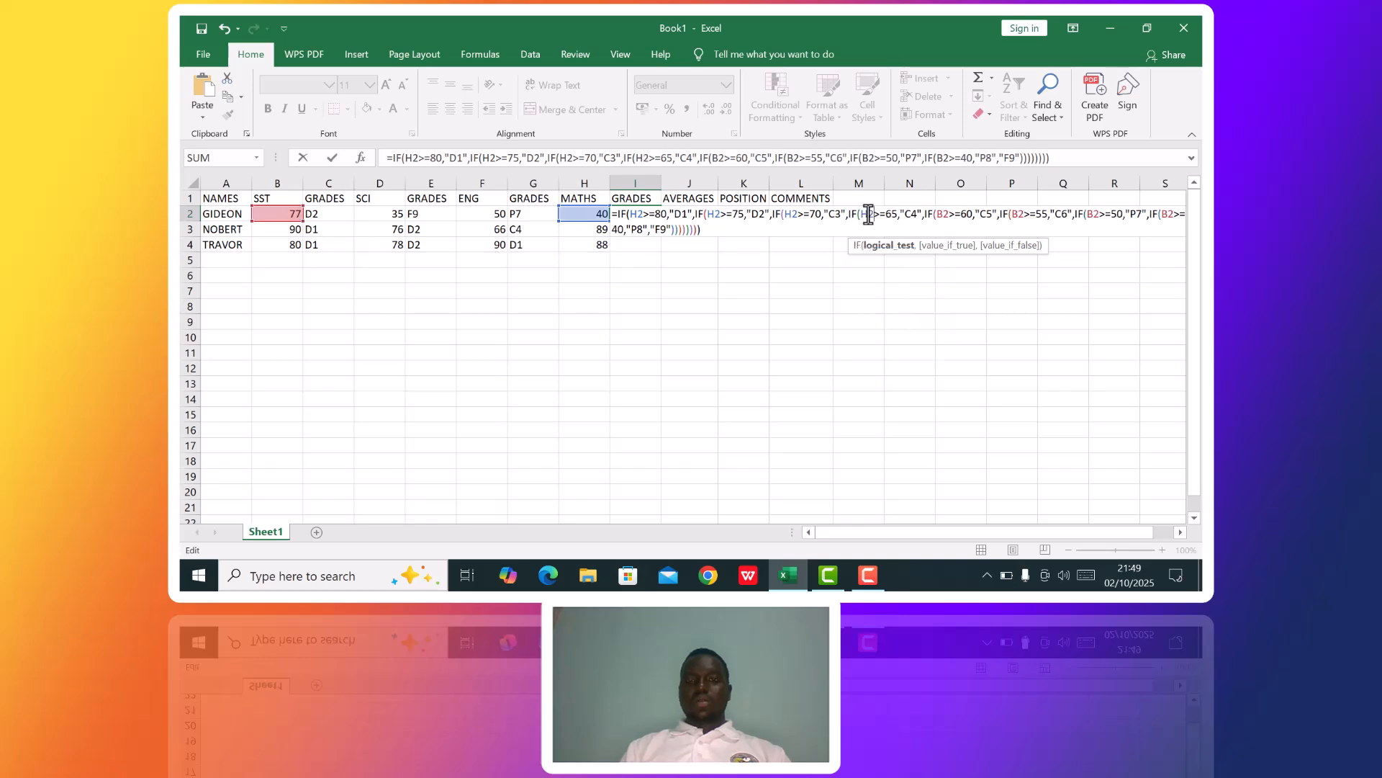
pyautogui.click(939, 214)
pyautogui.press('Delete')
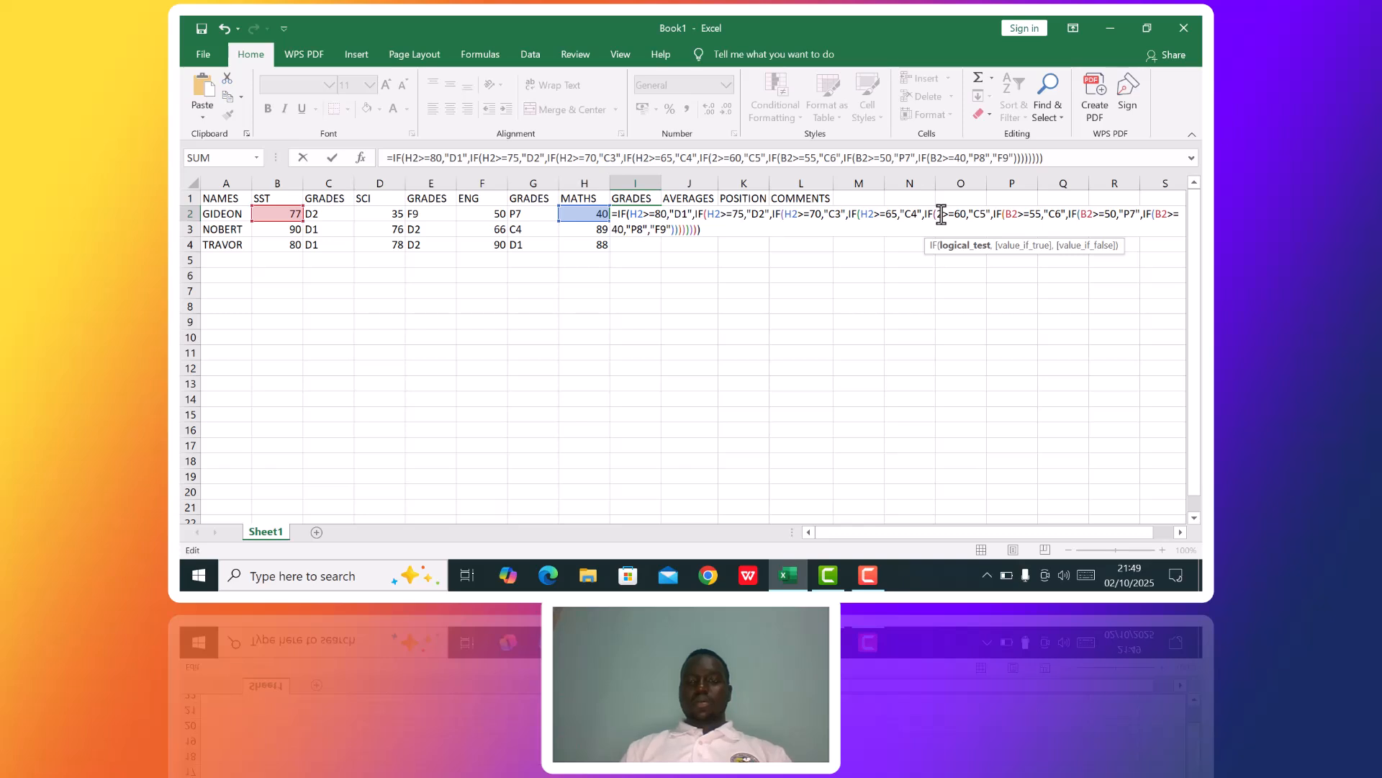
pyautogui.write('H')
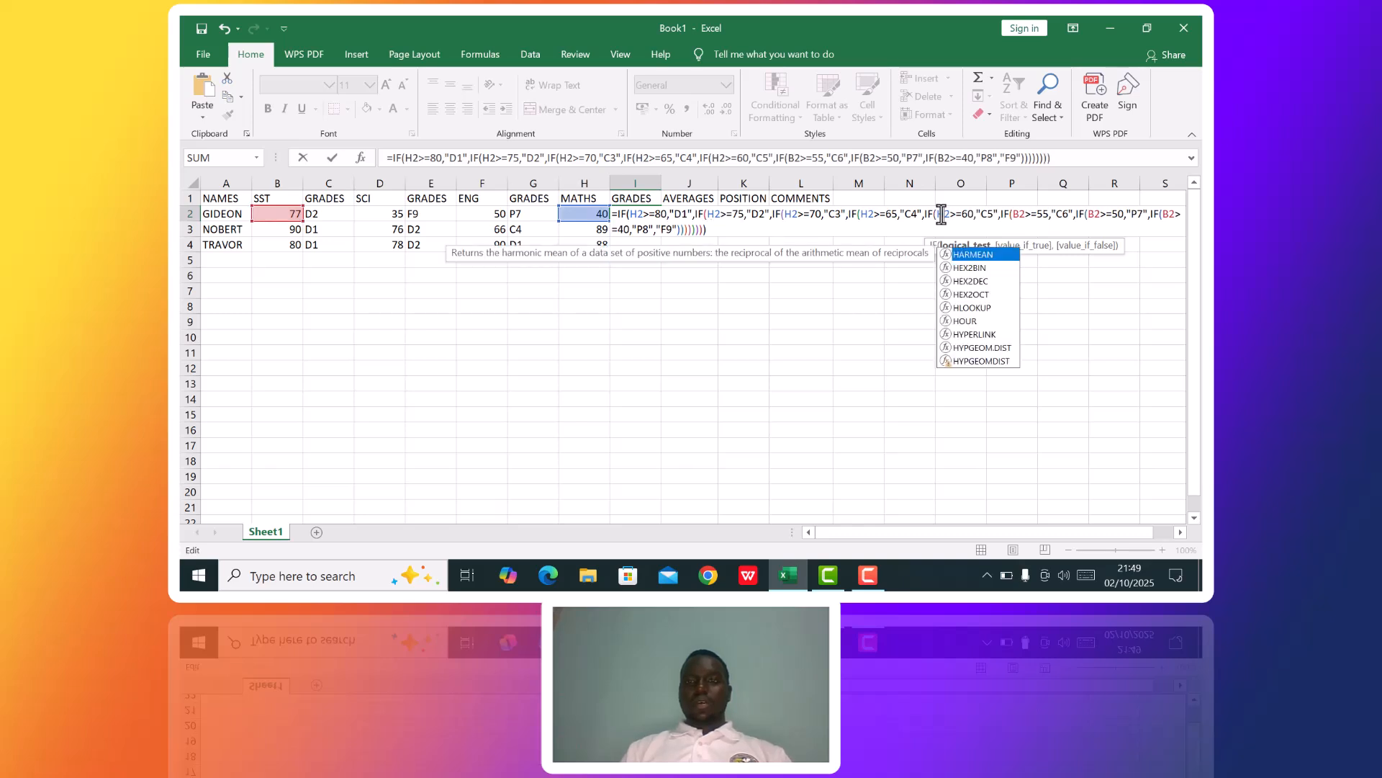
pyautogui.click(1019, 214)
pyautogui.press('Delete')
pyautogui.write('H')
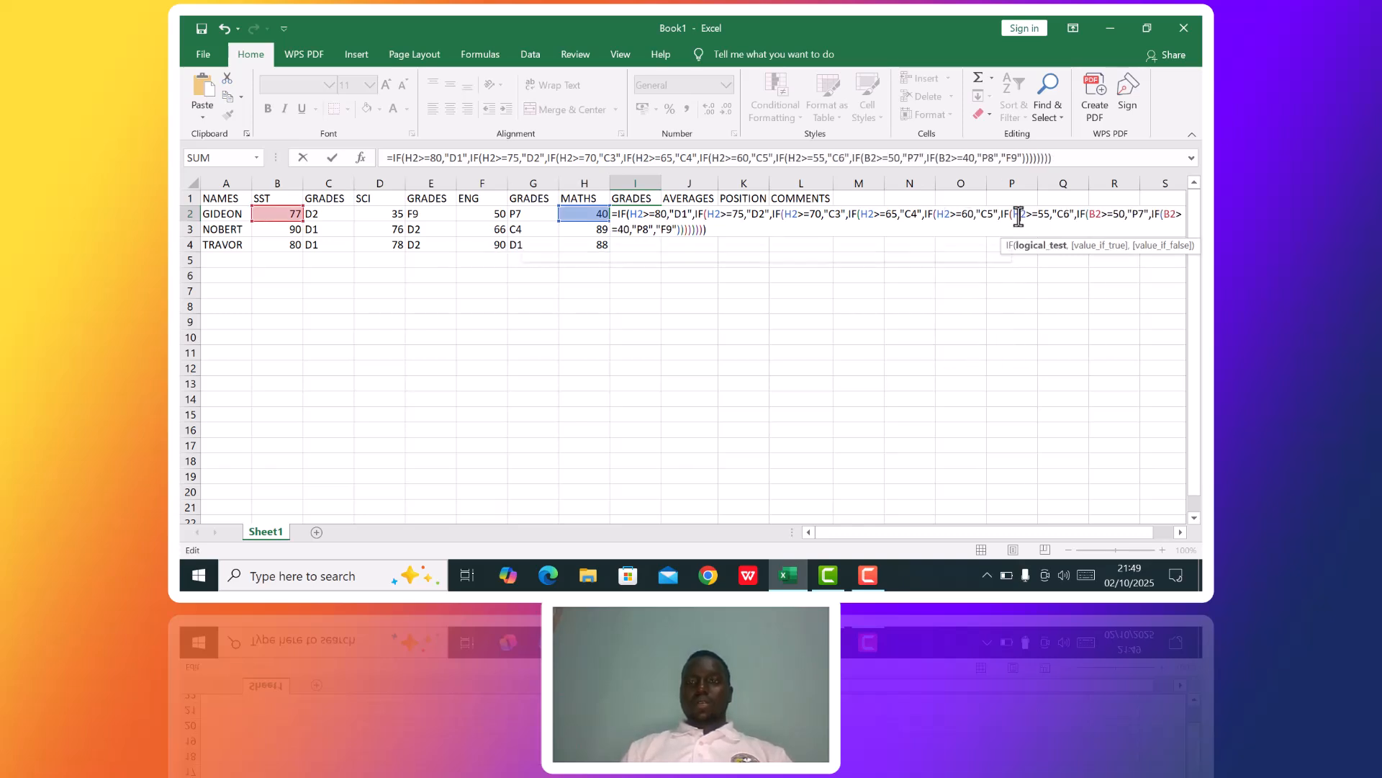
# Point the >=50 and >=40 tests of the I2 formula at H2 and fill the finished formula down through I4.
pyautogui.click(1096, 214)
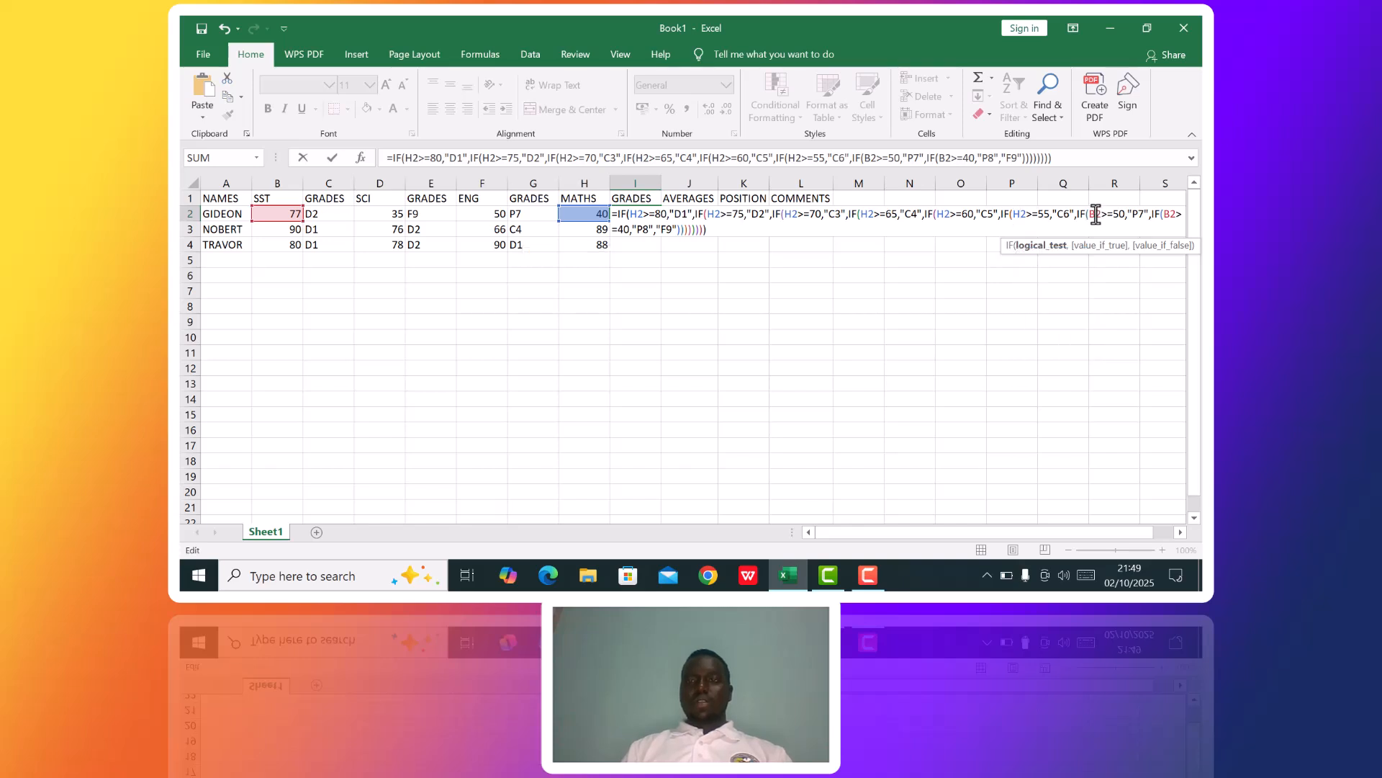
pyautogui.press('Delete')
pyautogui.write('H')
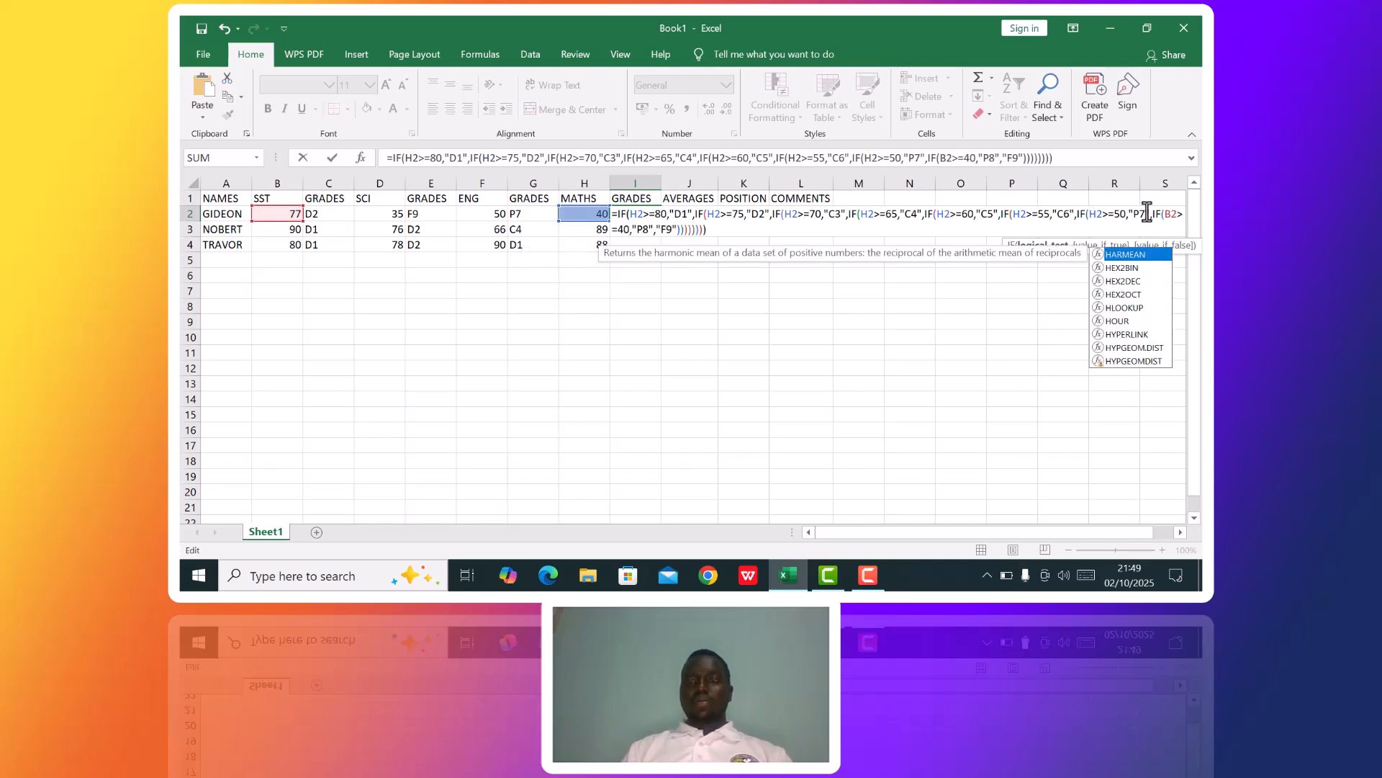
pyautogui.click(1172, 216)
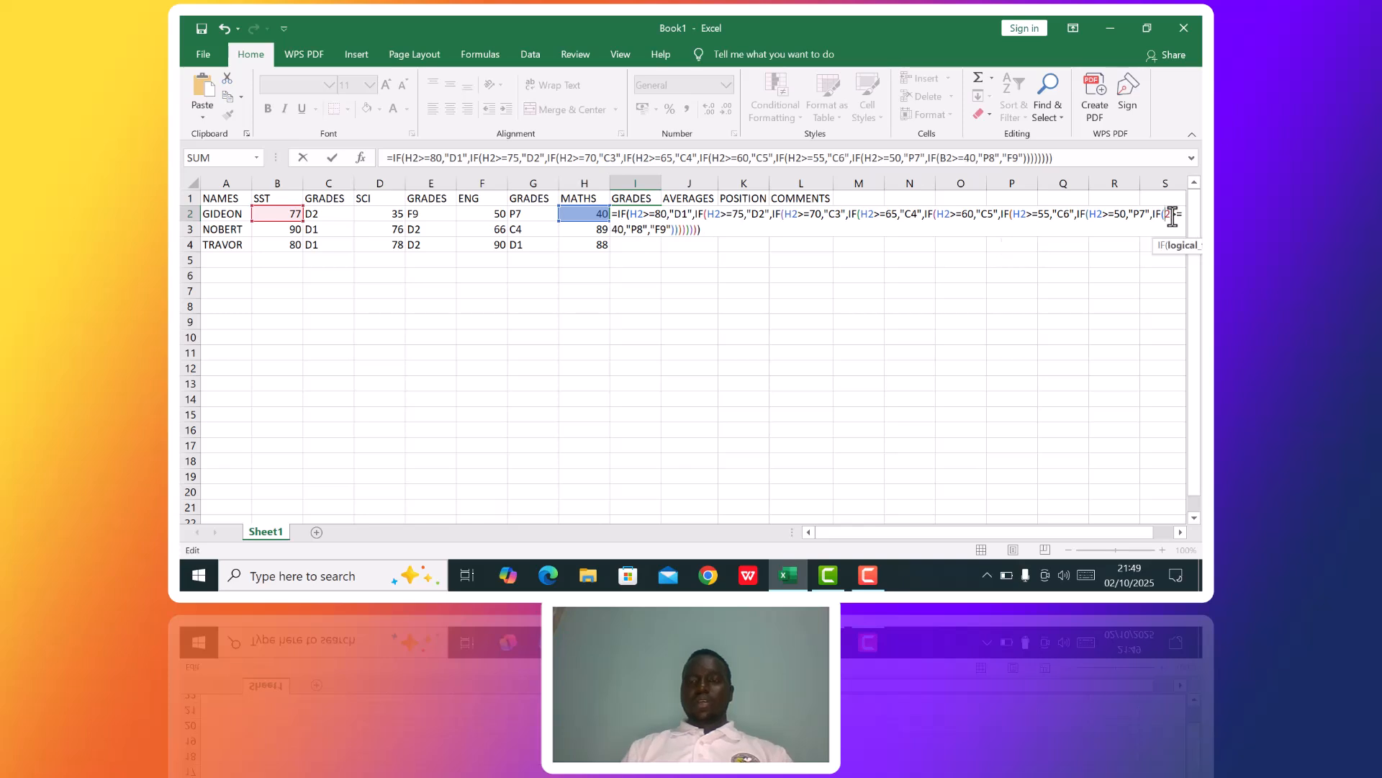
pyautogui.press('Delete')
pyautogui.write('H')
pyautogui.press('Return')
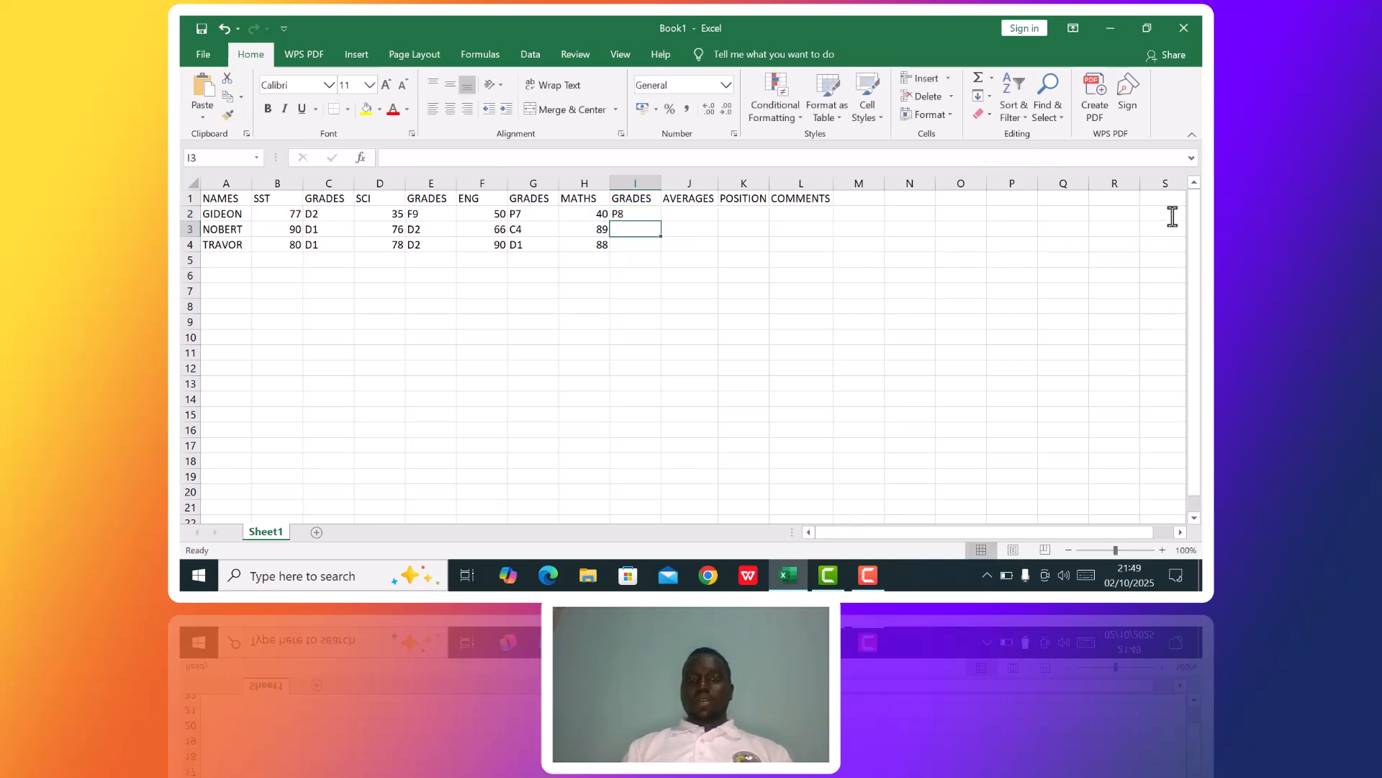
pyautogui.click(654, 213)
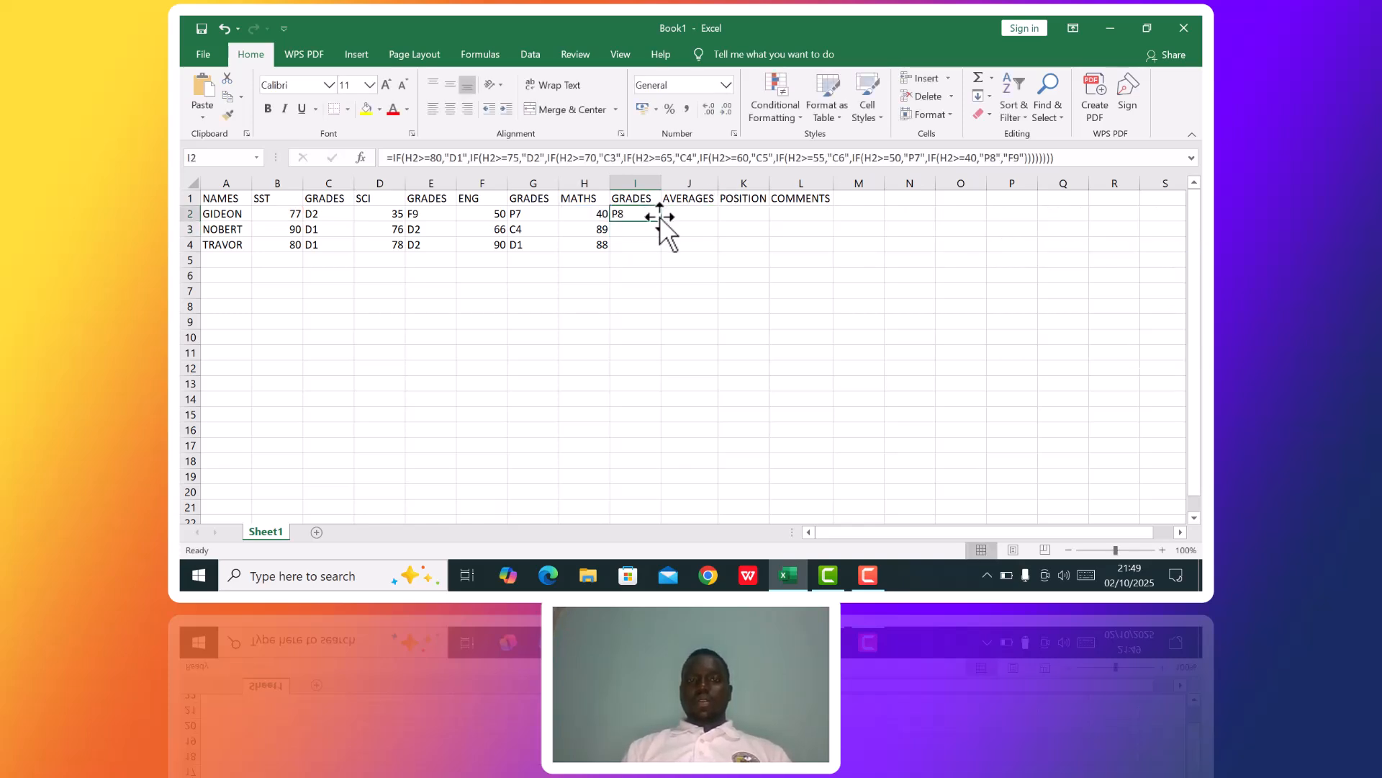
pyautogui.moveTo(660, 220); pyautogui.dragTo(660, 249)
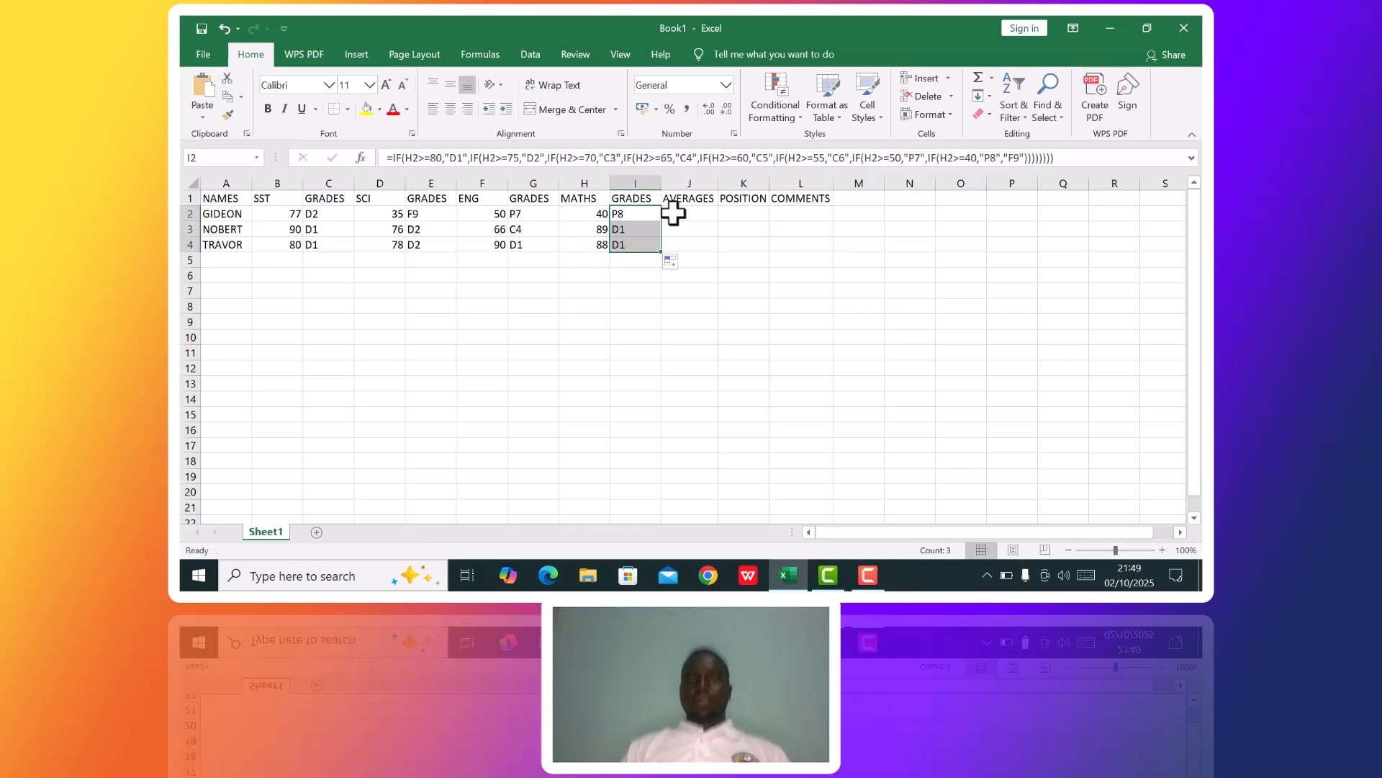
# Enter =AVERAGE(B2:H2) in J2 under AVERAGES and fill it down through J4.
pyautogui.click(673, 213)
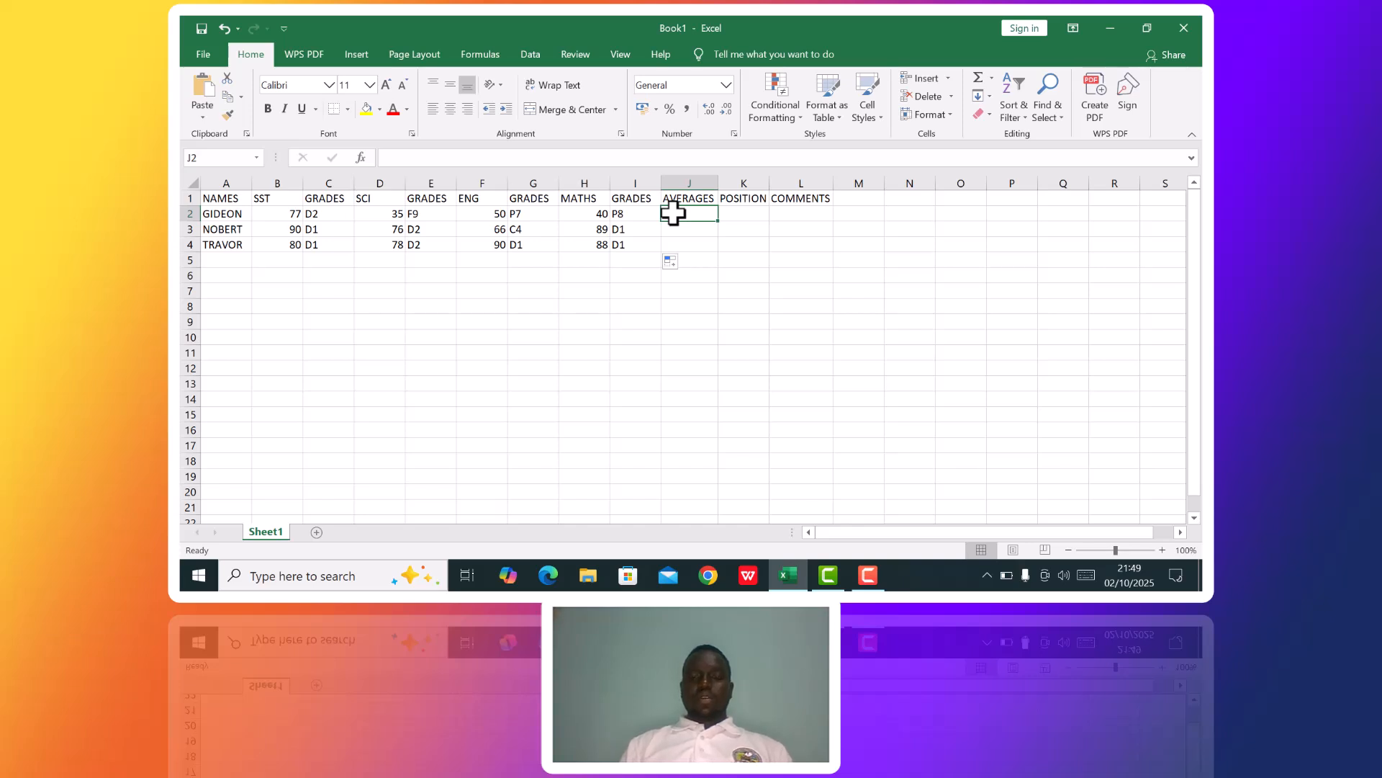
pyautogui.write('=AVERAGE(B2:H2')
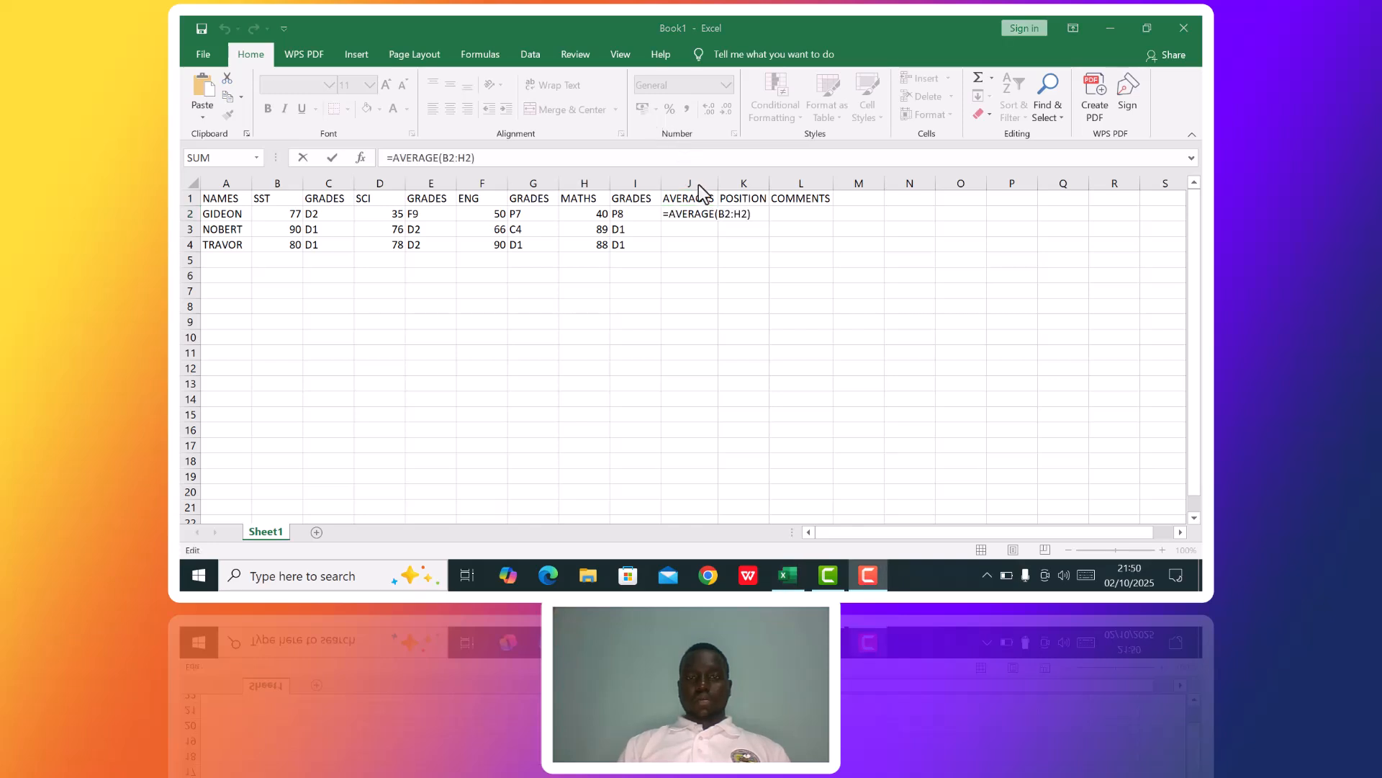
pyautogui.click(695, 212)
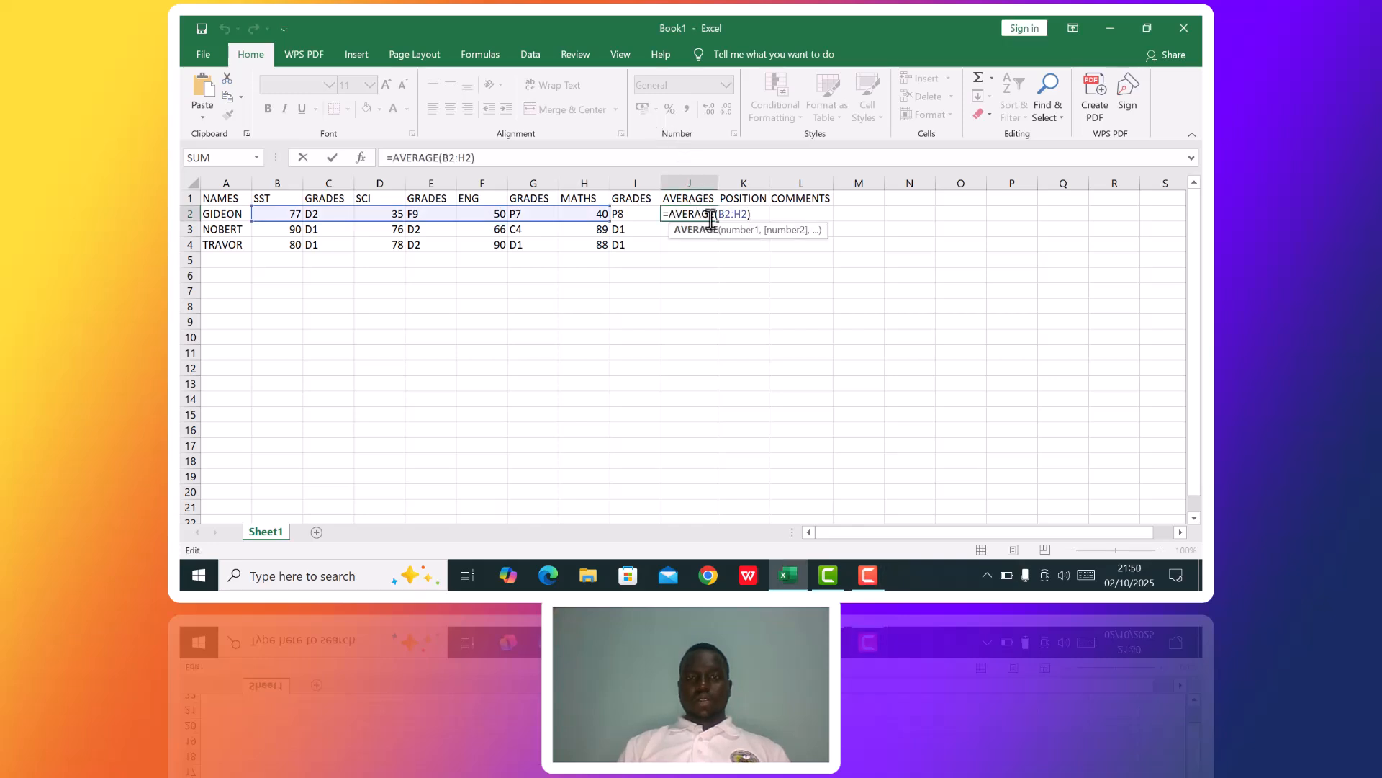
pyautogui.press('Return')
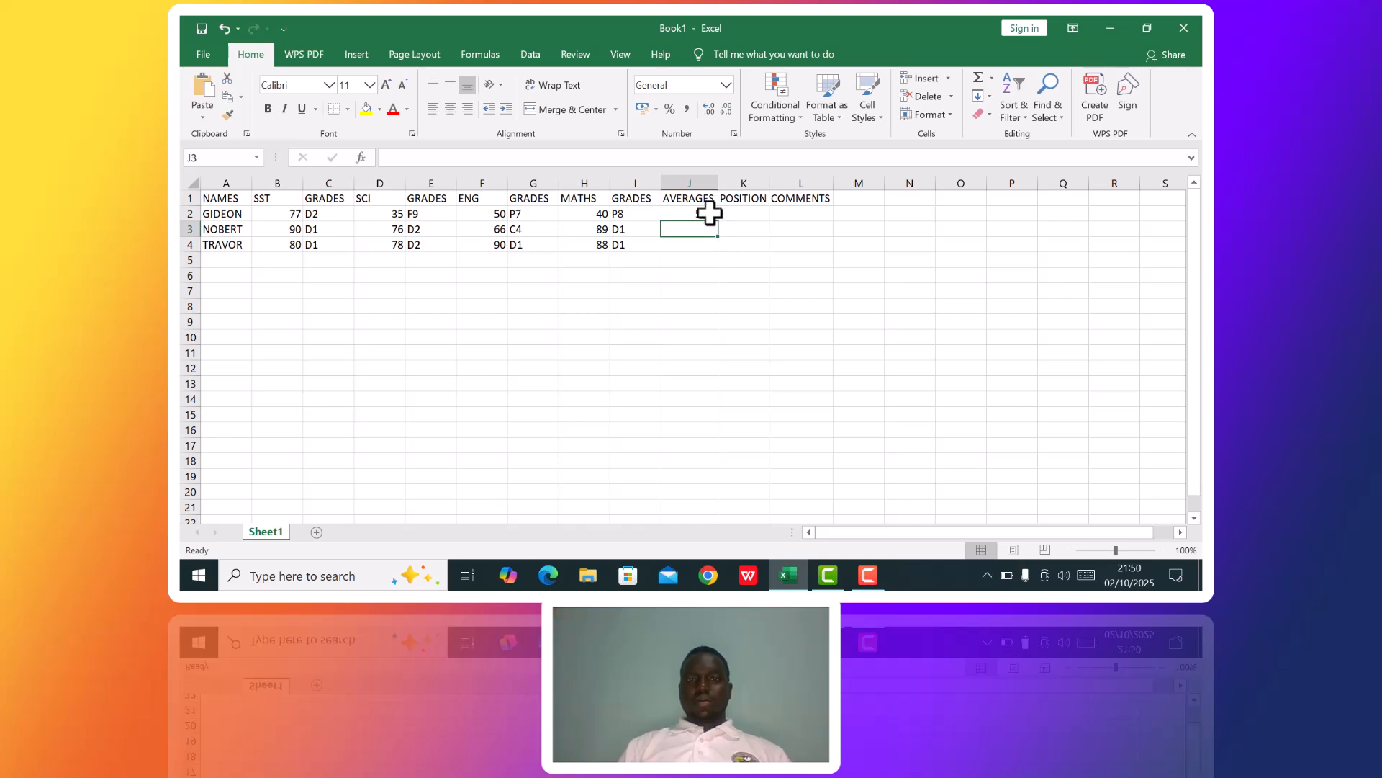
pyautogui.press('Up')
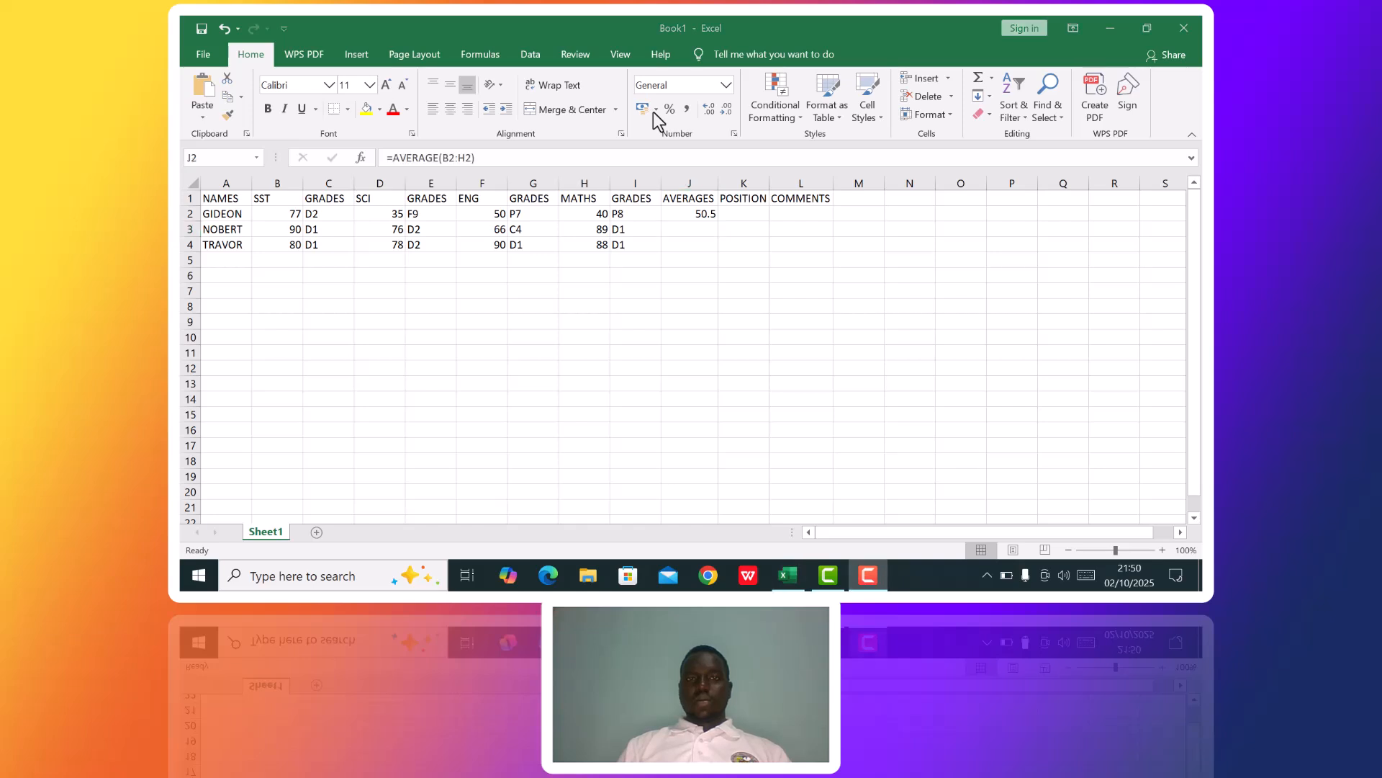
pyautogui.click(697, 212)
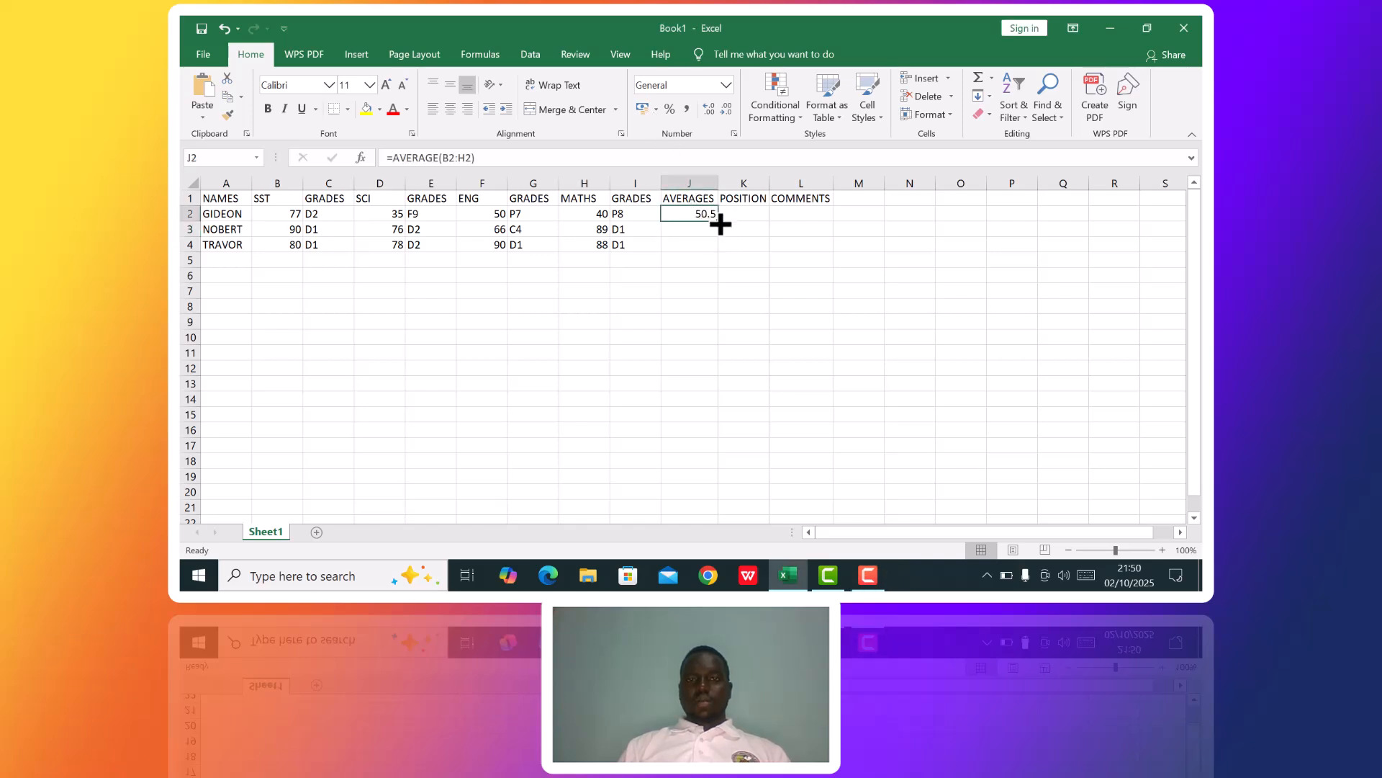
pyautogui.moveTo(720, 225); pyautogui.dragTo(719, 249)
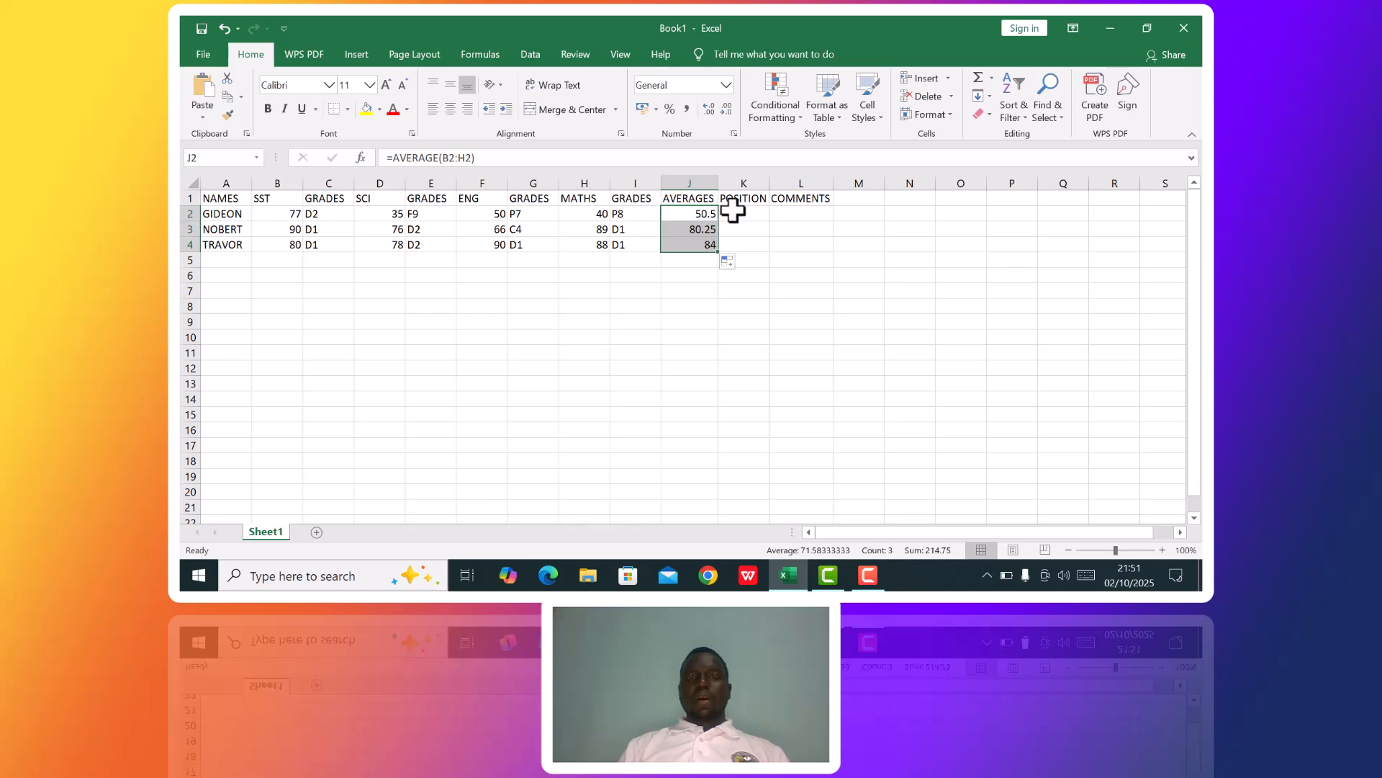
# Write the formula =RANK(J2,J2:J4,0) in K2 under POSITION to rank the averages in descending order.
pyautogui.click(732, 210)
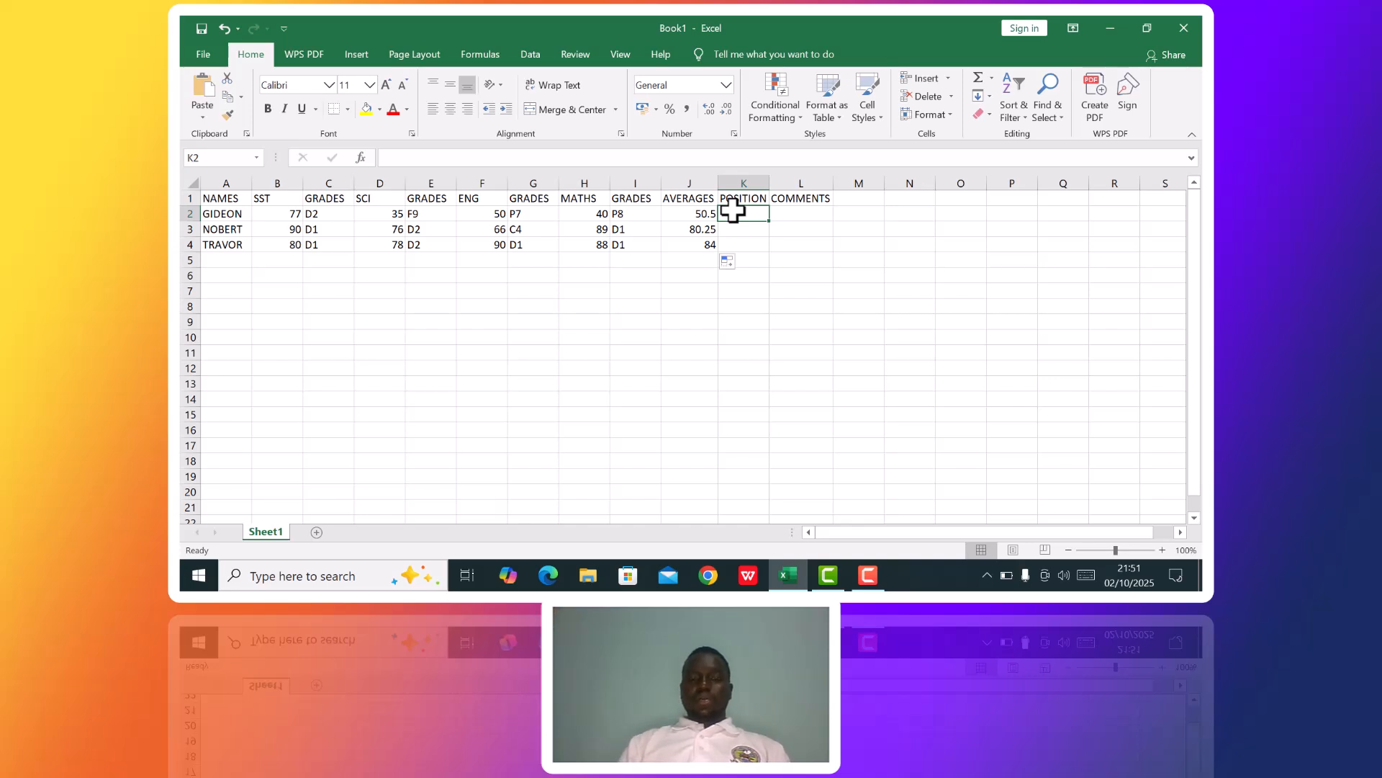
pyautogui.write('=')
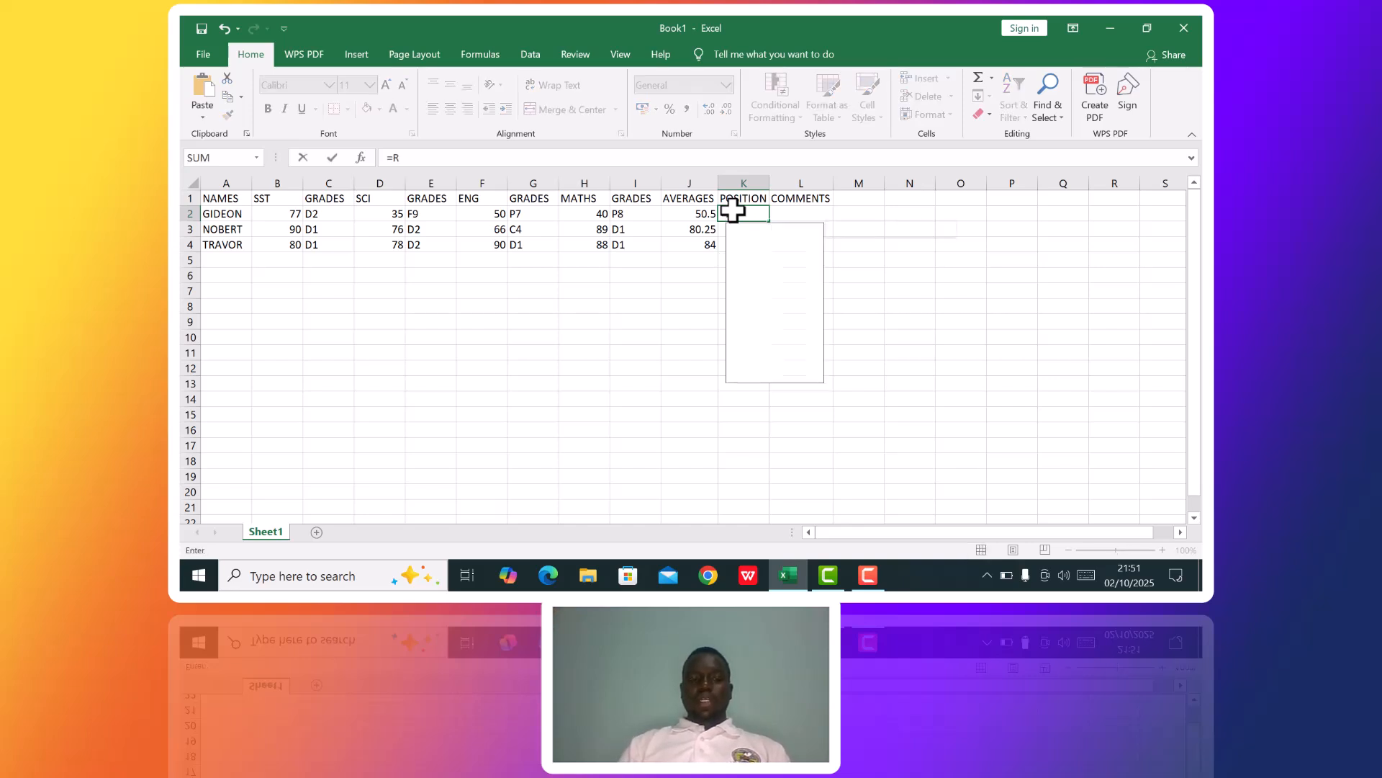
pyautogui.write('RANK')
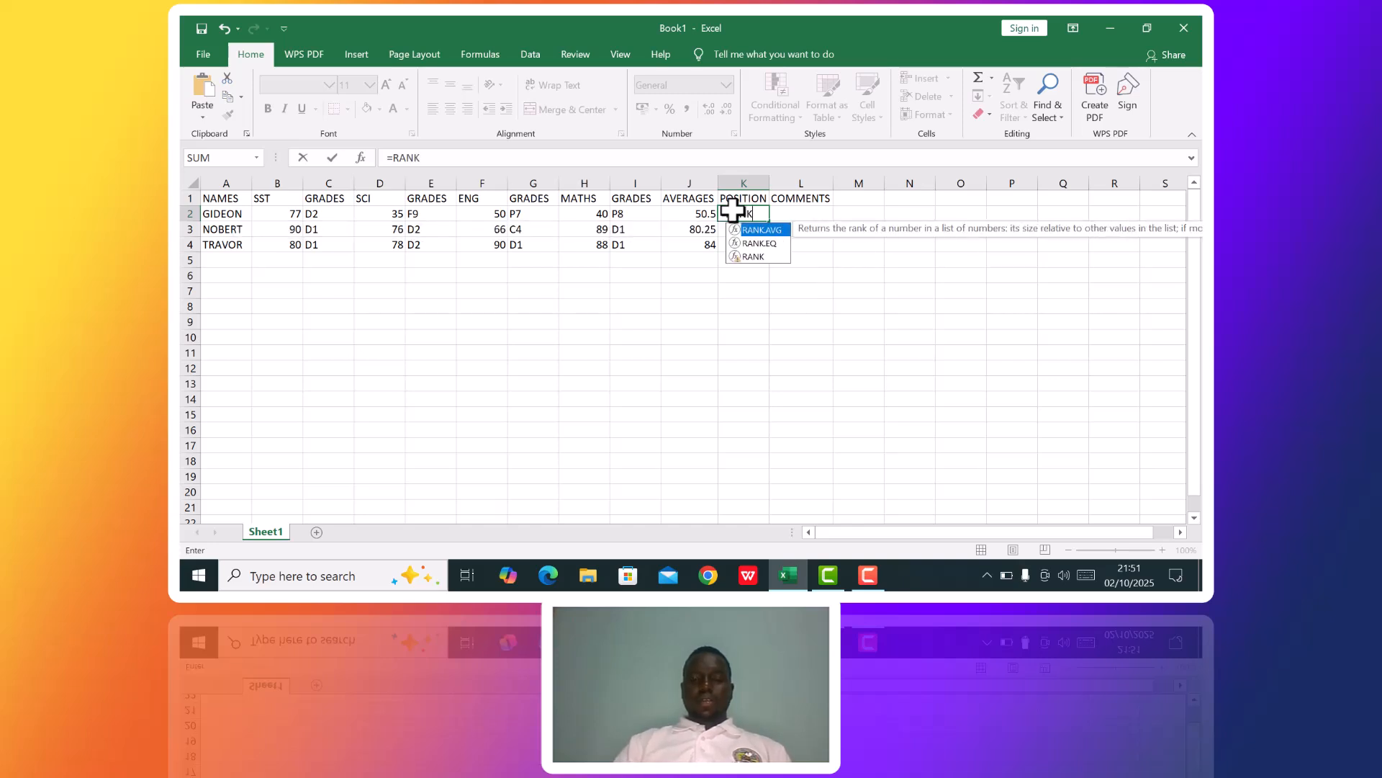
pyautogui.write('(')
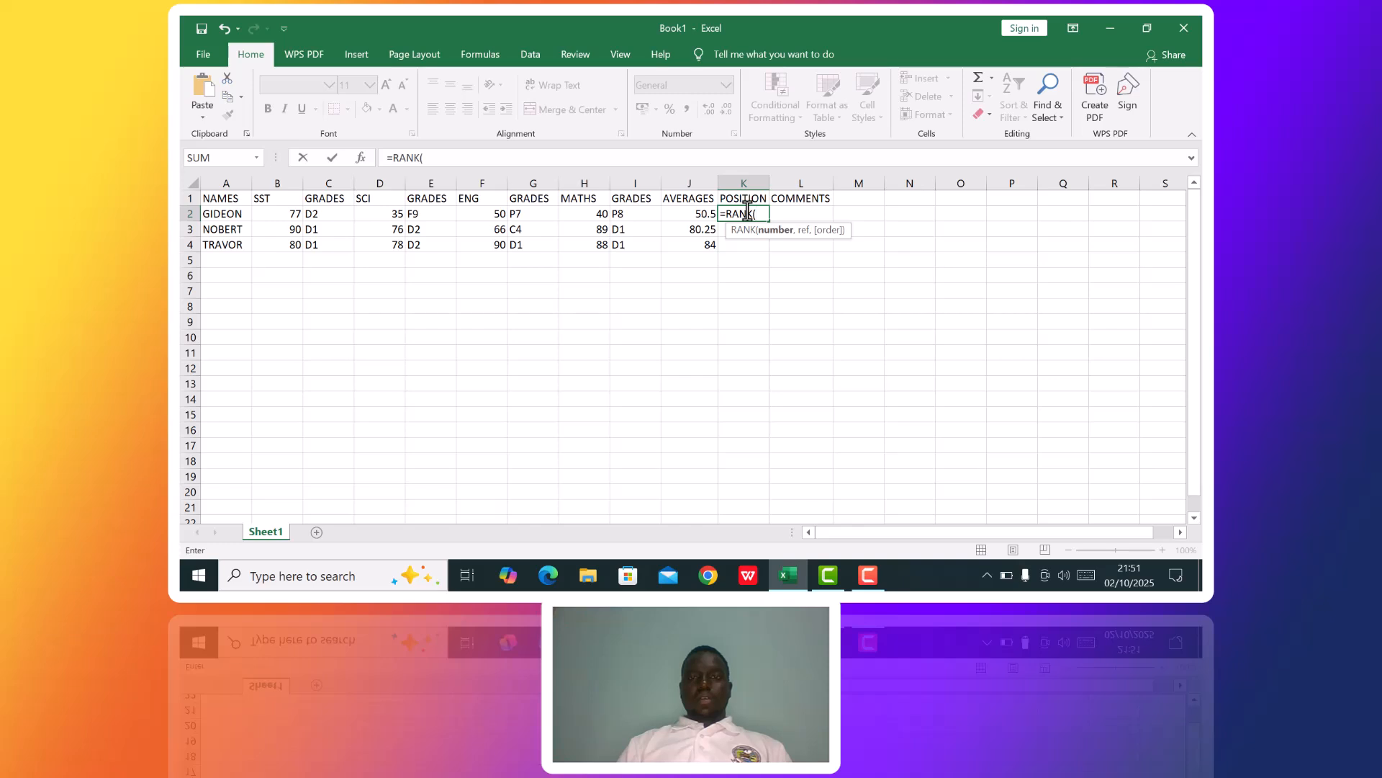
pyautogui.click(697, 214)
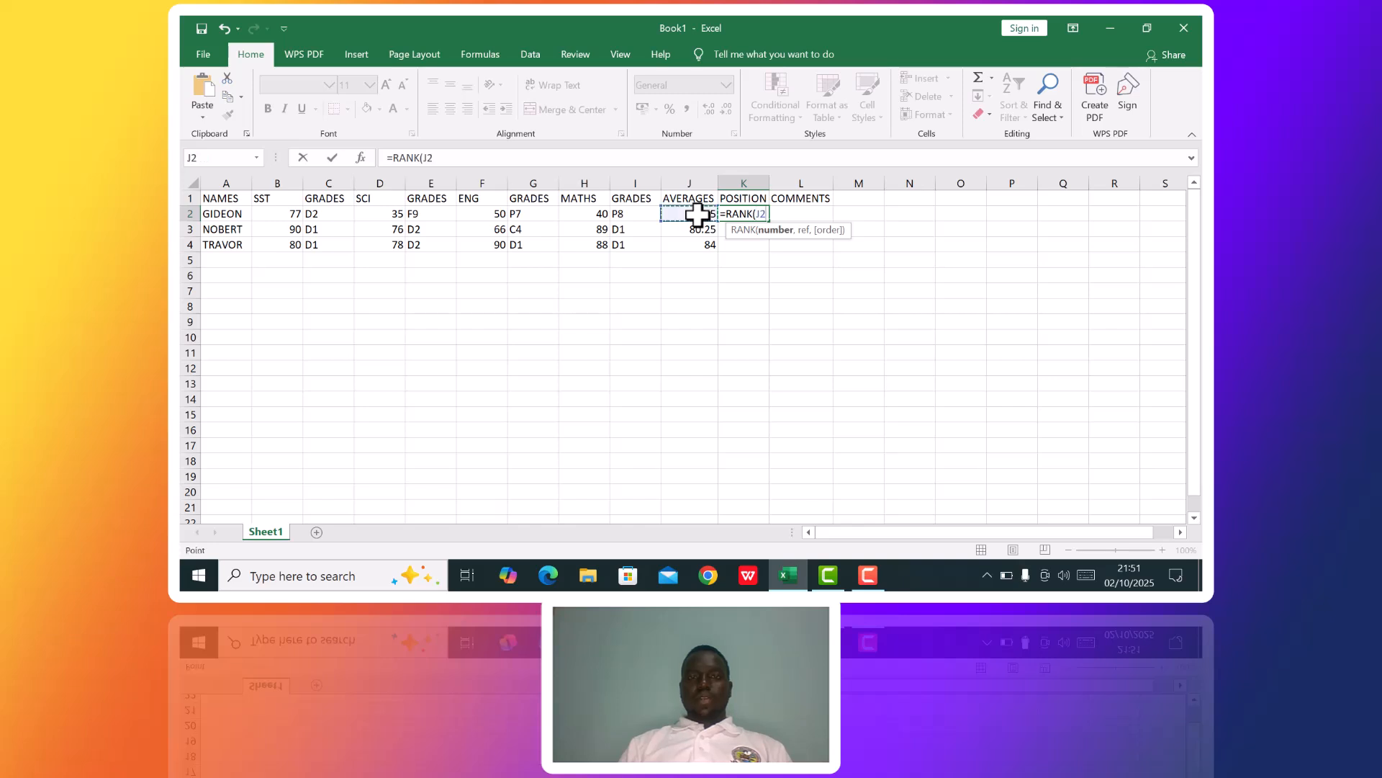
pyautogui.write(',')
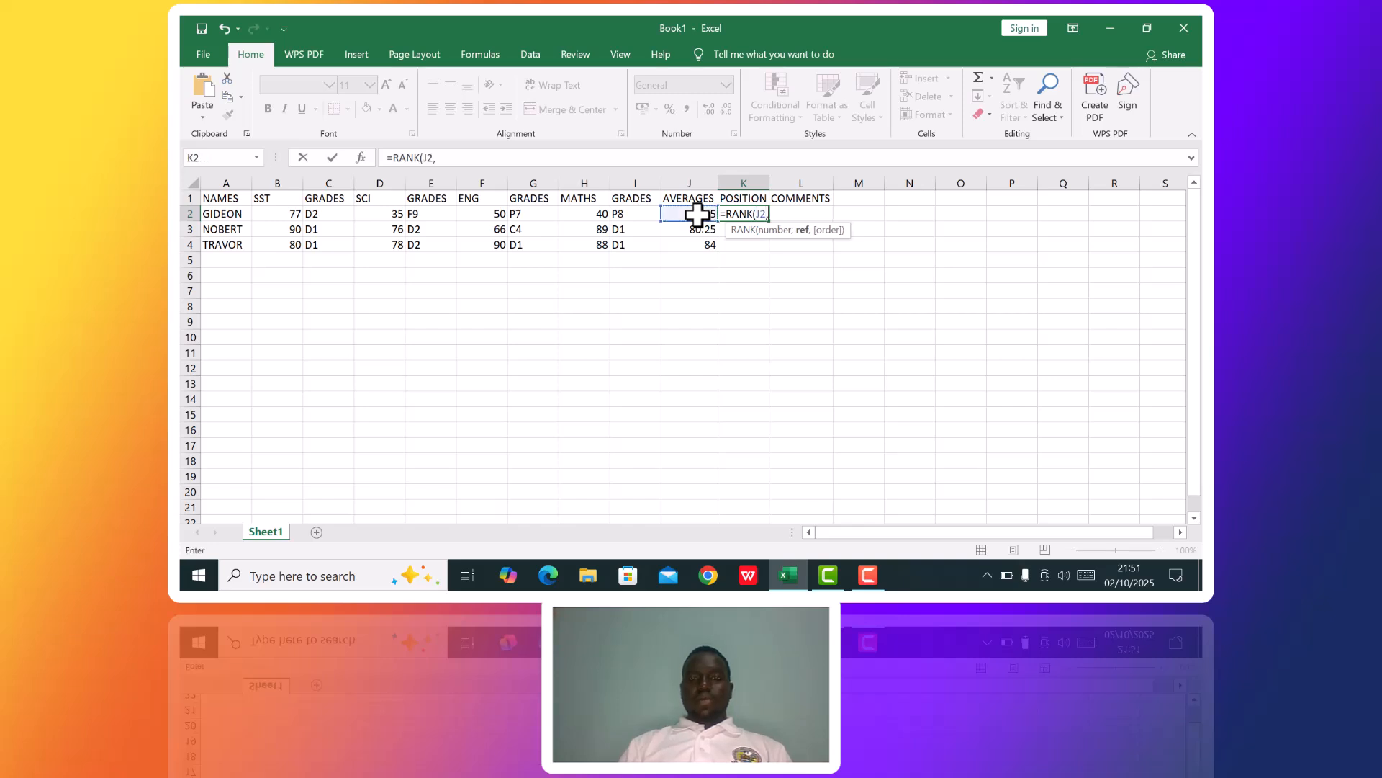
pyautogui.moveTo(699, 213); pyautogui.dragTo(702, 239)
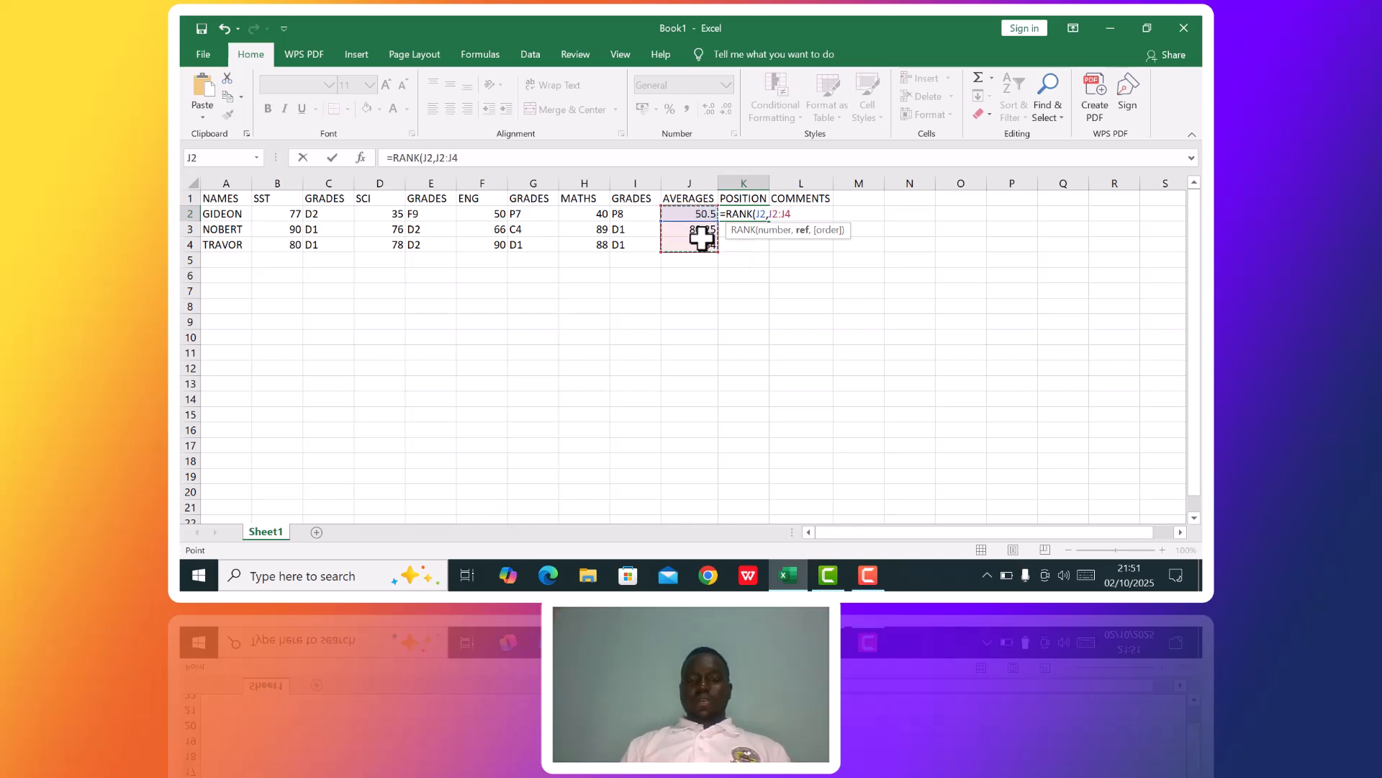
pyautogui.write(',')
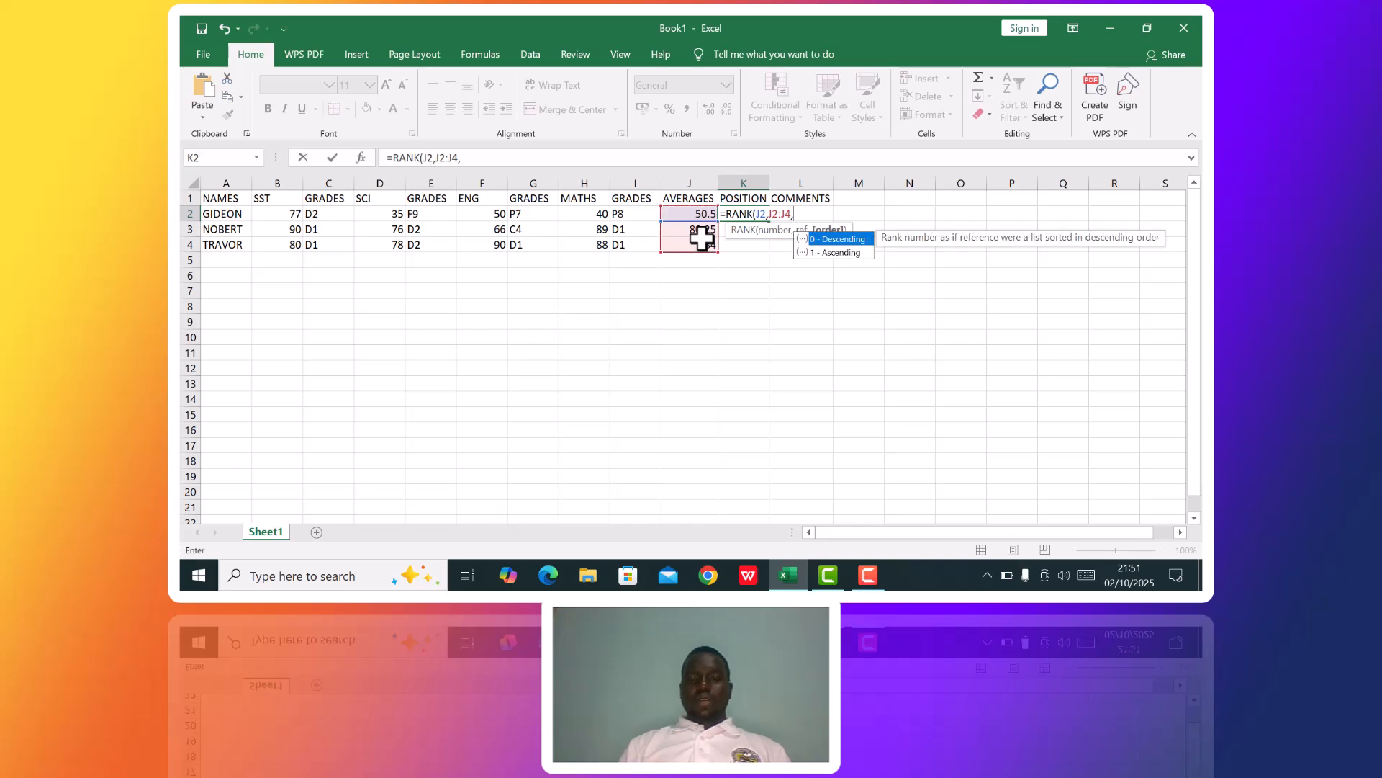
pyautogui.write('0')
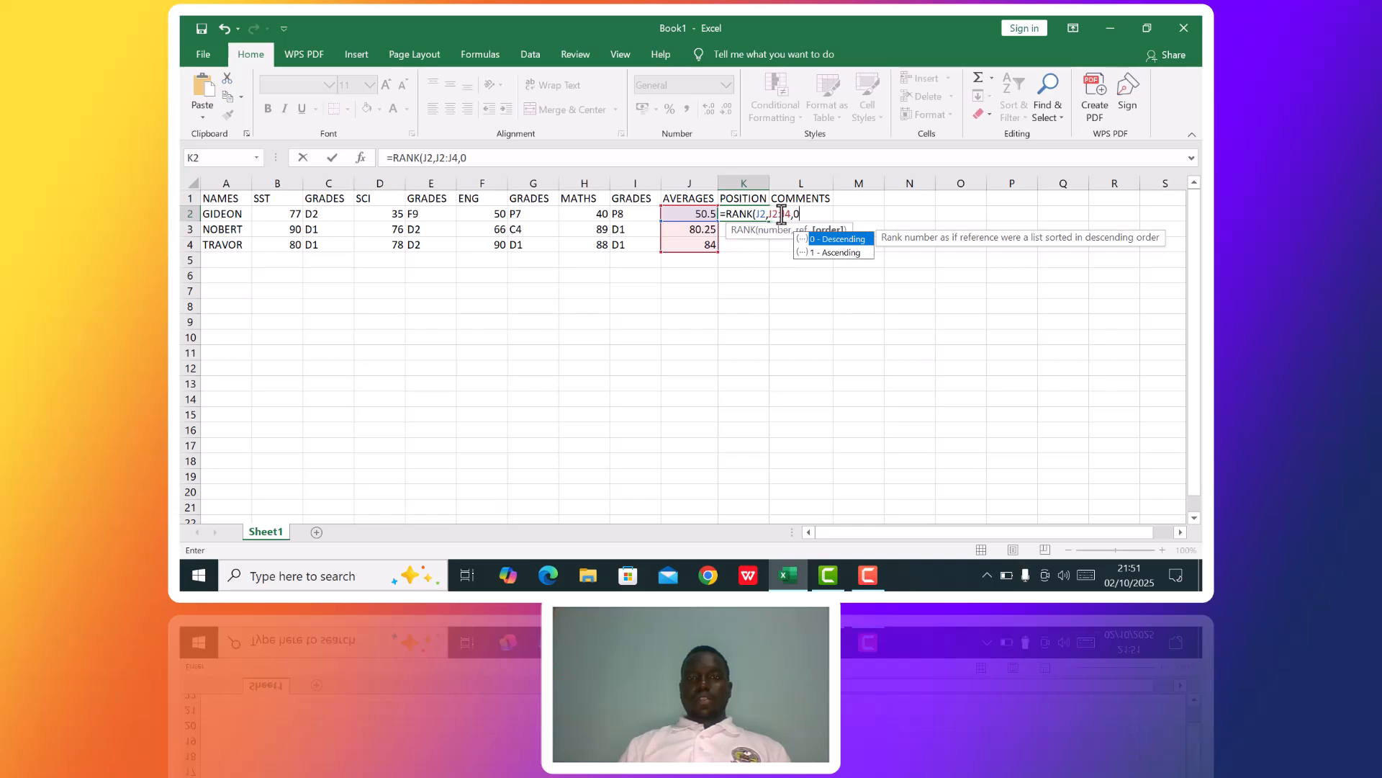
# Try to make the J2:J4 reference in the K2 formula absolute, and fill the RANK formula down through K4.
pyautogui.moveTo(788, 213); pyautogui.dragTo(768, 214)
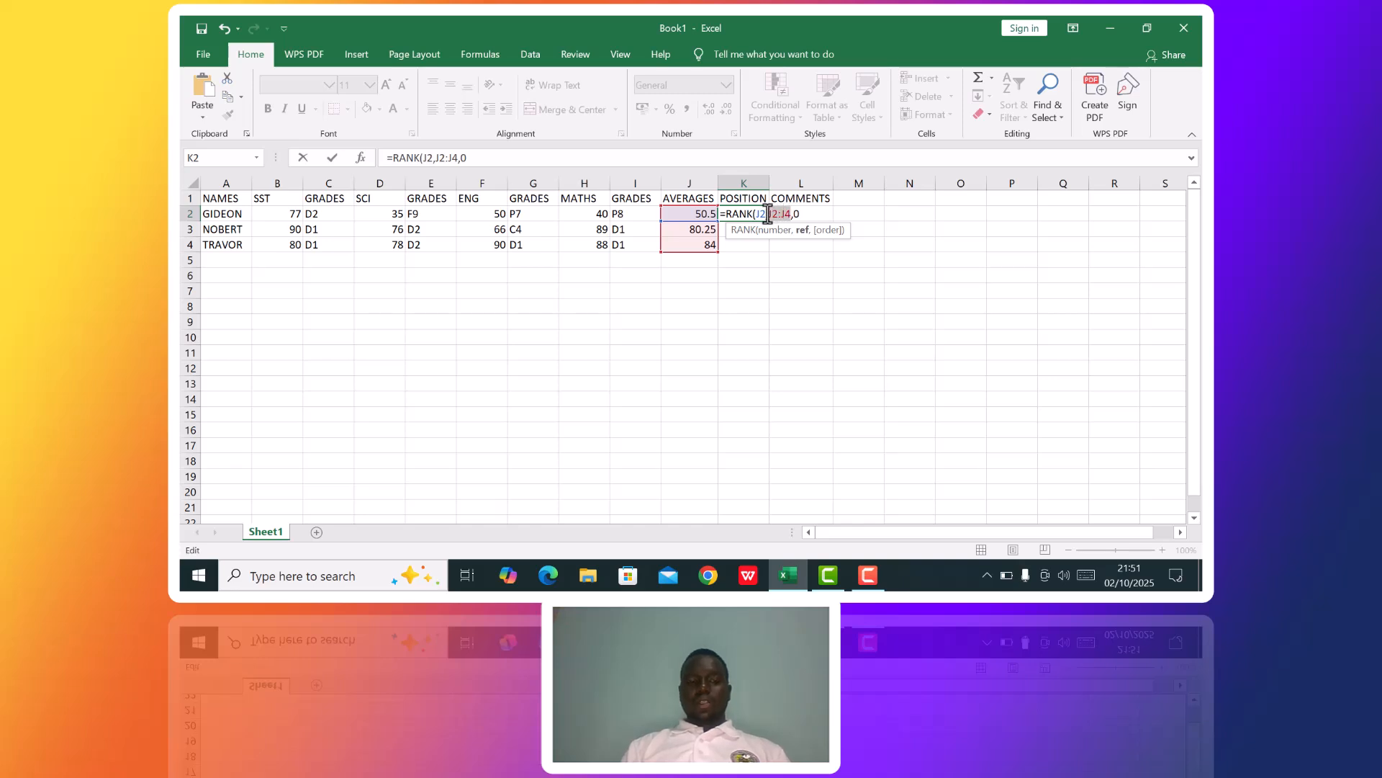
pyautogui.press('alt')
pyautogui.hotkey('alt', 'F4')
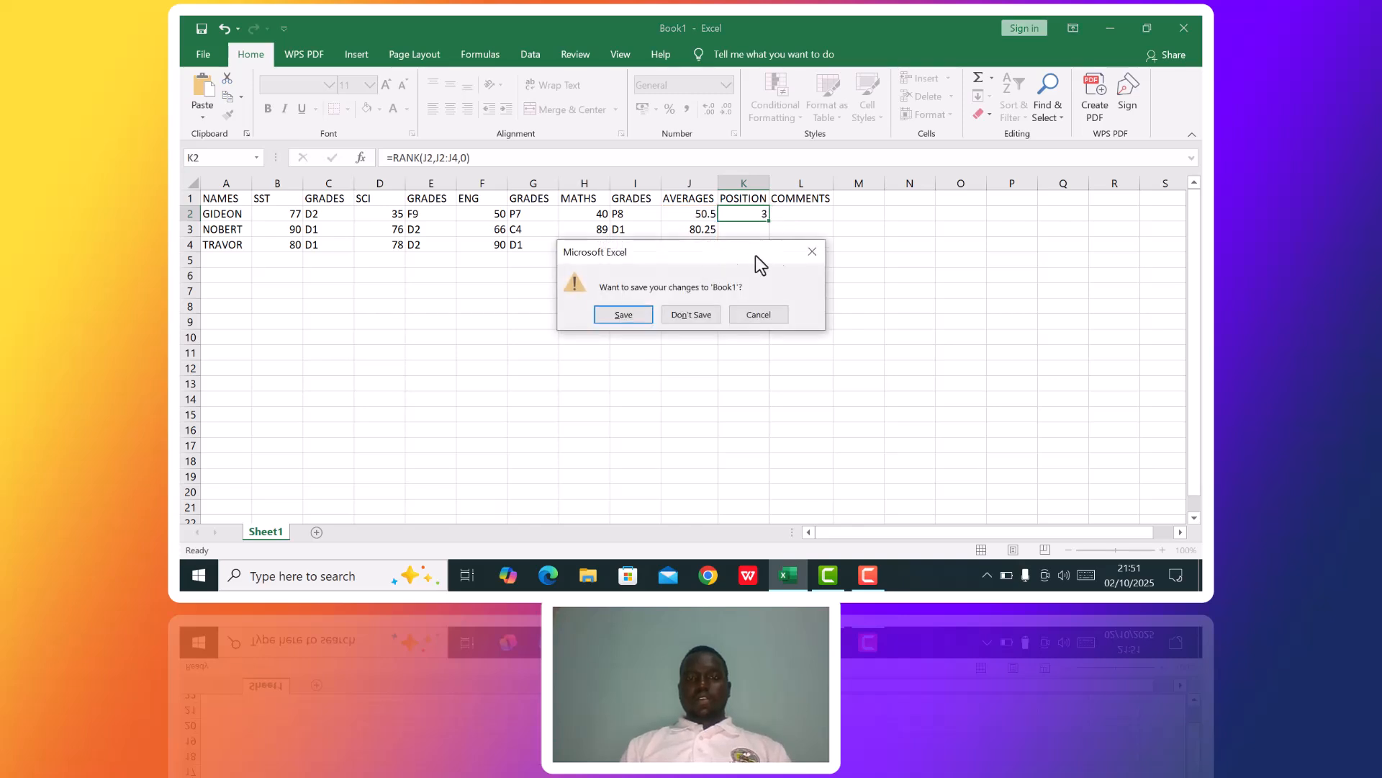
pyautogui.click(814, 250)
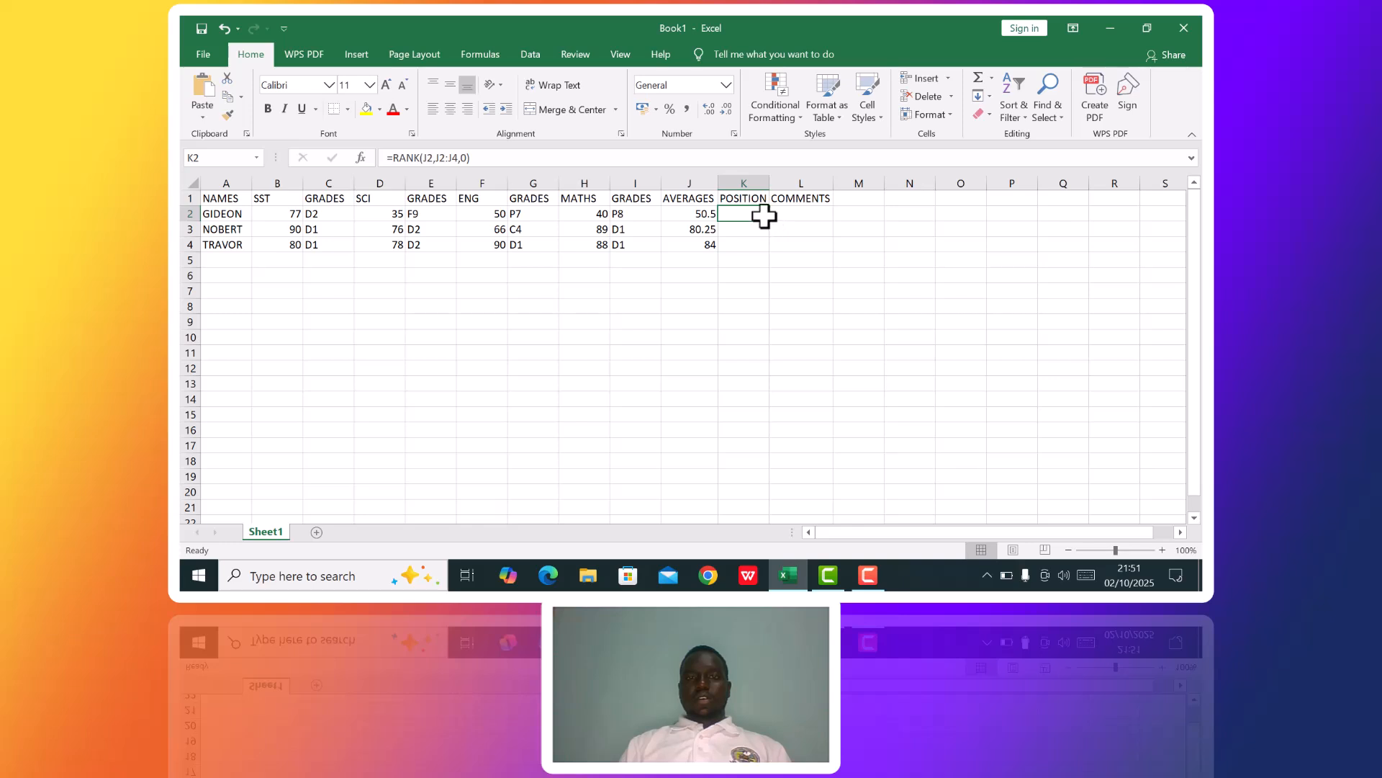
pyautogui.moveTo(769, 219); pyautogui.dragTo(771, 247)
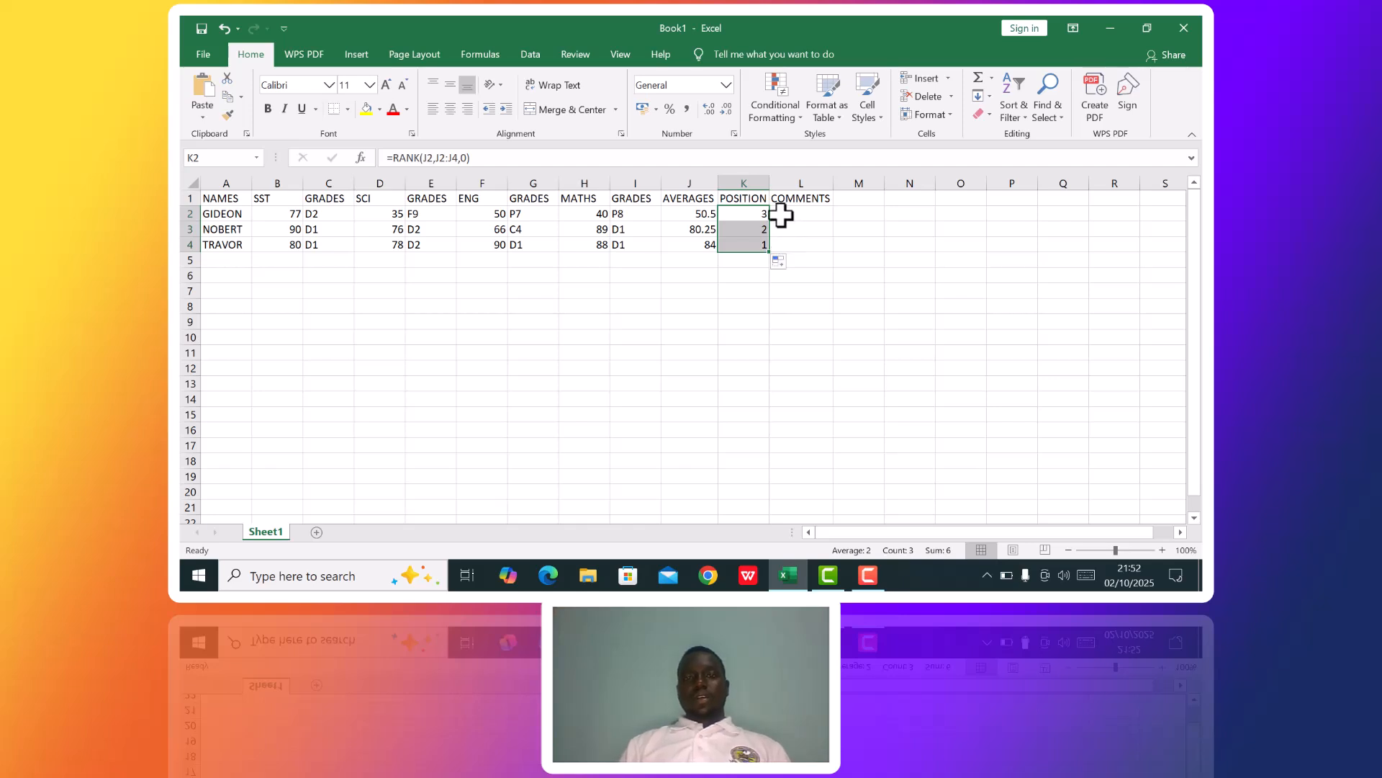
# Start an IF formula in L2 under COMMENTS with the test J2>=51.
pyautogui.press('Right')
pyautogui.write('=IF')
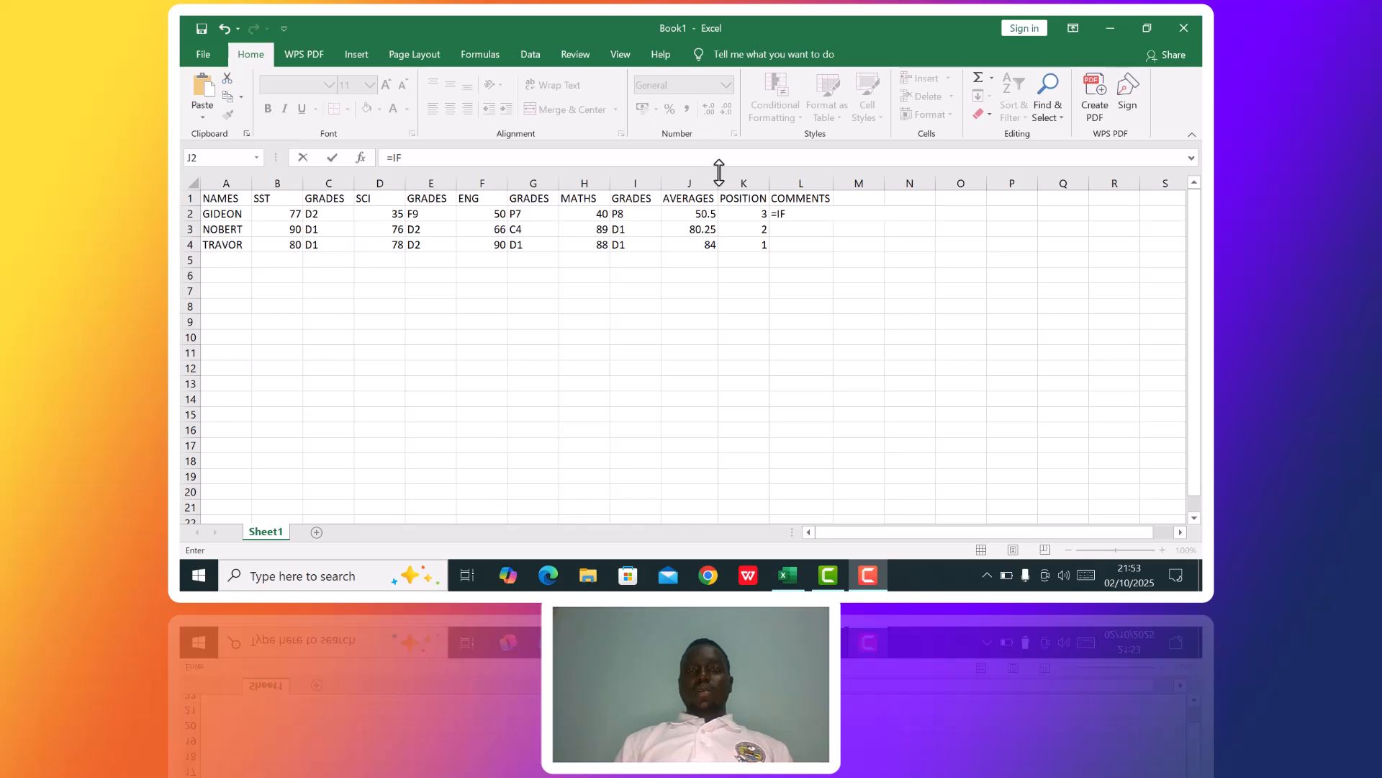
pyautogui.click(788, 215)
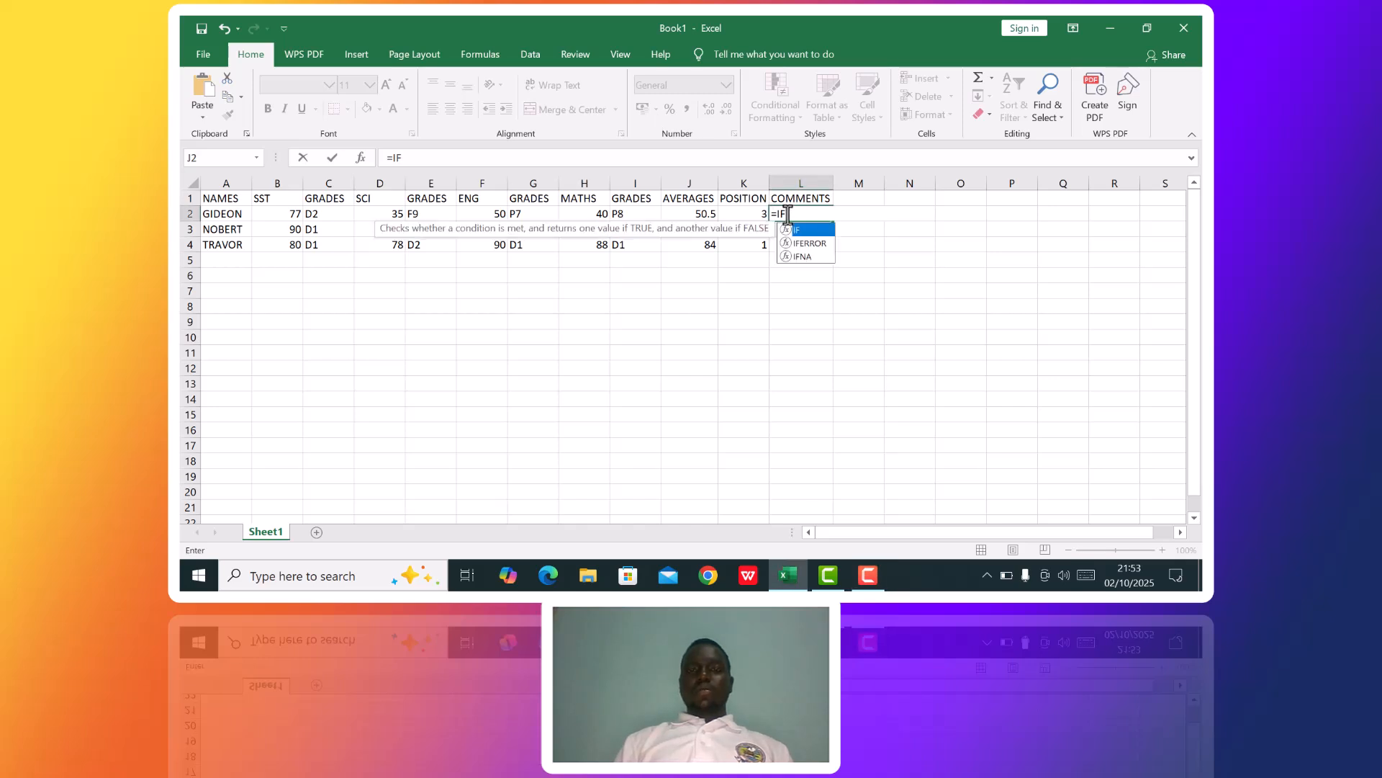
pyautogui.write('(')
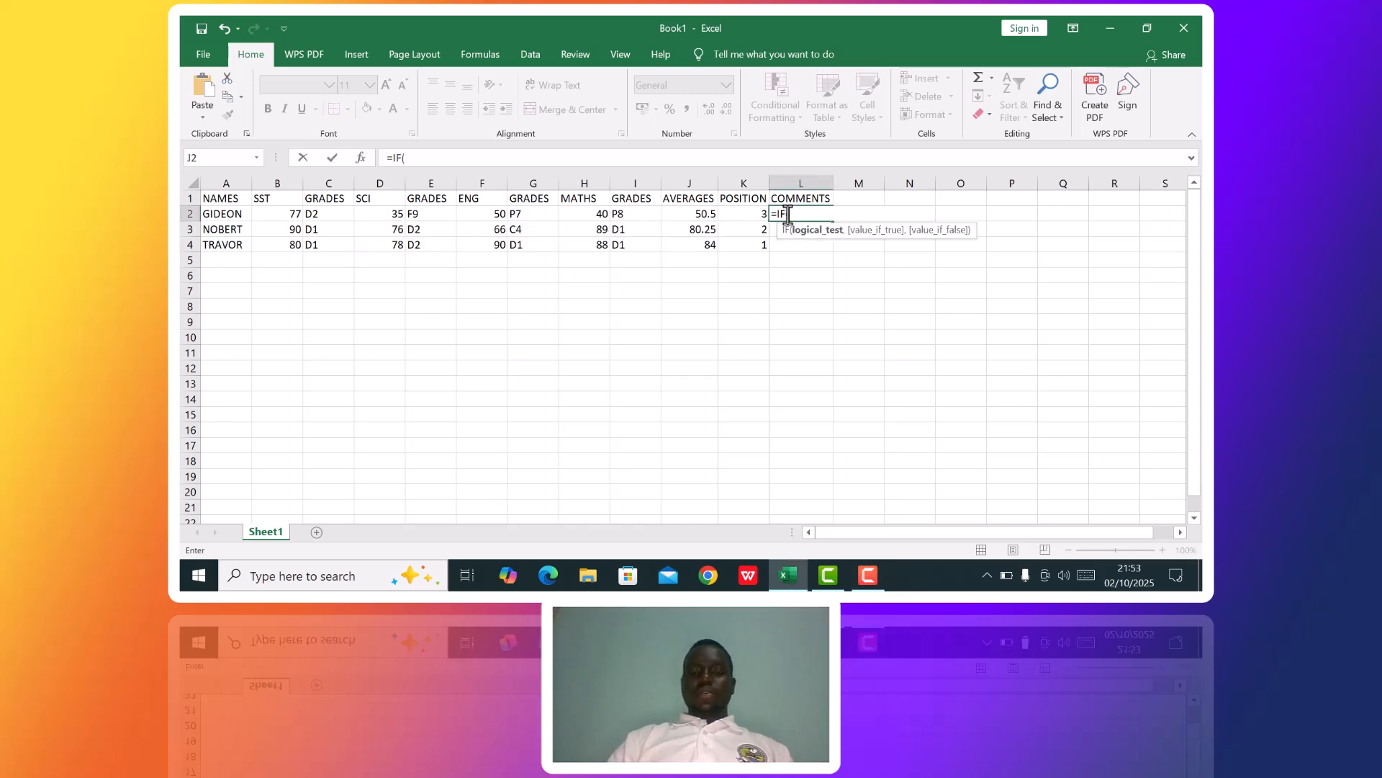
pyautogui.click(703, 216)
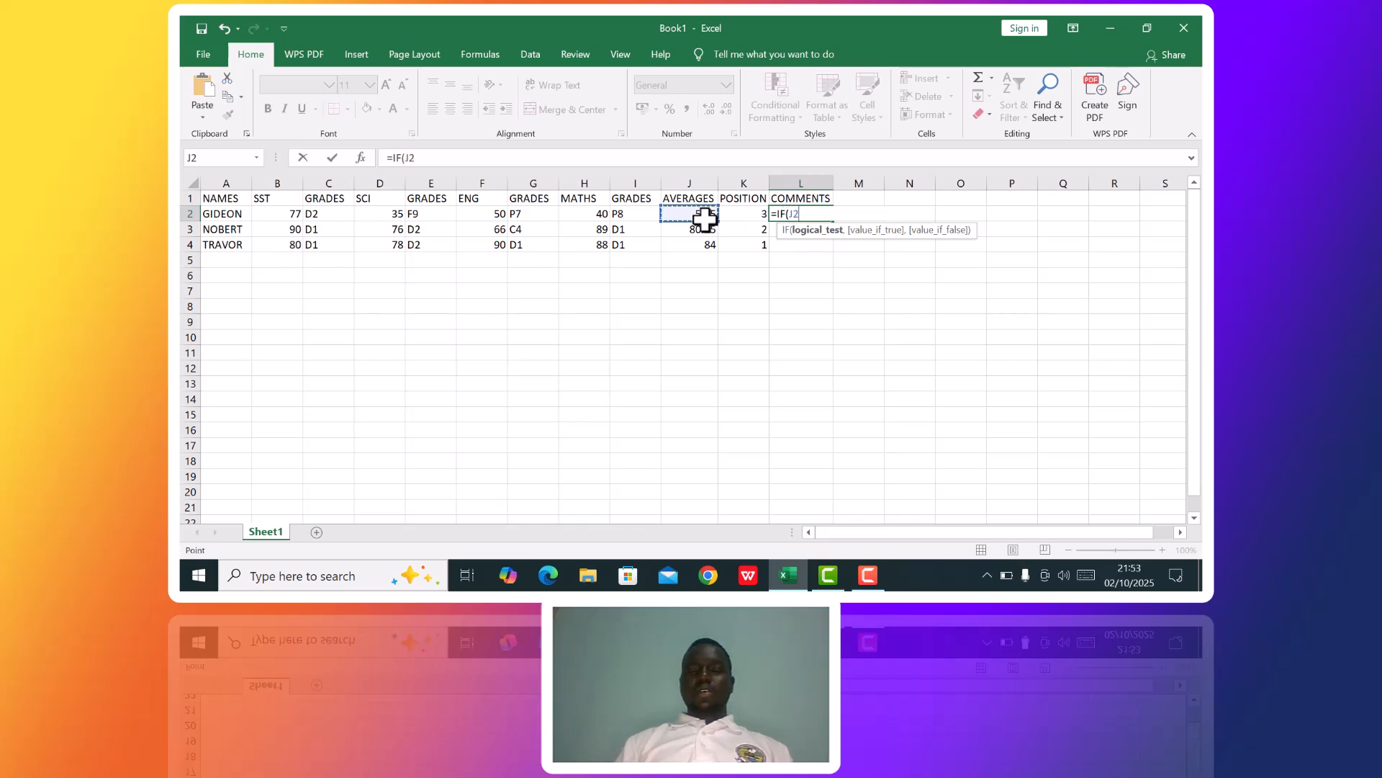
pyautogui.write('>')
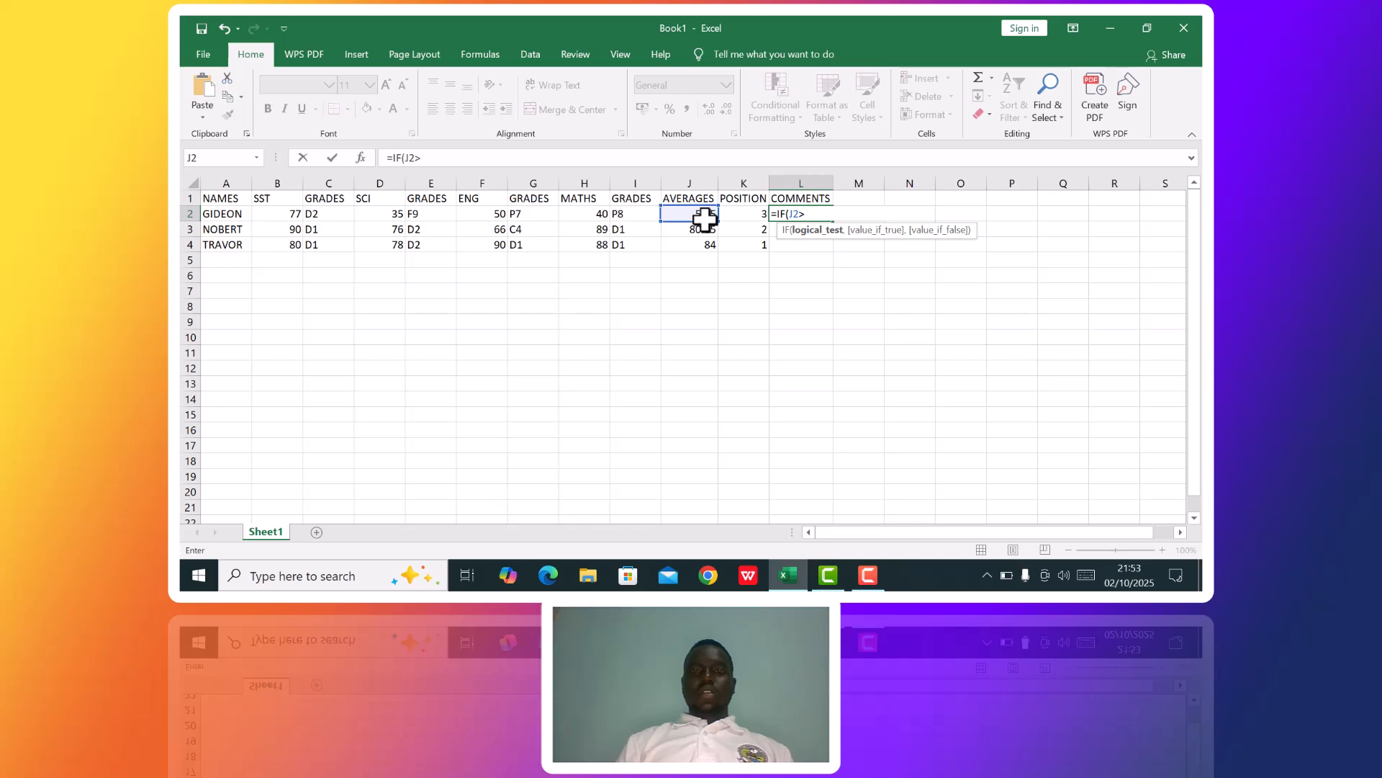
pyautogui.write('=51,')
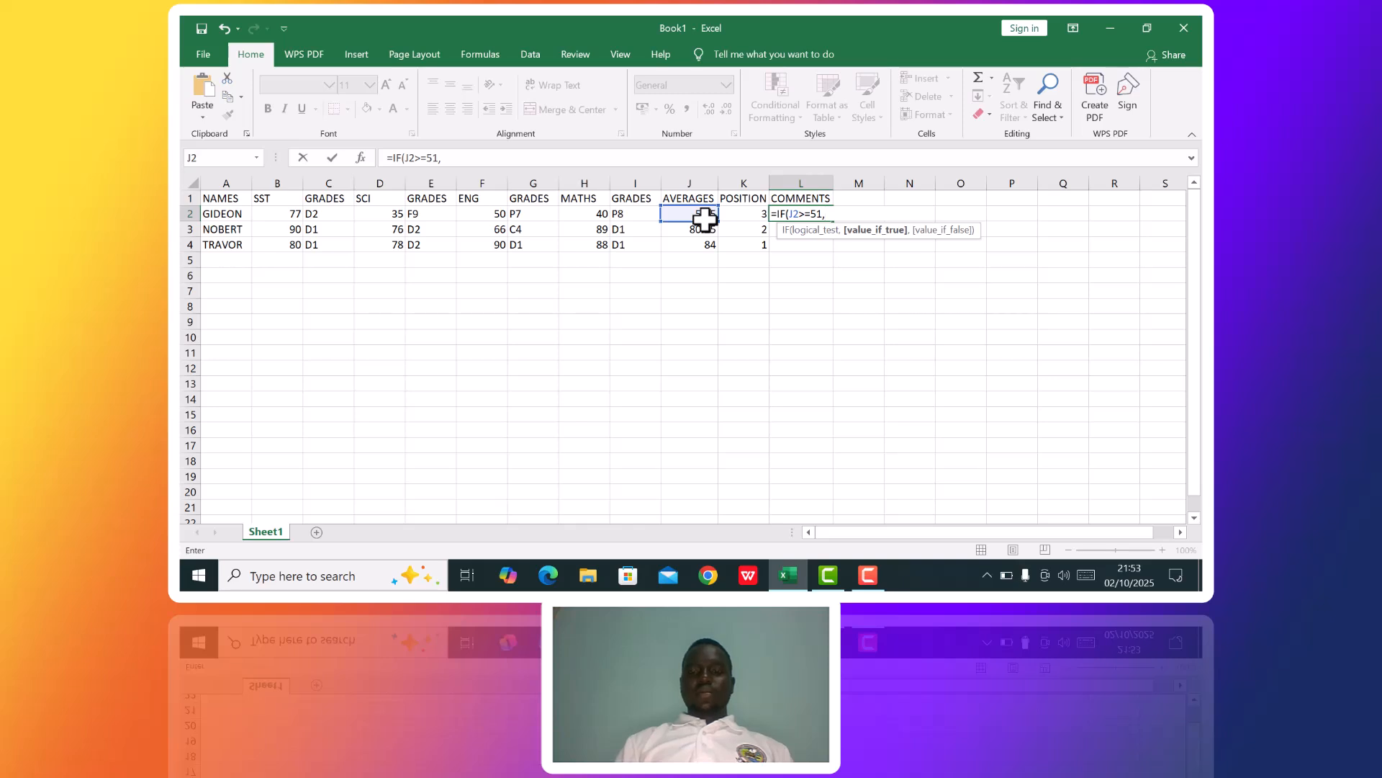
pyautogui.write('"PROMOTED')
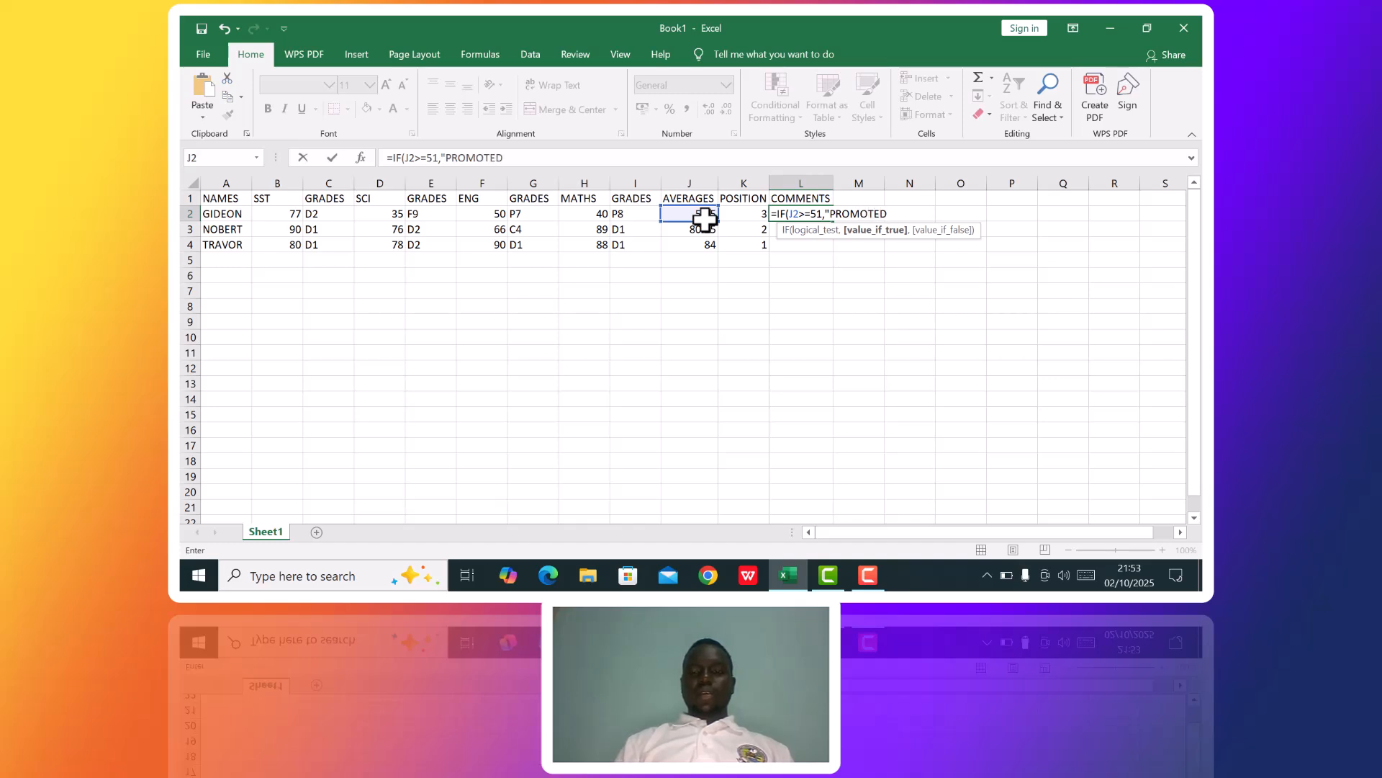
pyautogui.write('",')
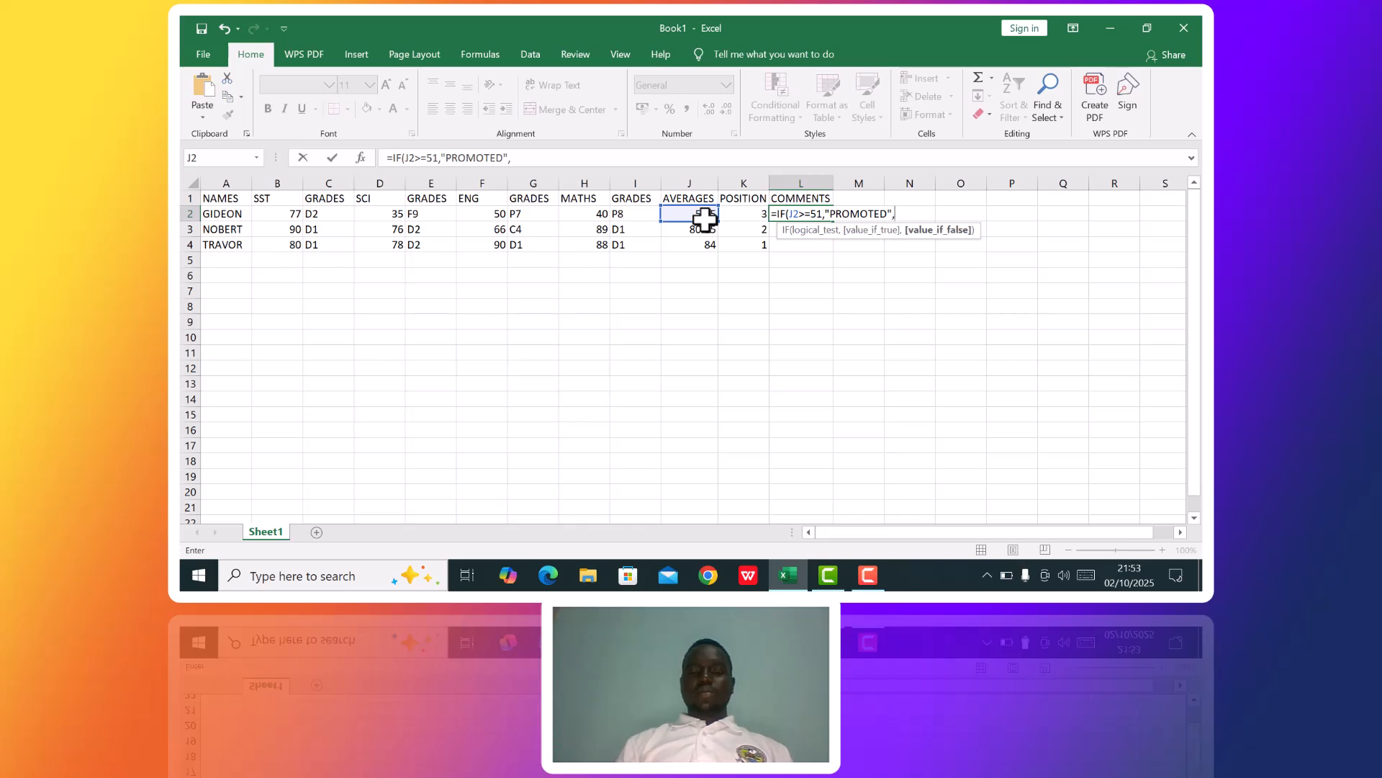
pyautogui.write('FA')
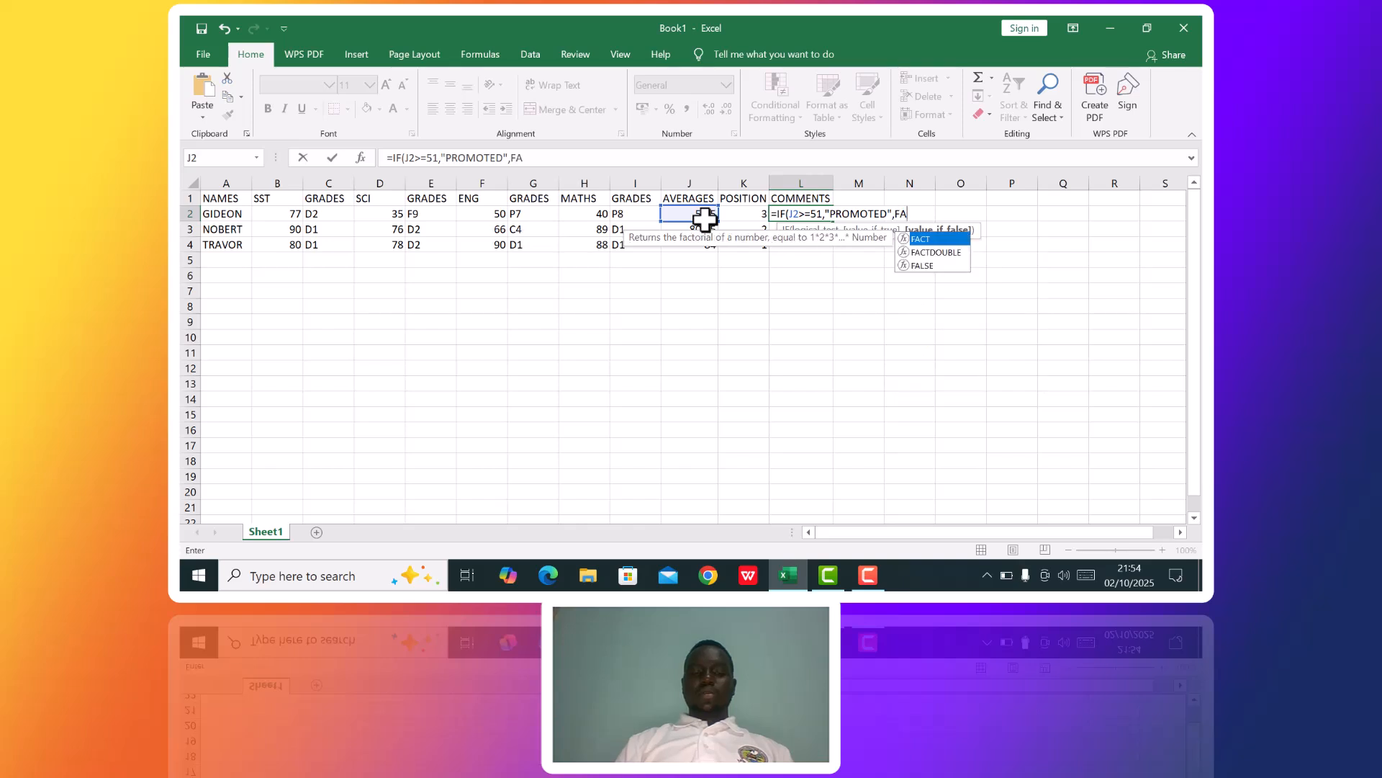
pyautogui.write('ILED')
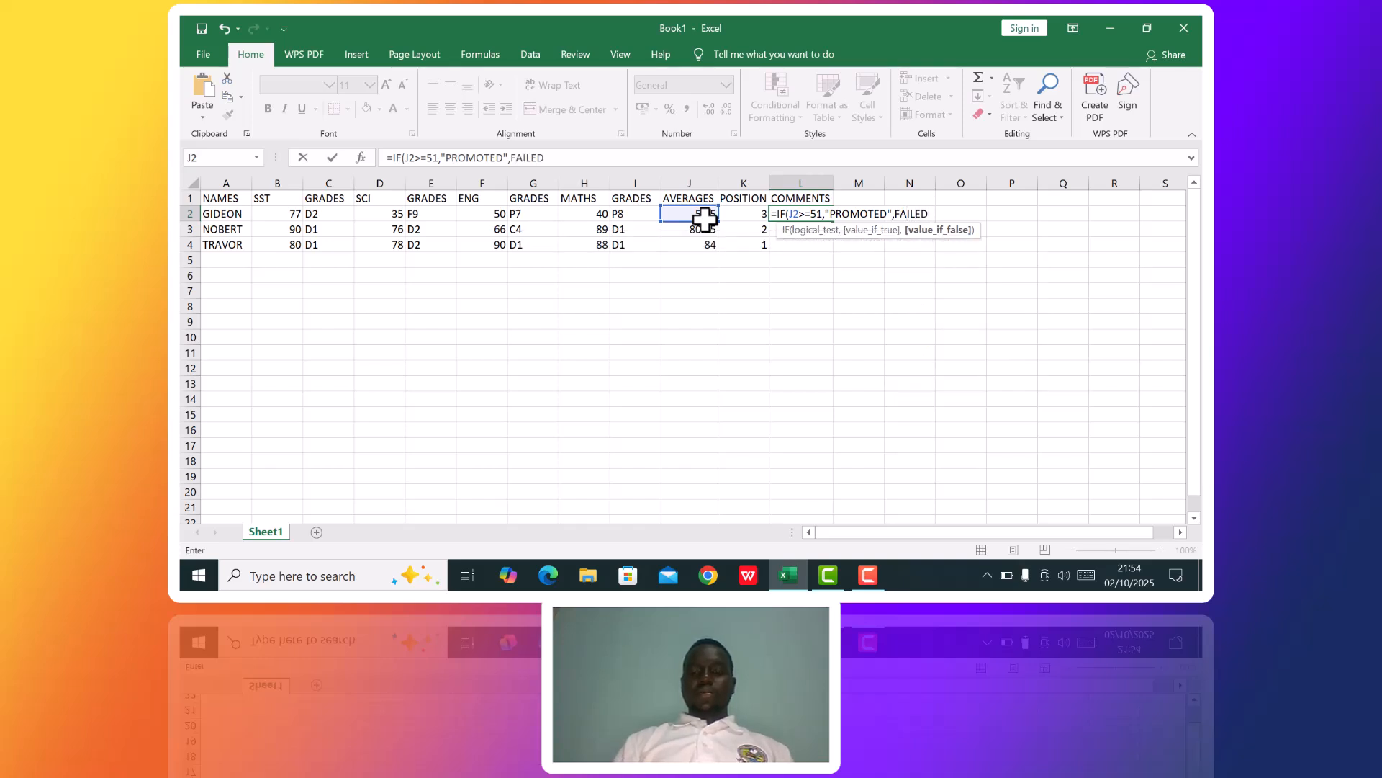
pyautogui.write('")')
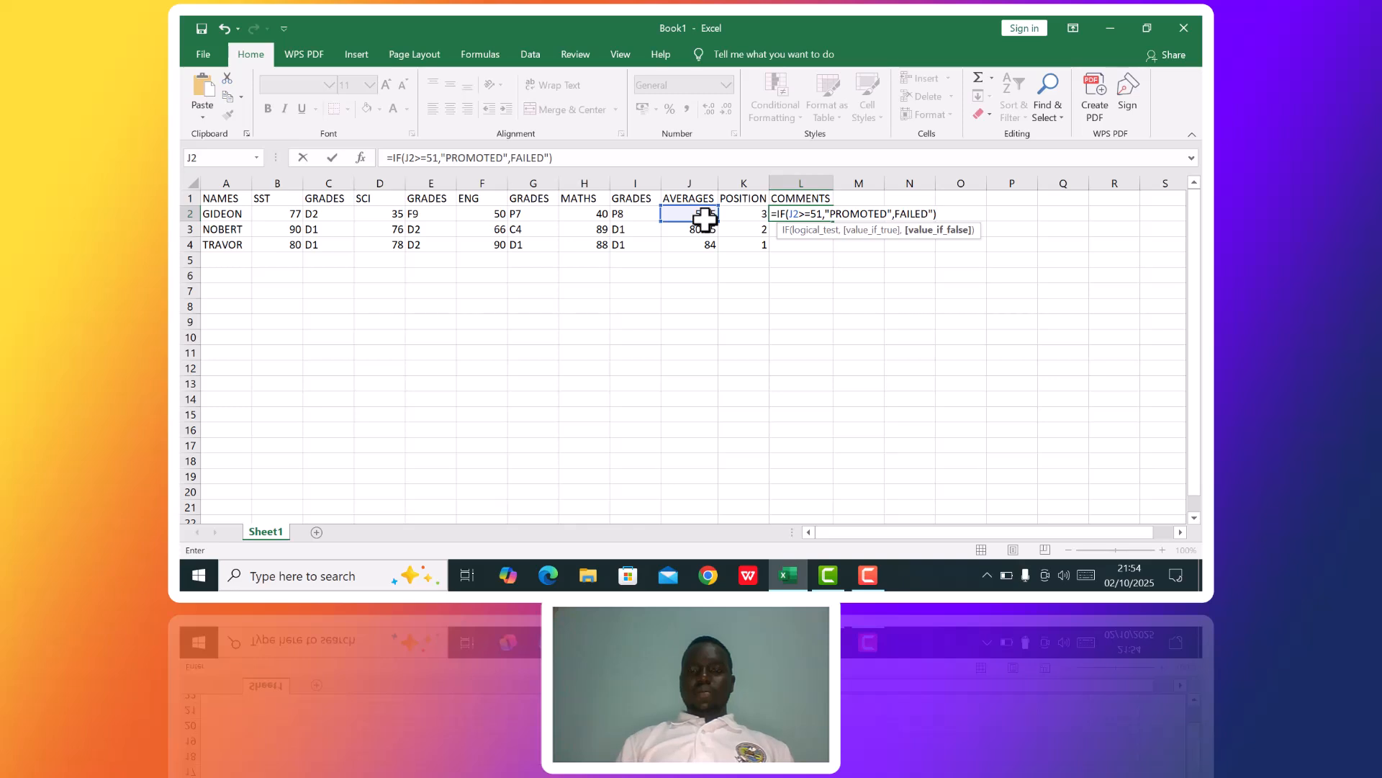
# Finish the L2 formula with "FAILED" as the false value and fill it down through L4.
pyautogui.press('Return')
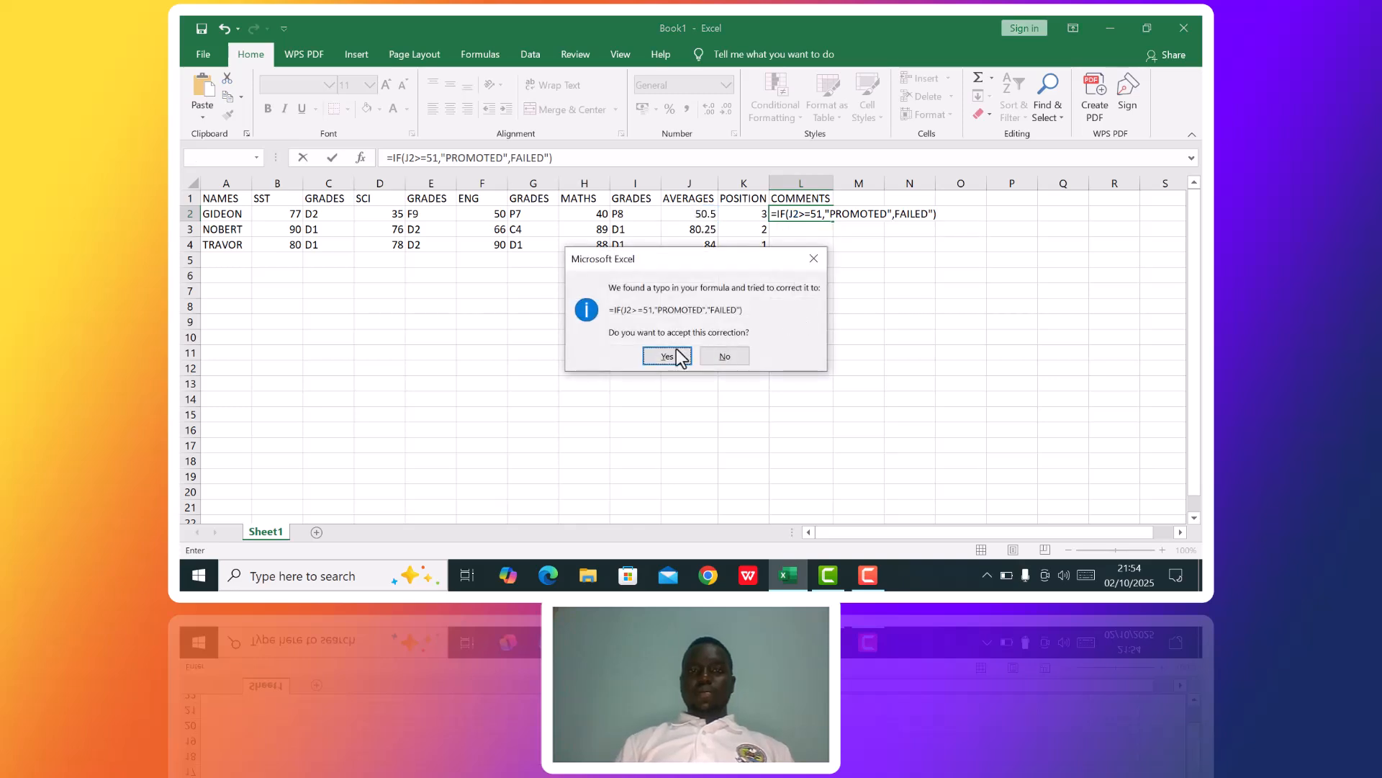
pyautogui.click(667, 356)
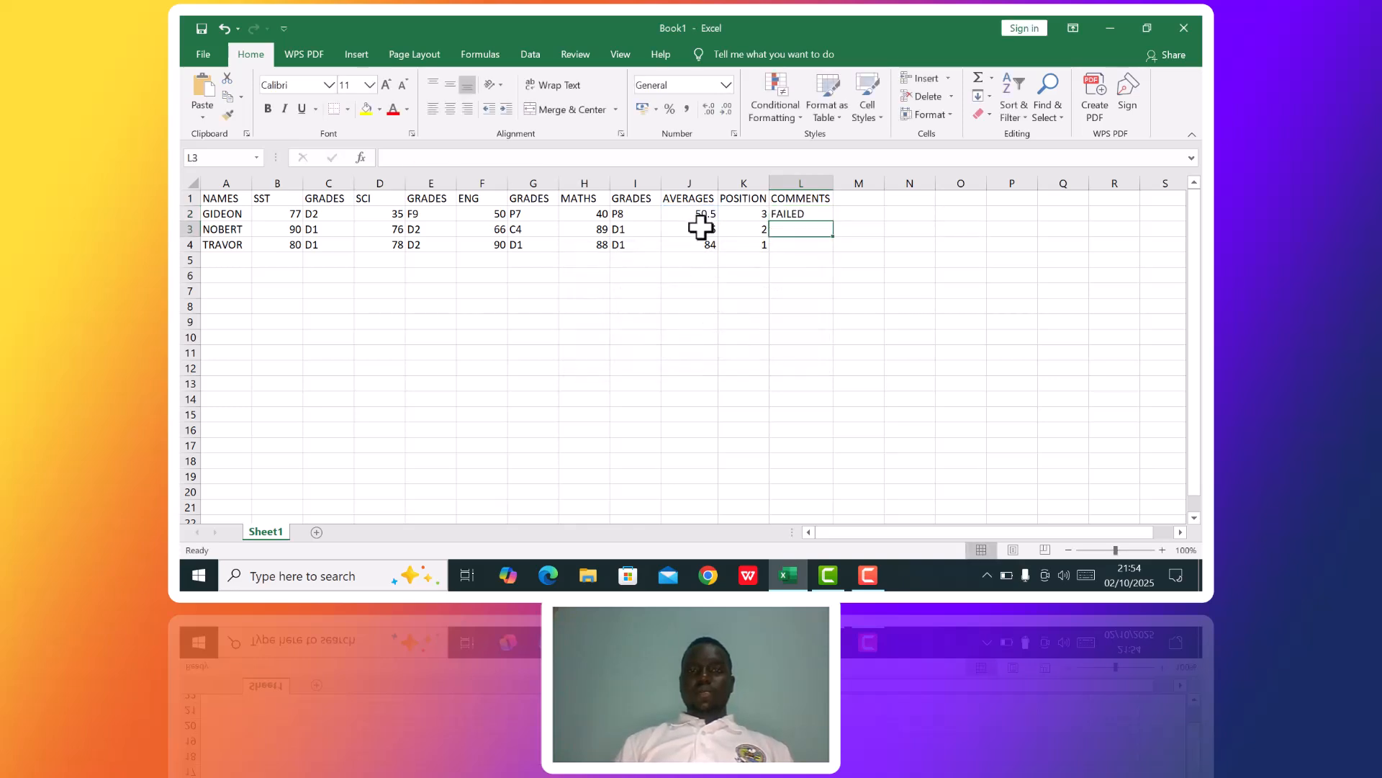
pyautogui.click(809, 213)
pyautogui.moveTo(836, 230); pyautogui.dragTo(836, 248)
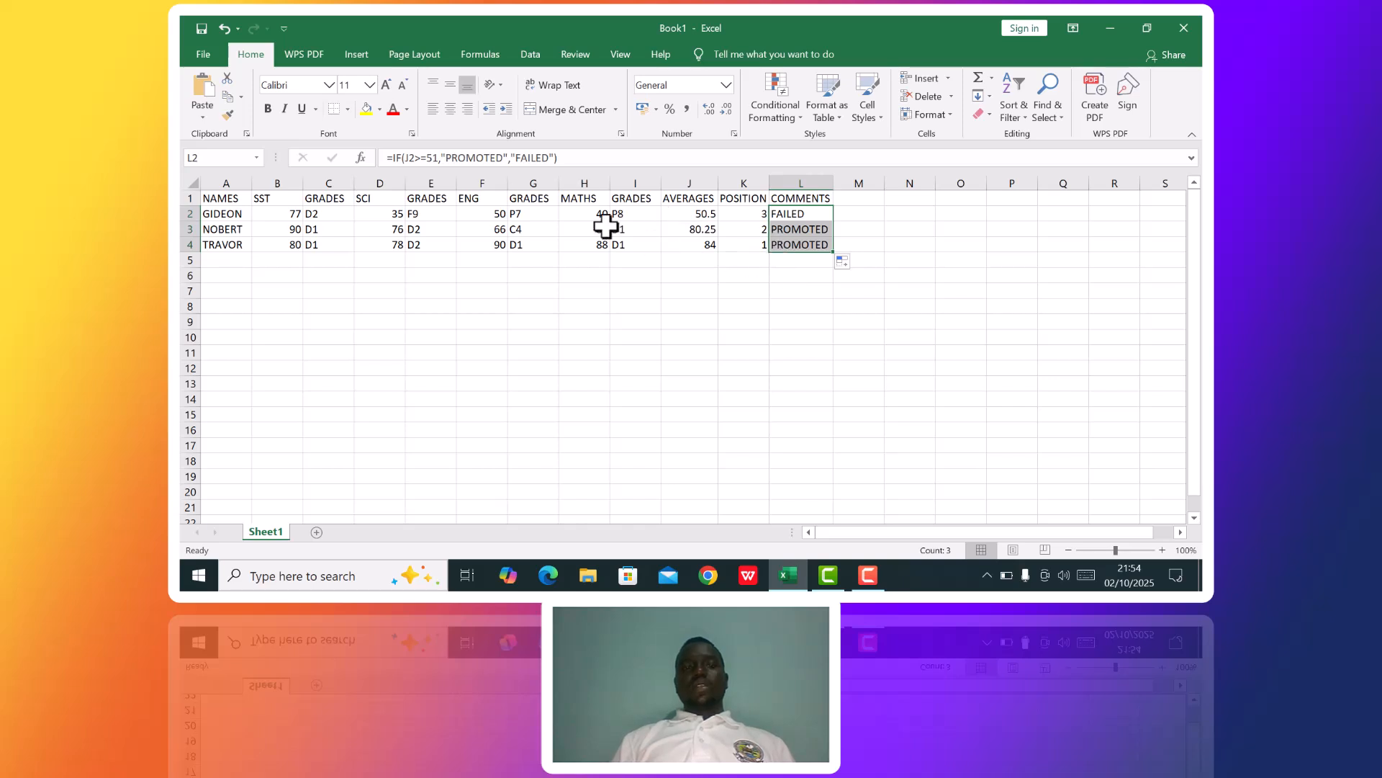
# Make the whole marks table A1:L4 bold and apply all borders to it.
pyautogui.click(206, 197)
pyautogui.moveTo(205, 197); pyautogui.dragTo(826, 242)
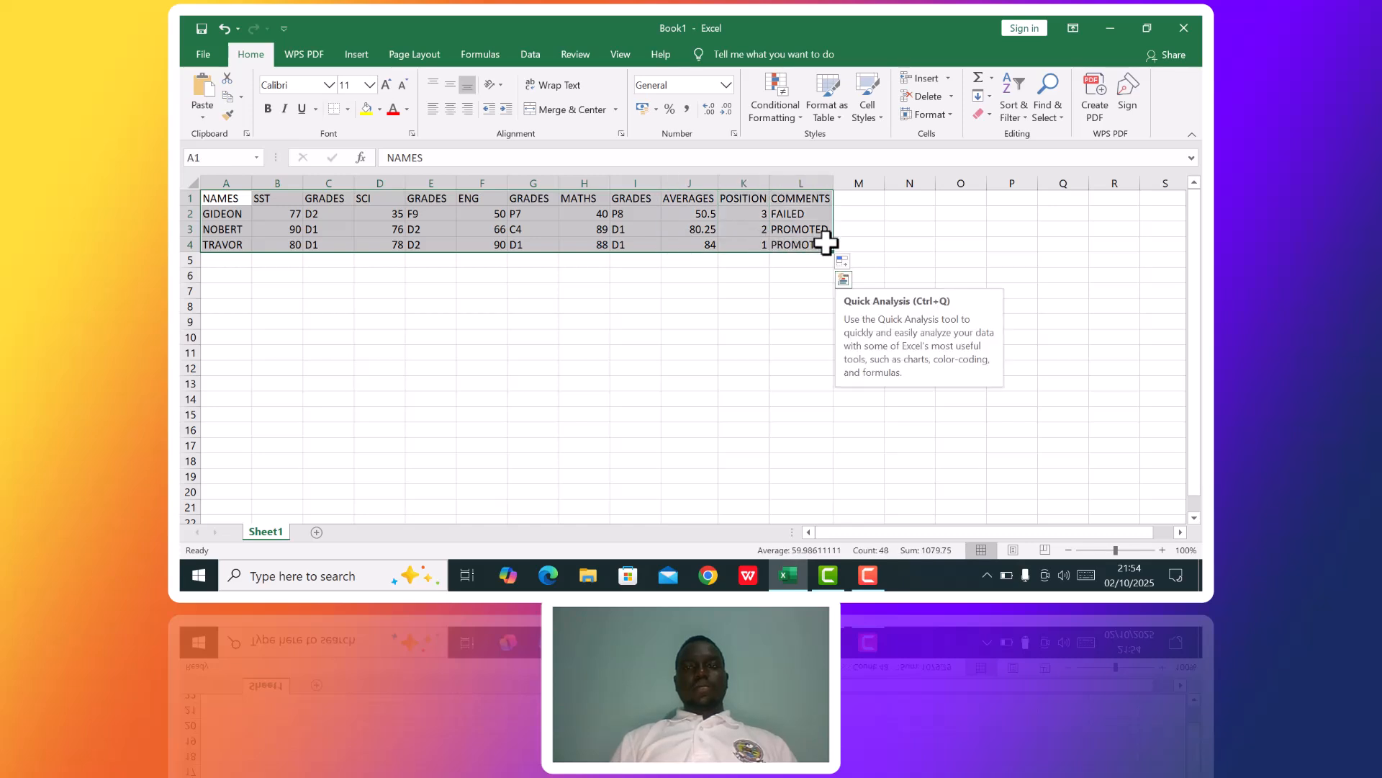
pyautogui.click(548, 80)
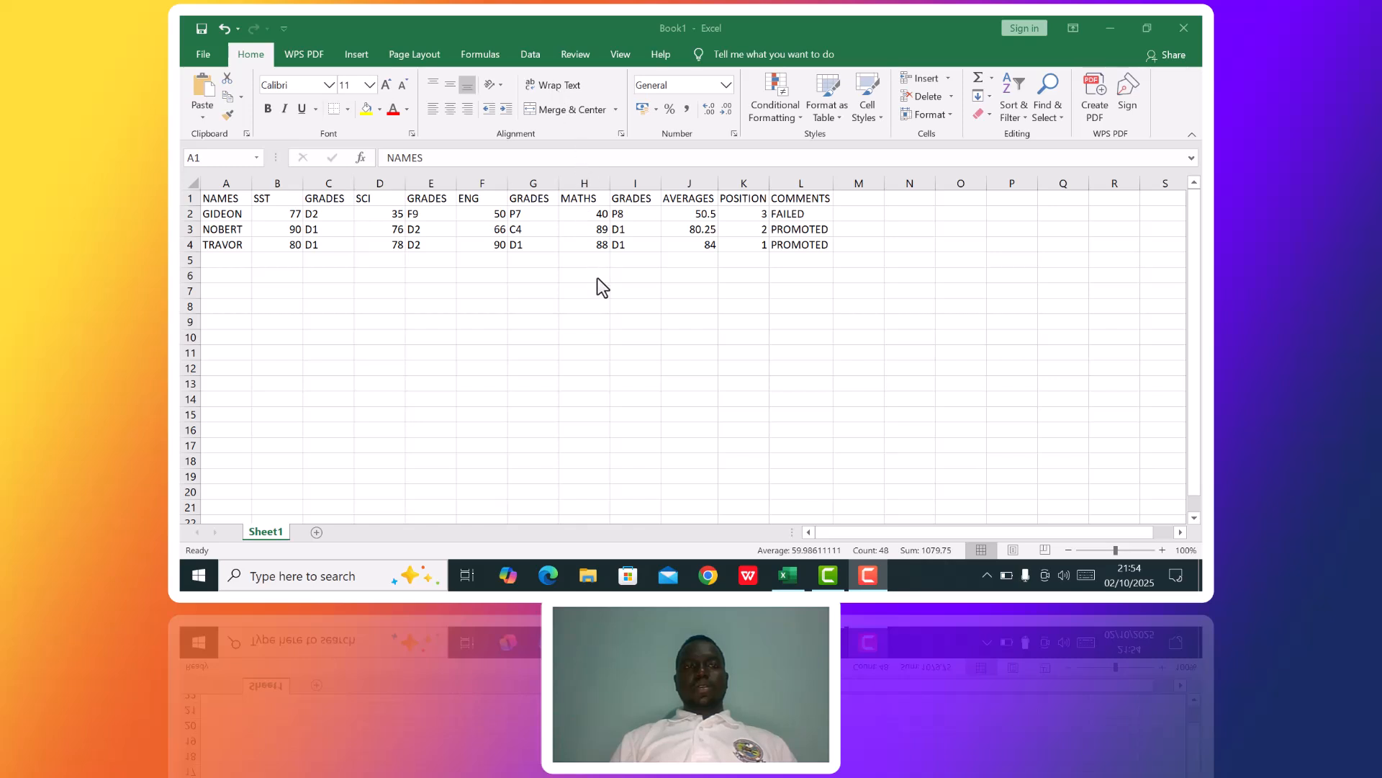
pyautogui.click(556, 256)
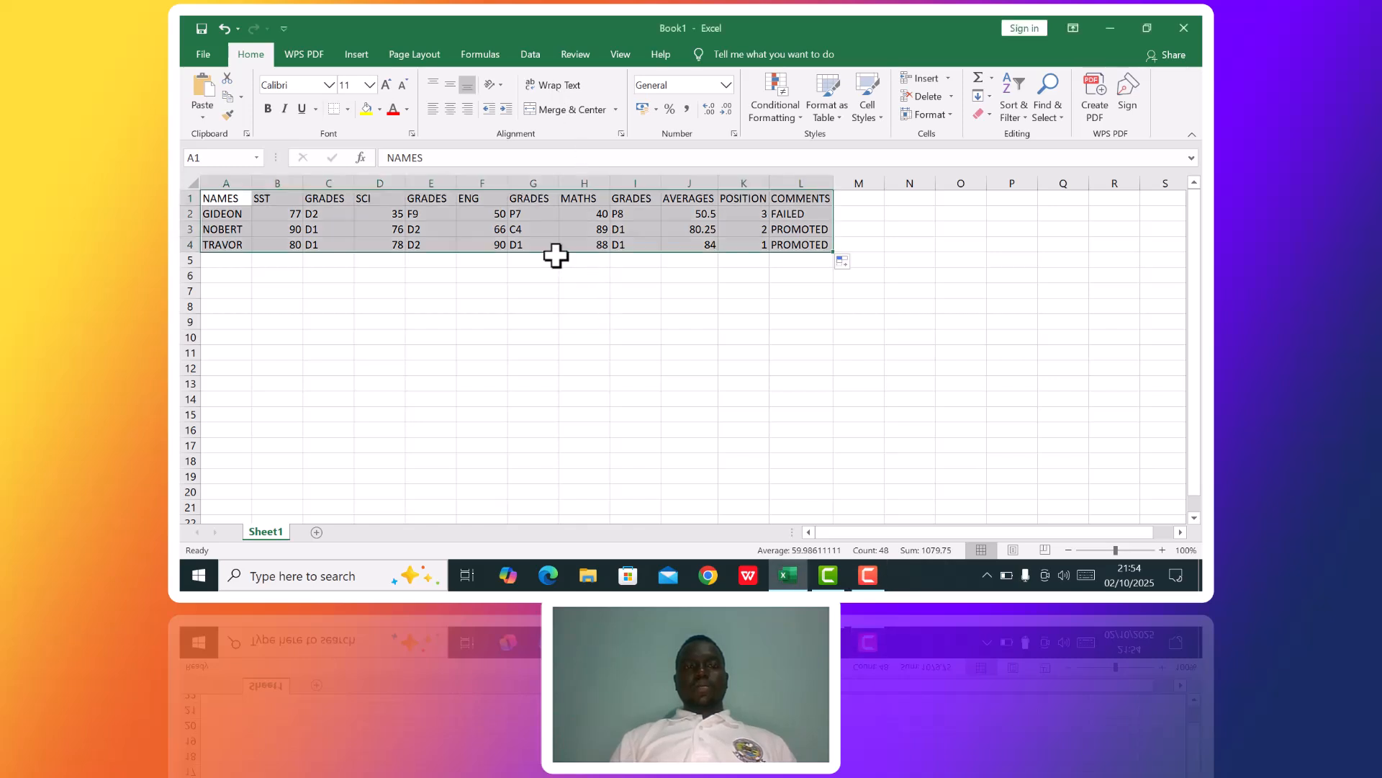
pyautogui.click(269, 113)
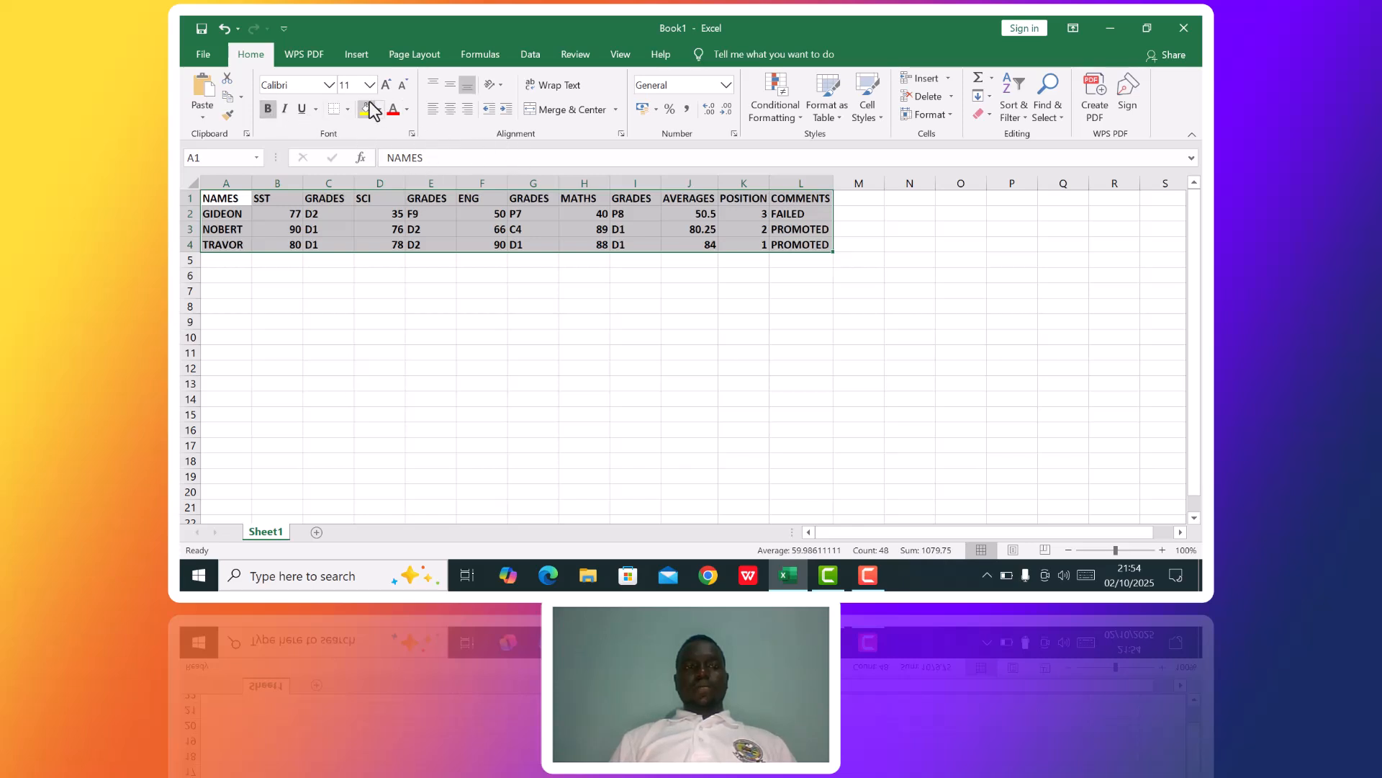
pyautogui.click(347, 109)
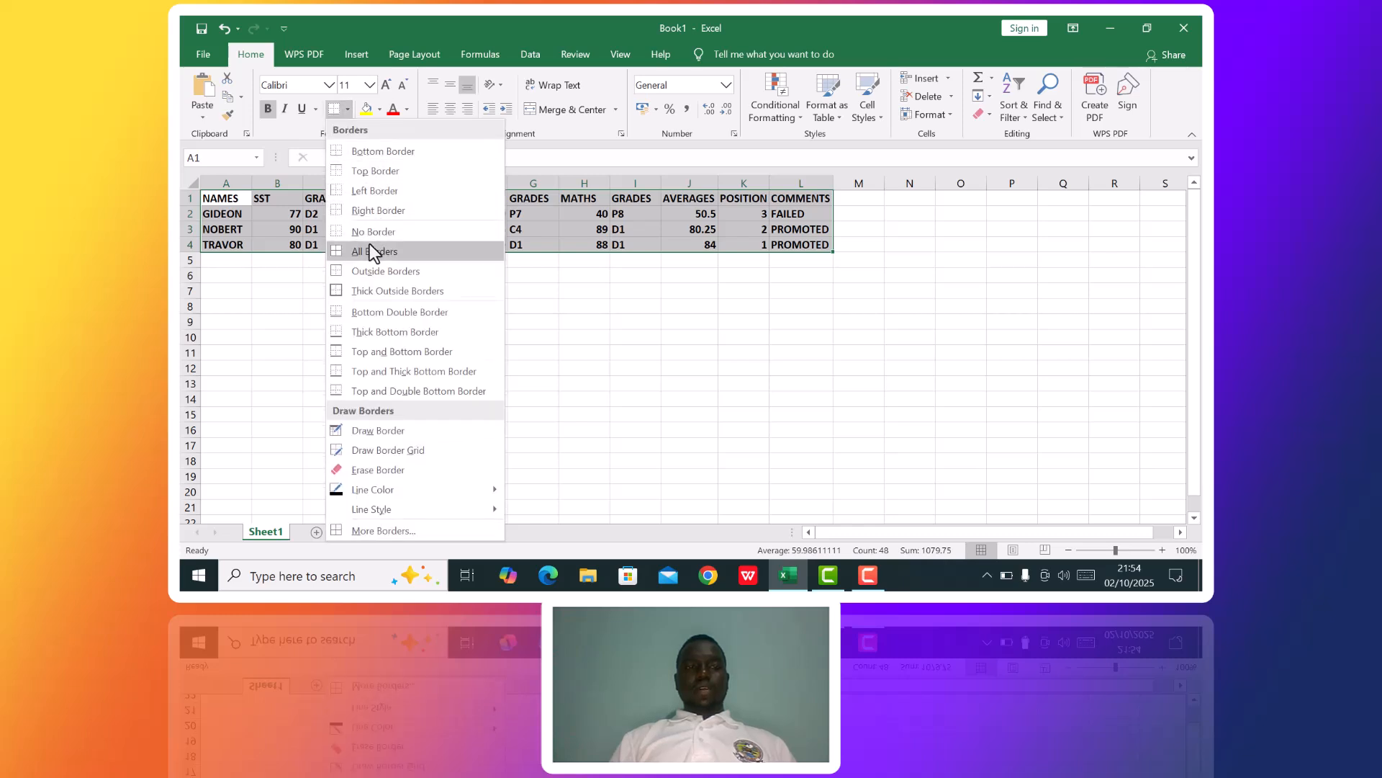
pyautogui.click(371, 250)
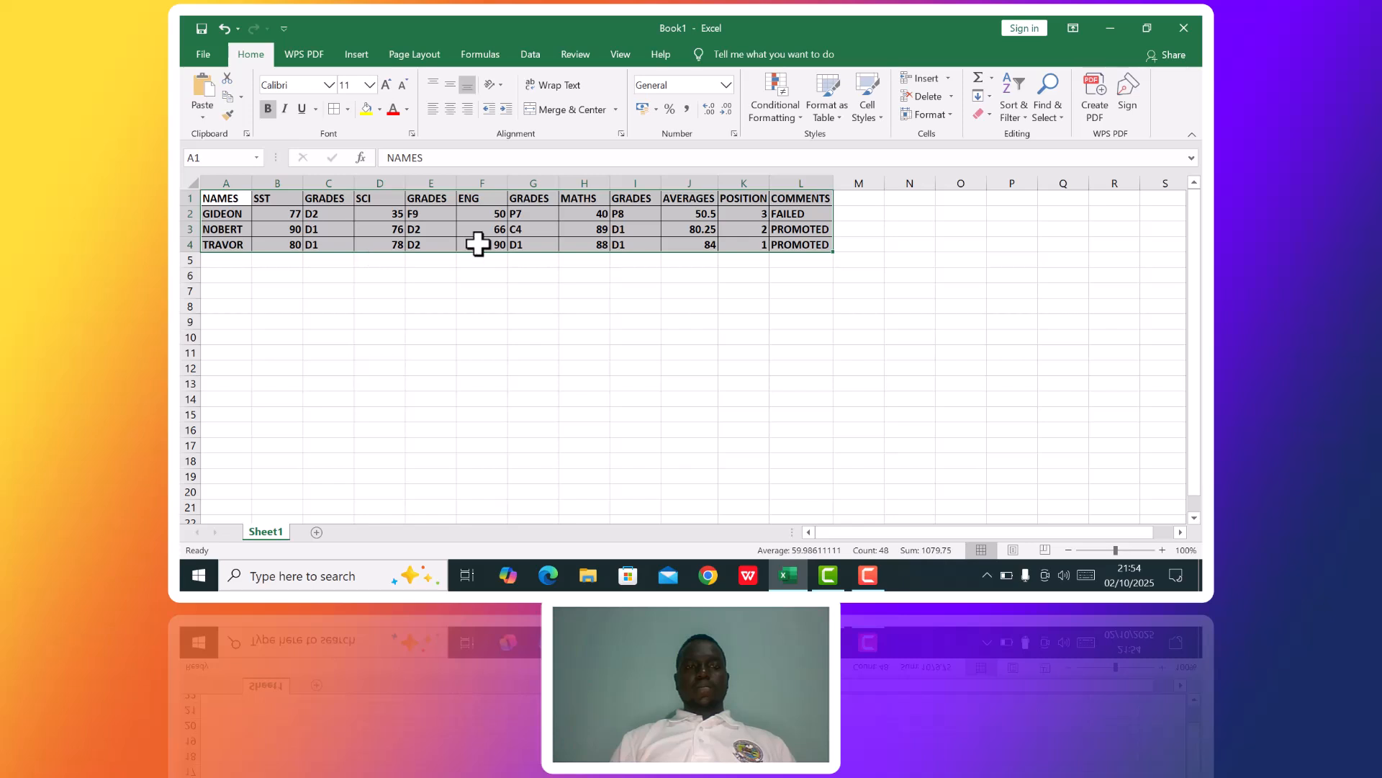
pyautogui.click(611, 281)
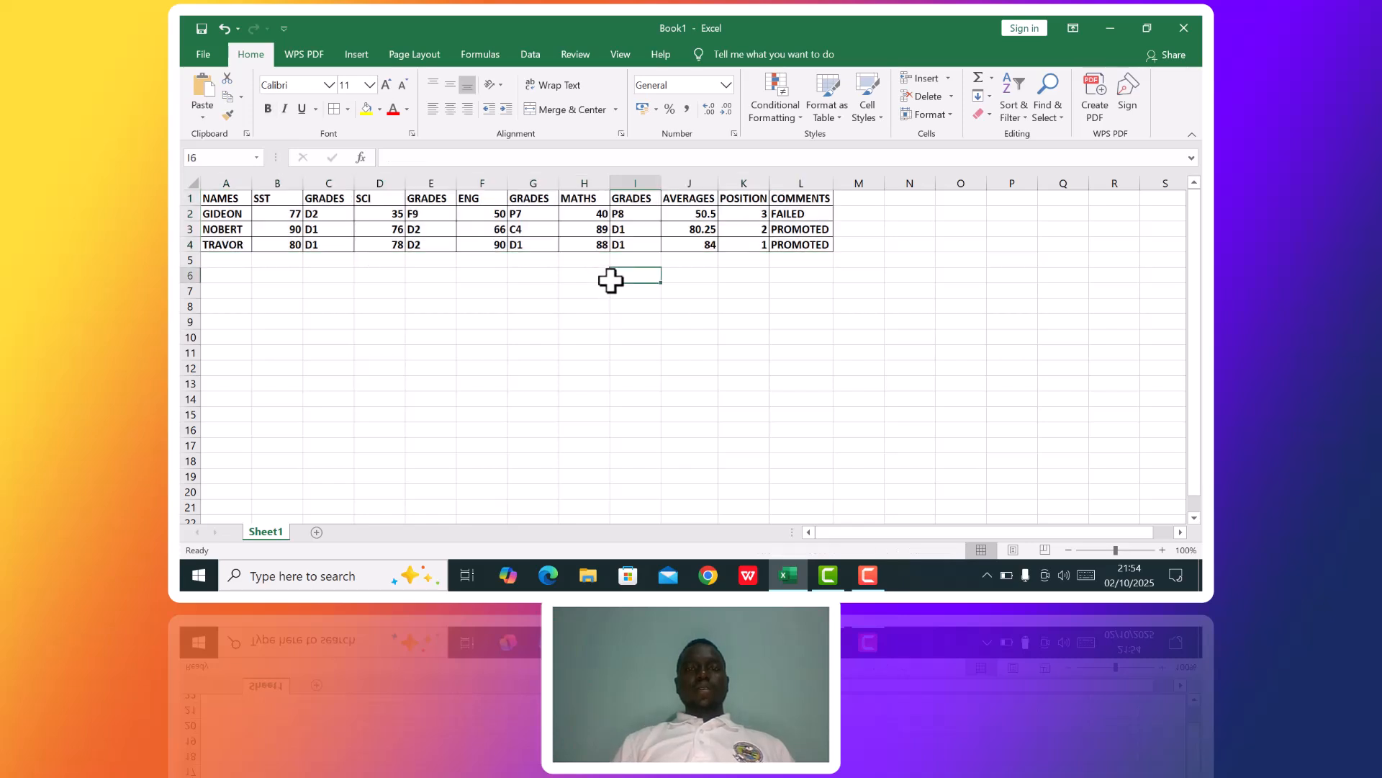